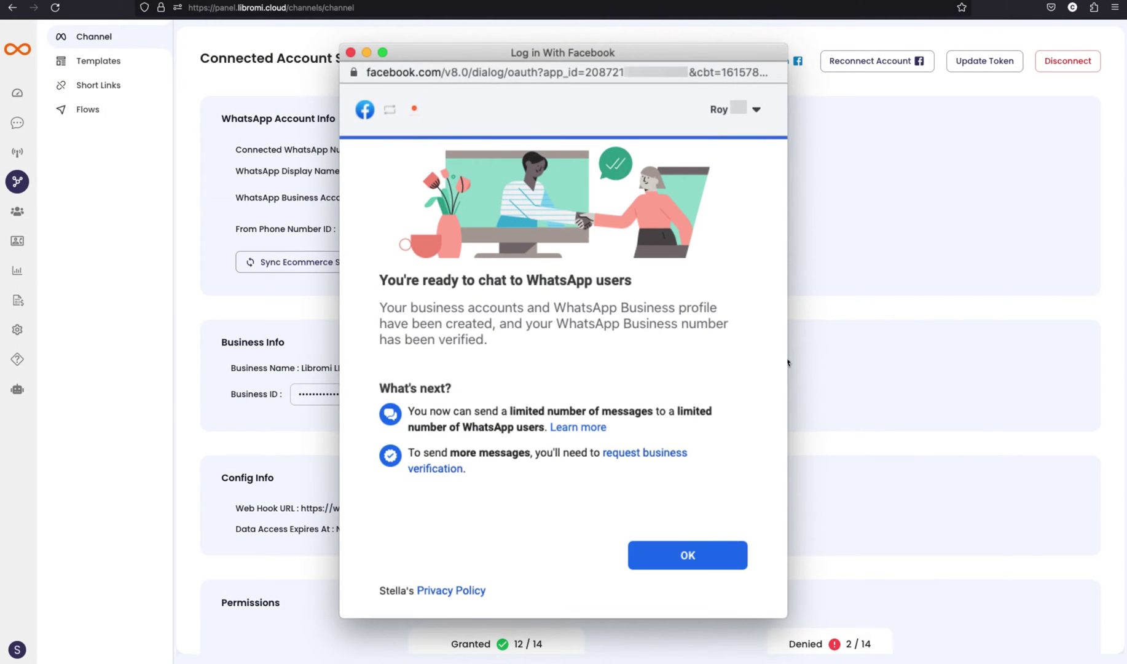
Step: Open Commerce Manager for Libromi LLC from its Meta business settings
click(788, 362)
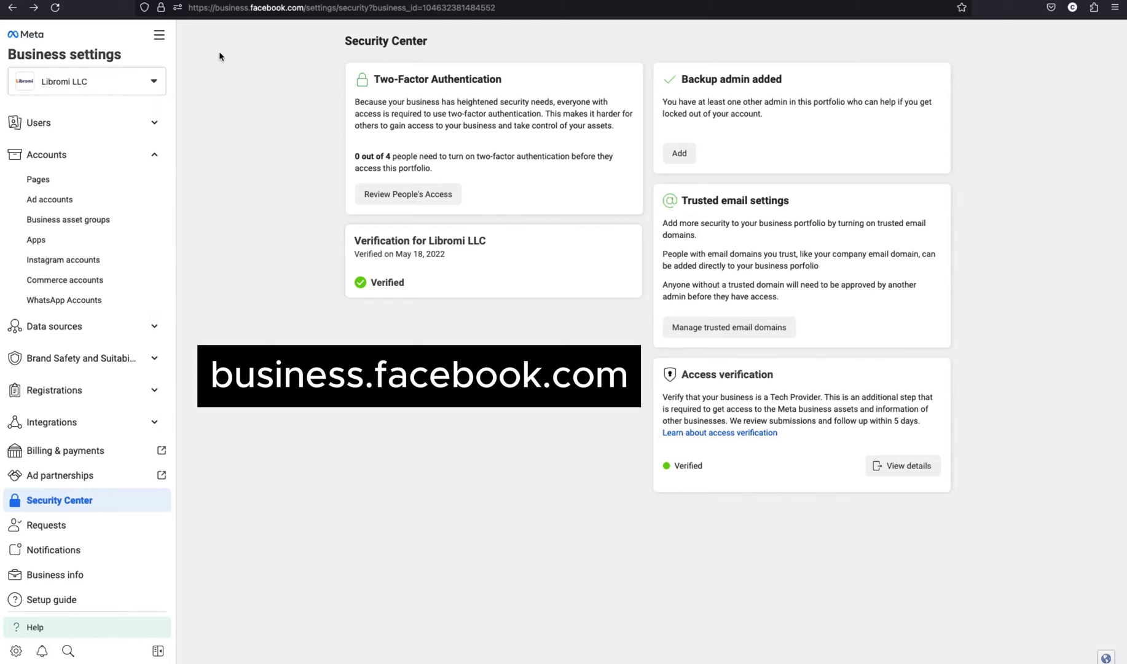
click(161, 37)
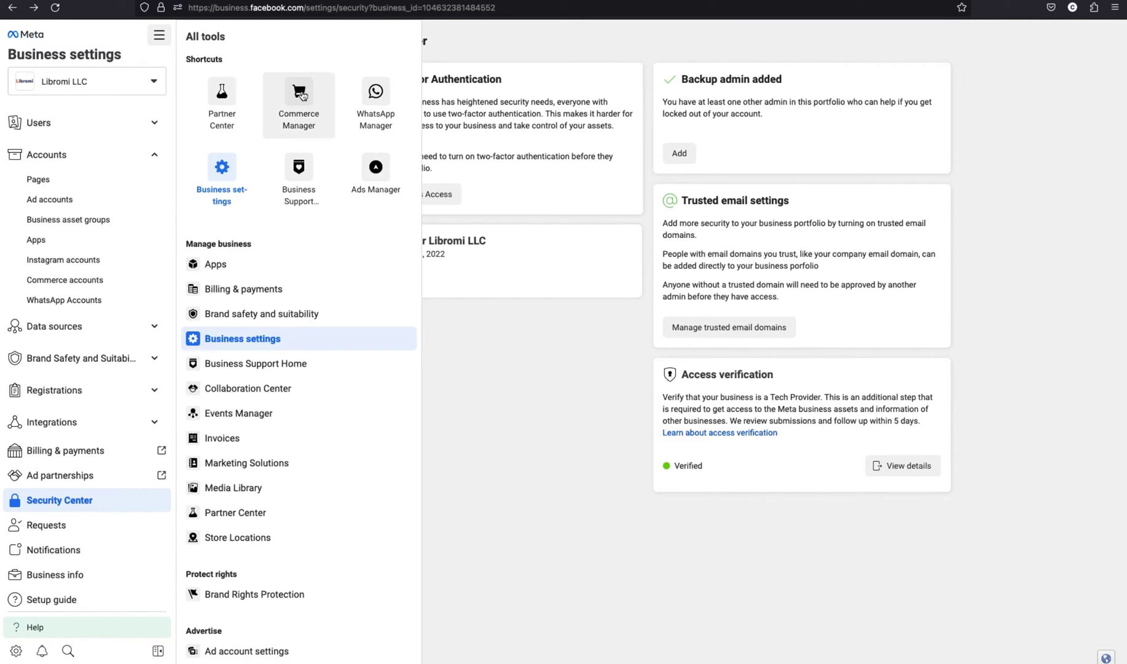
right_click(300, 103)
click(326, 104)
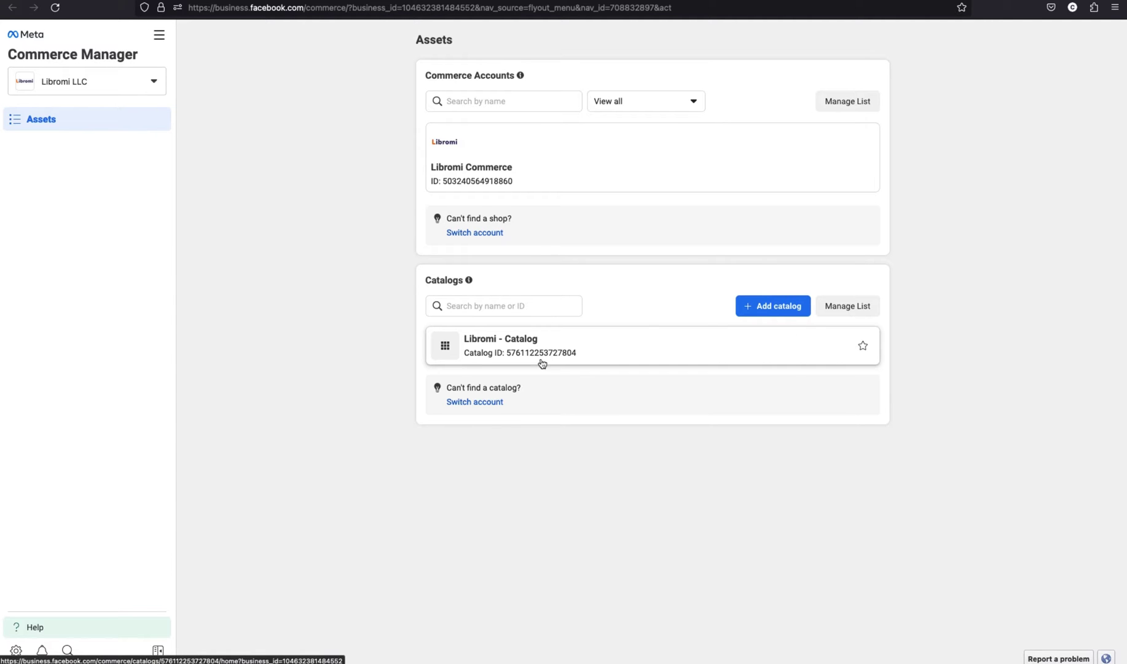
Step: Create an Ecommerce catalog for online products named JOLI_WhatsappCatalog, owned by Libromi LLC, and open it
click(776, 313)
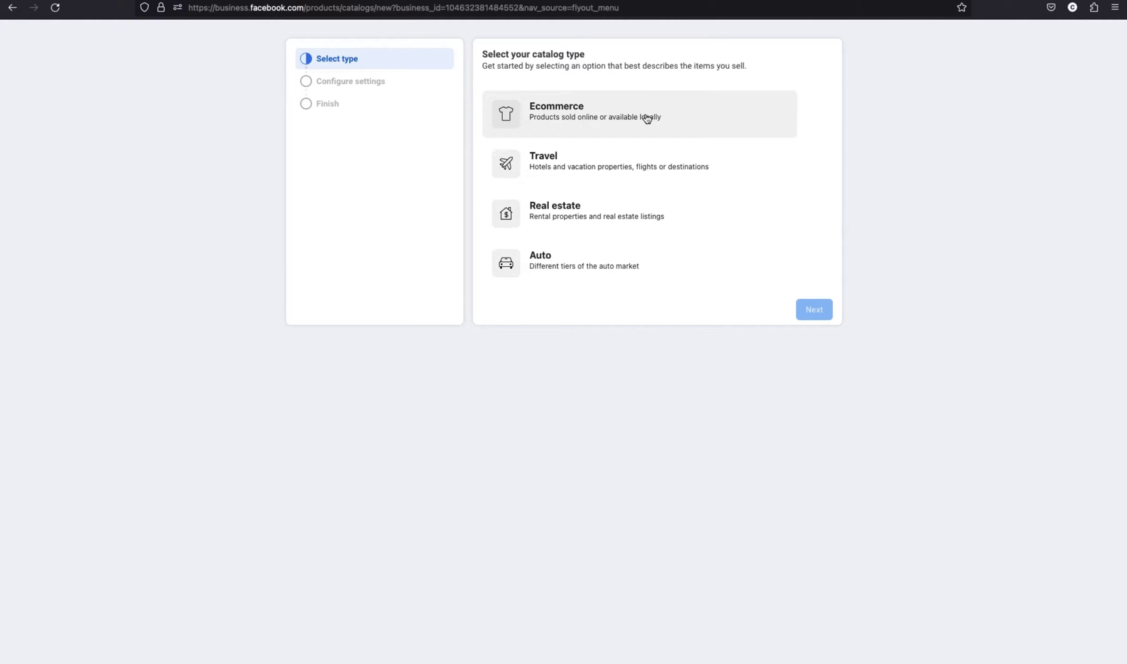
click(647, 119)
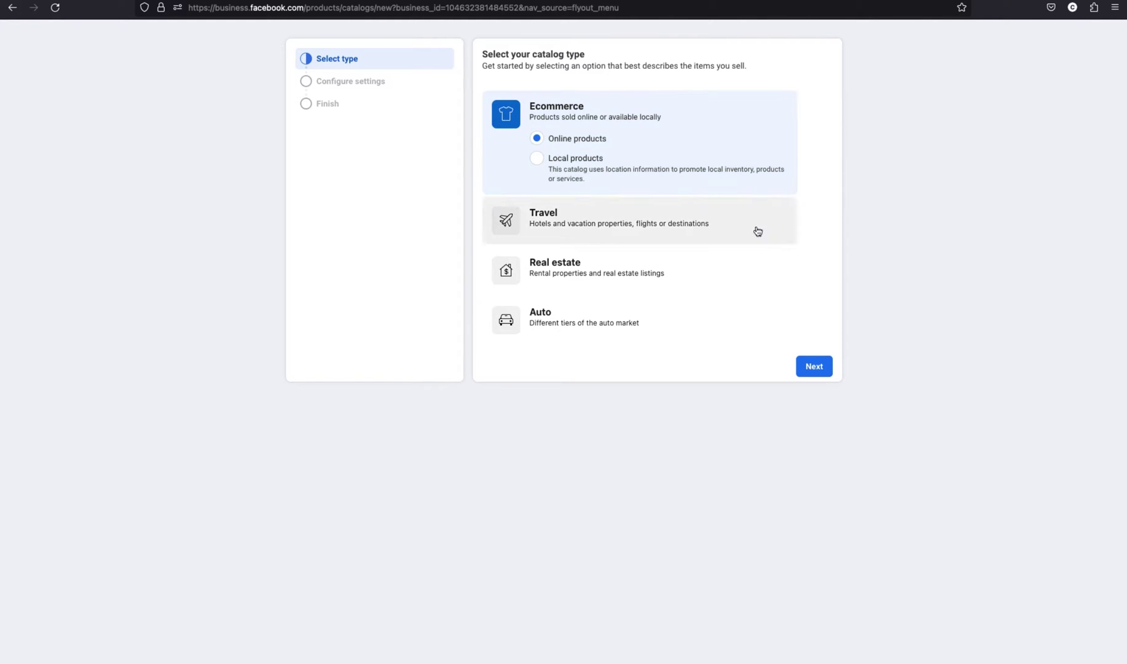
click(813, 364)
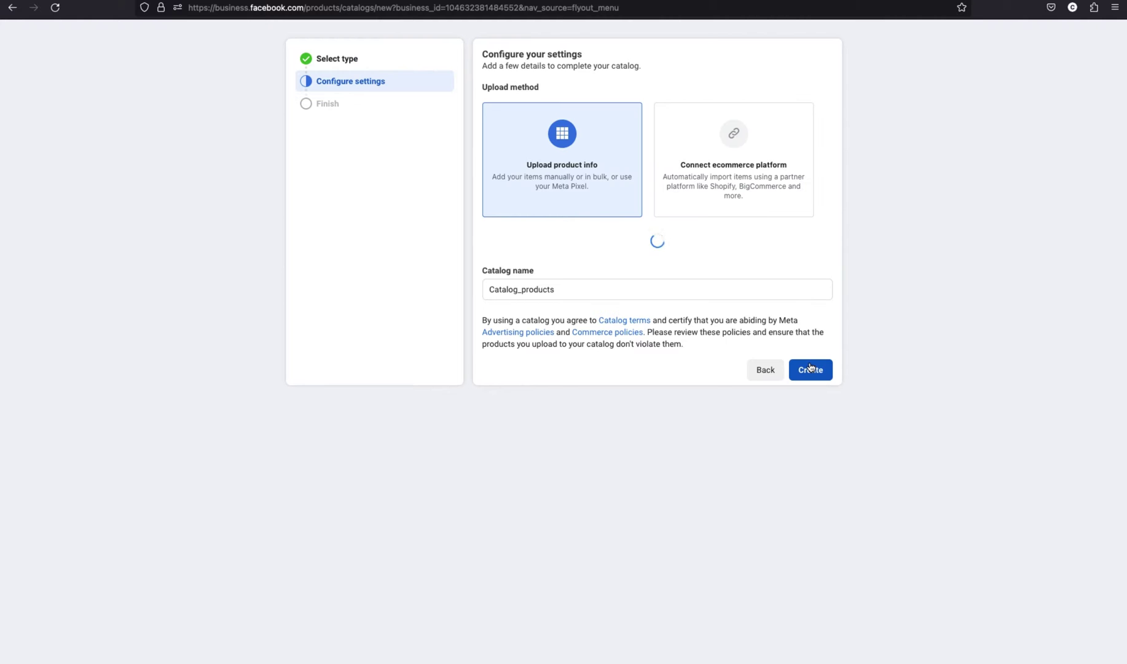
double_click(590, 298)
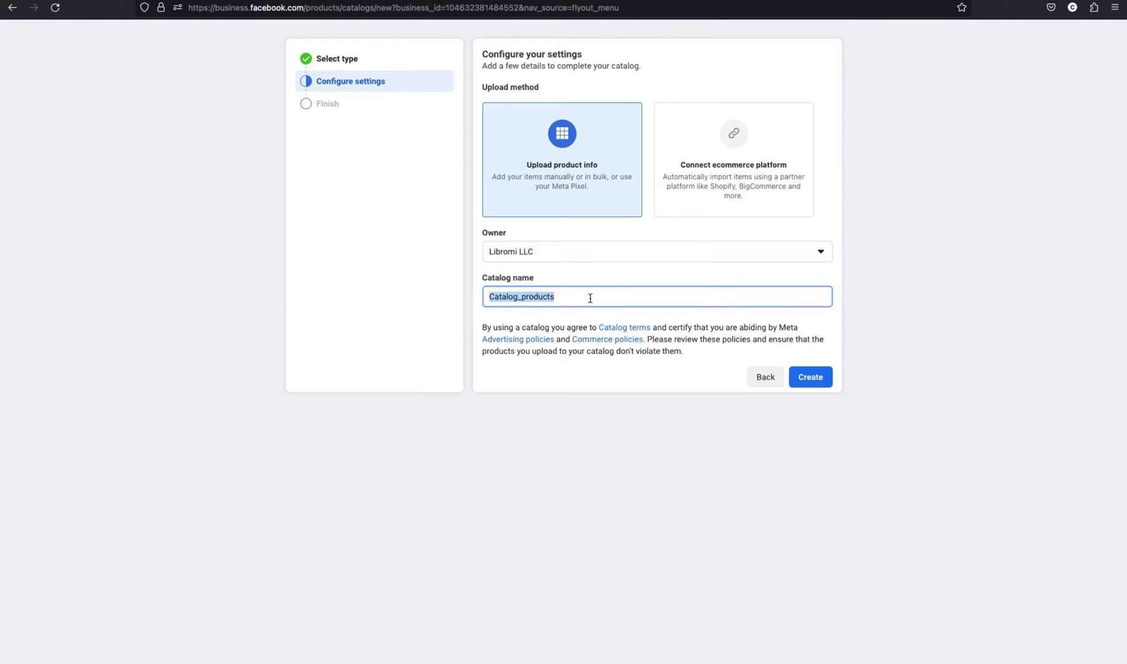
text(JOLI_WhatsappCatalog)
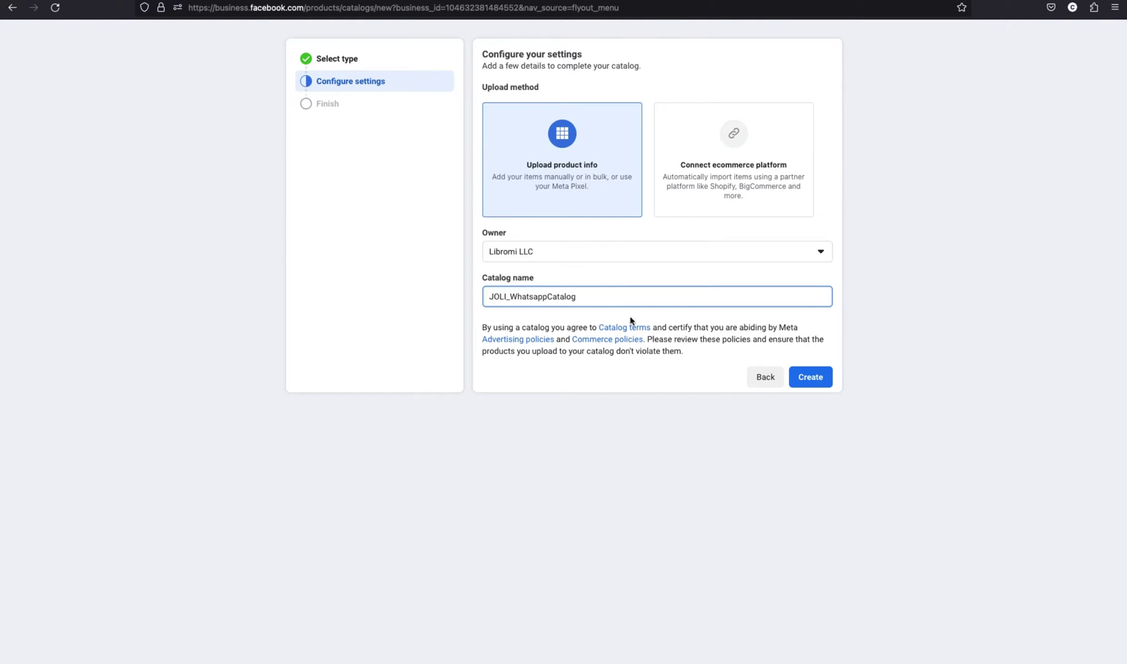
click(810, 380)
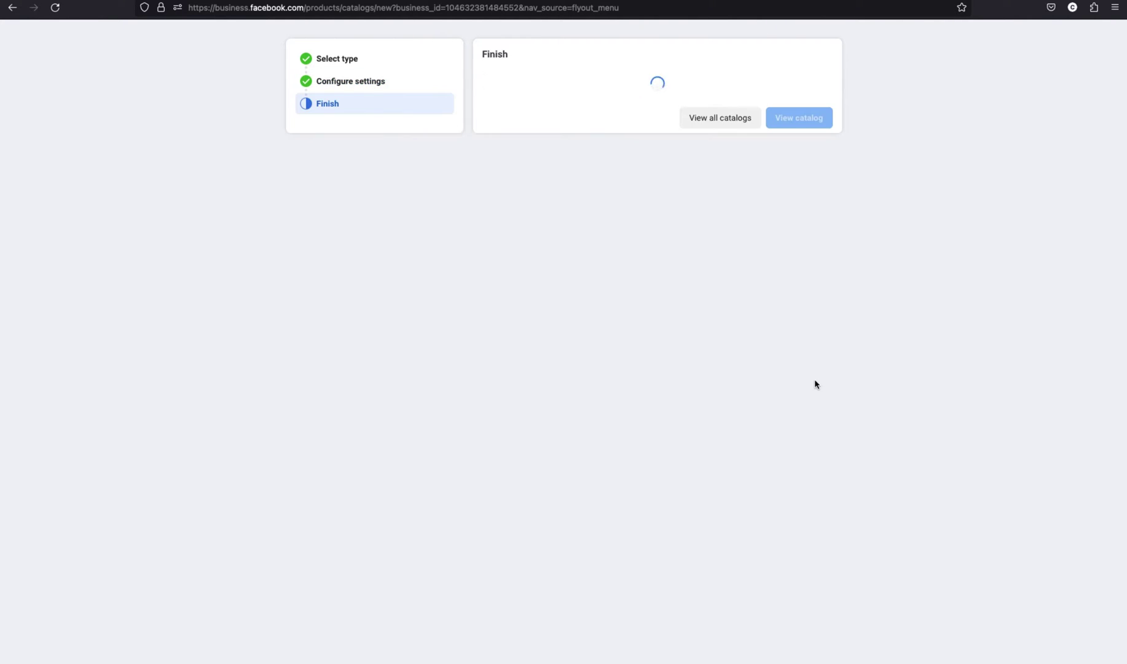
click(802, 213)
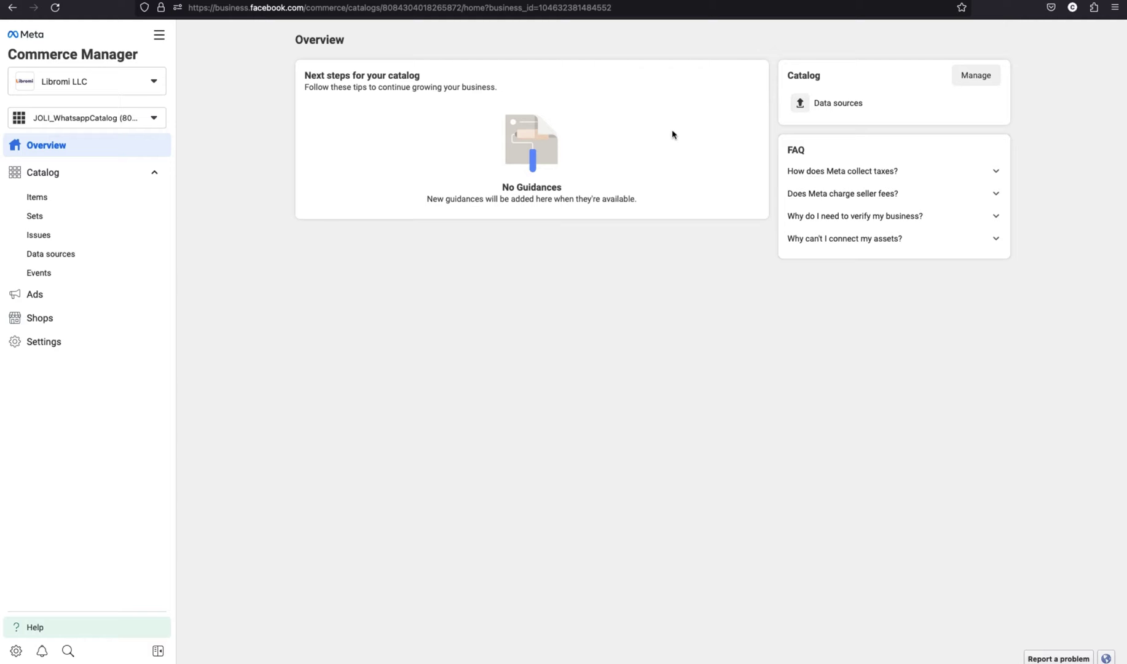
Step: Set the catalog's default language to English and default country to United Arab Emirates, and save
click(83, 343)
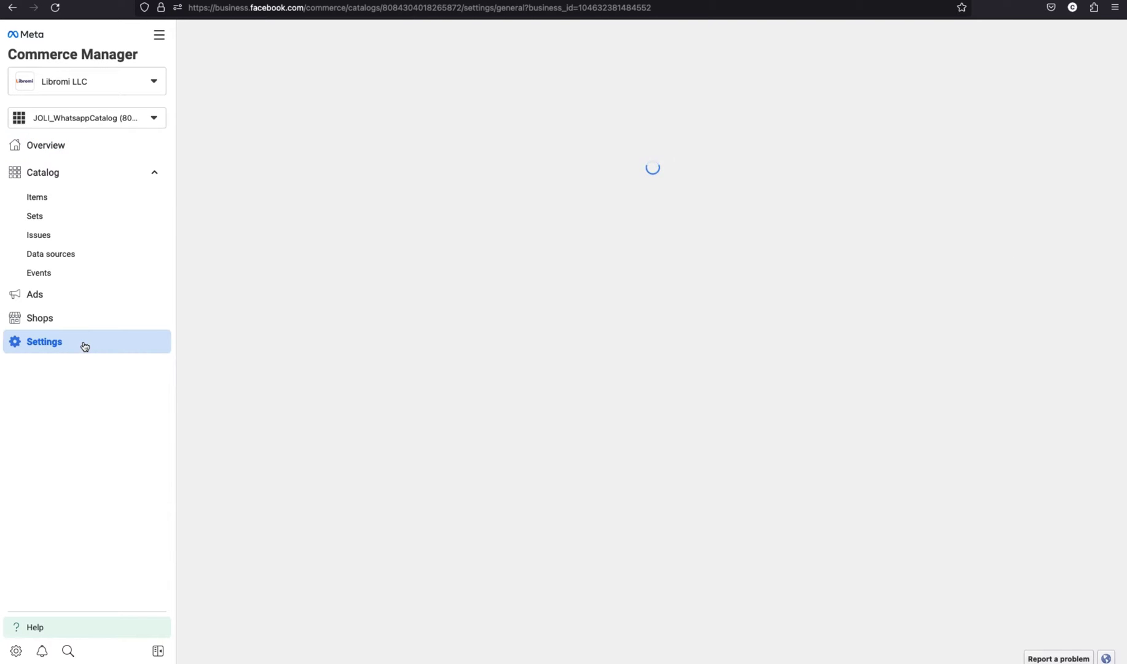
click(568, 140)
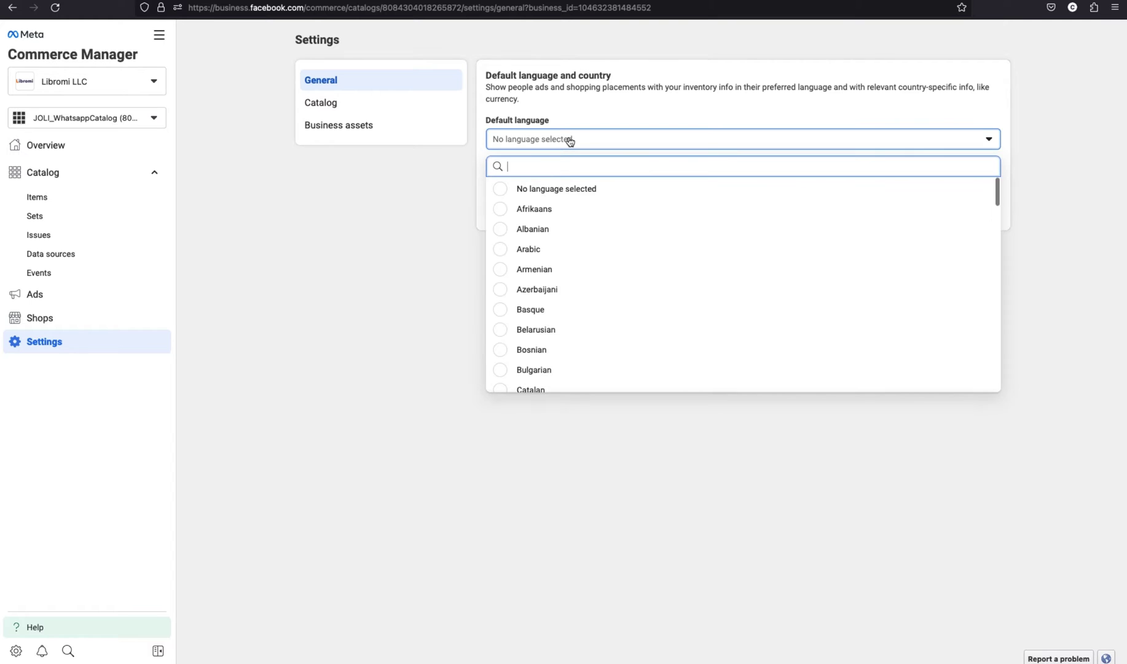
text(english)
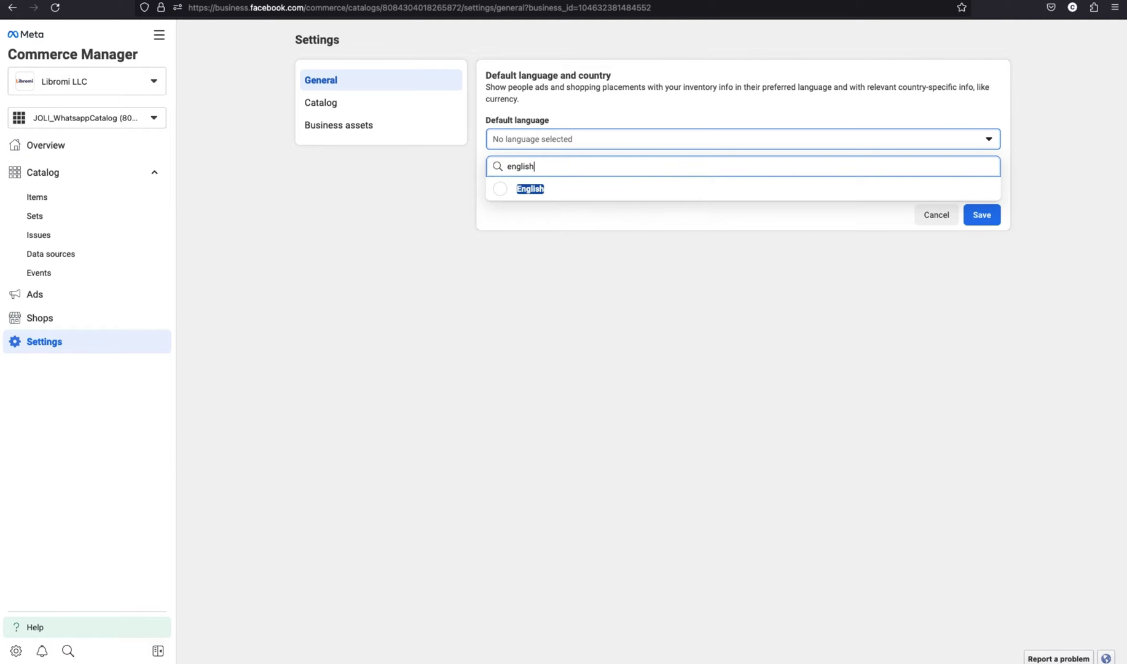
click(544, 190)
click(591, 185)
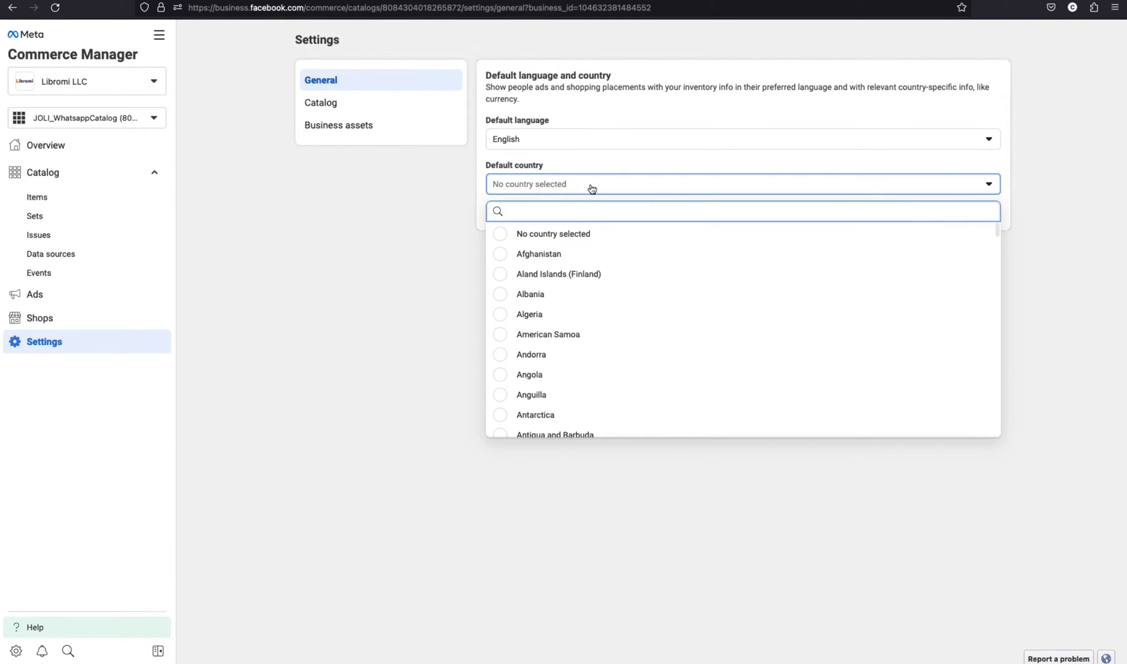
text(united ara)
click(556, 234)
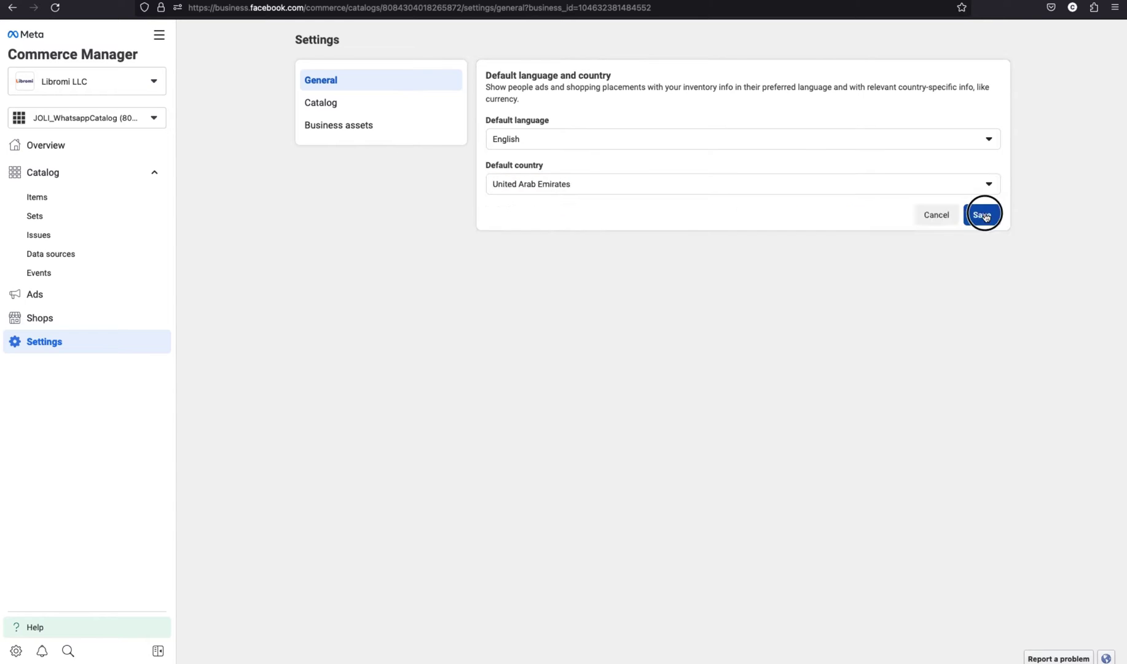
click(983, 214)
Step: Open the catalog-specific settings and select the catalog ID of JOLI_WhatsappCatalog
click(398, 103)
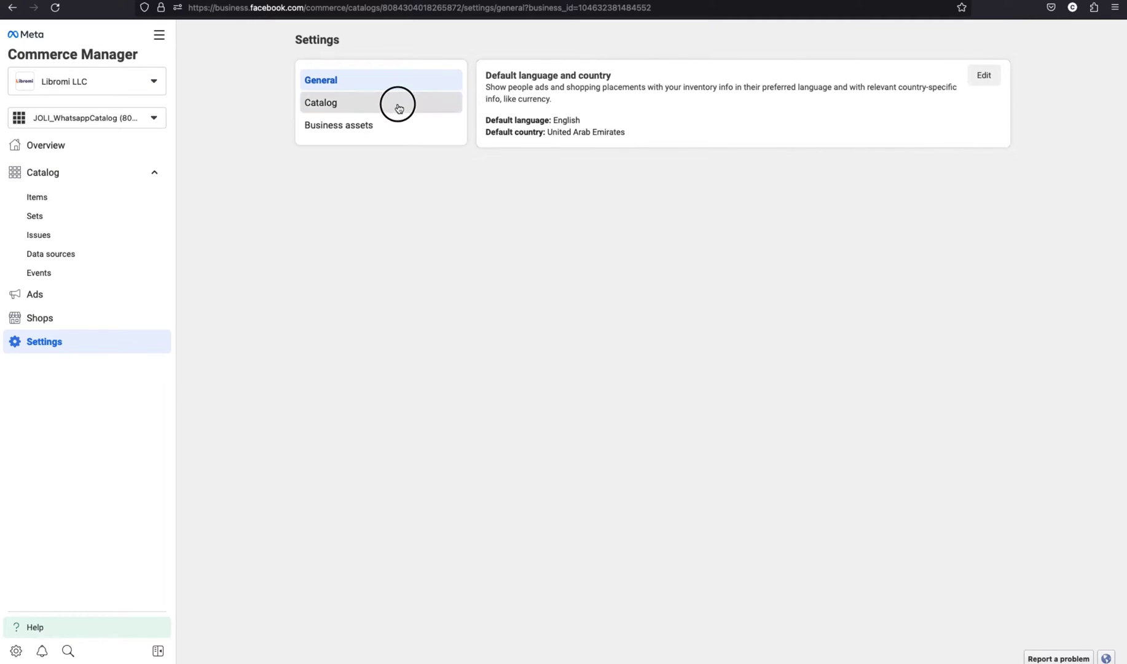
double_click(585, 122)
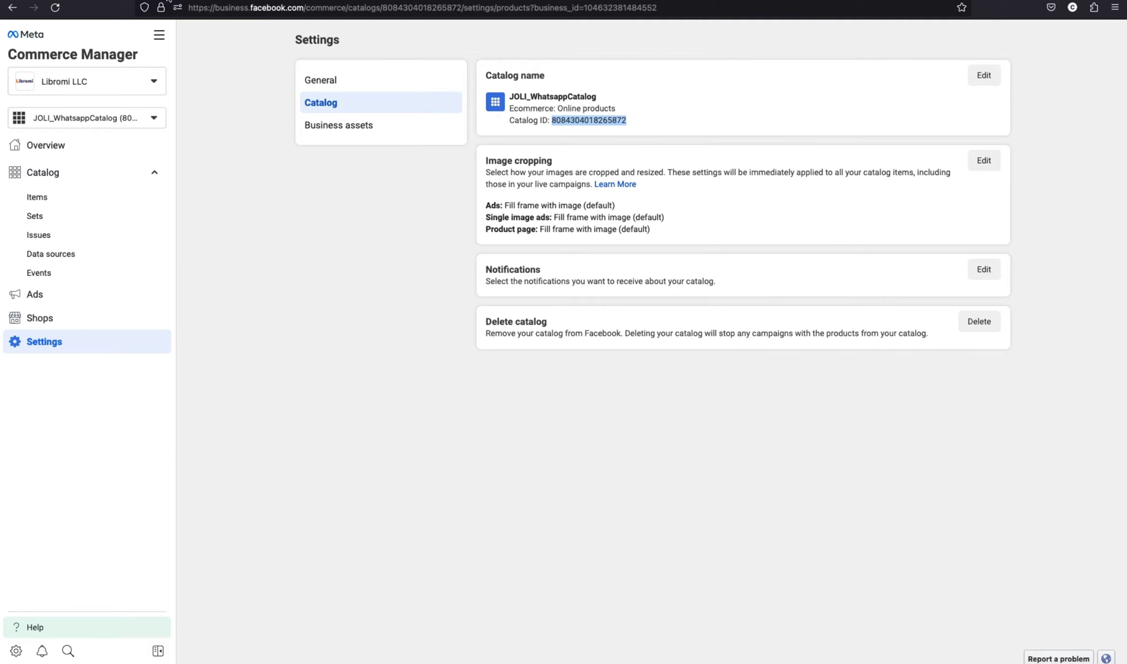
Step: Switch to the Libromi panel, open the chatbot's E-Commerce setup and choose WooCommerce as the ecommerce platform
key(ctrl+Tab)
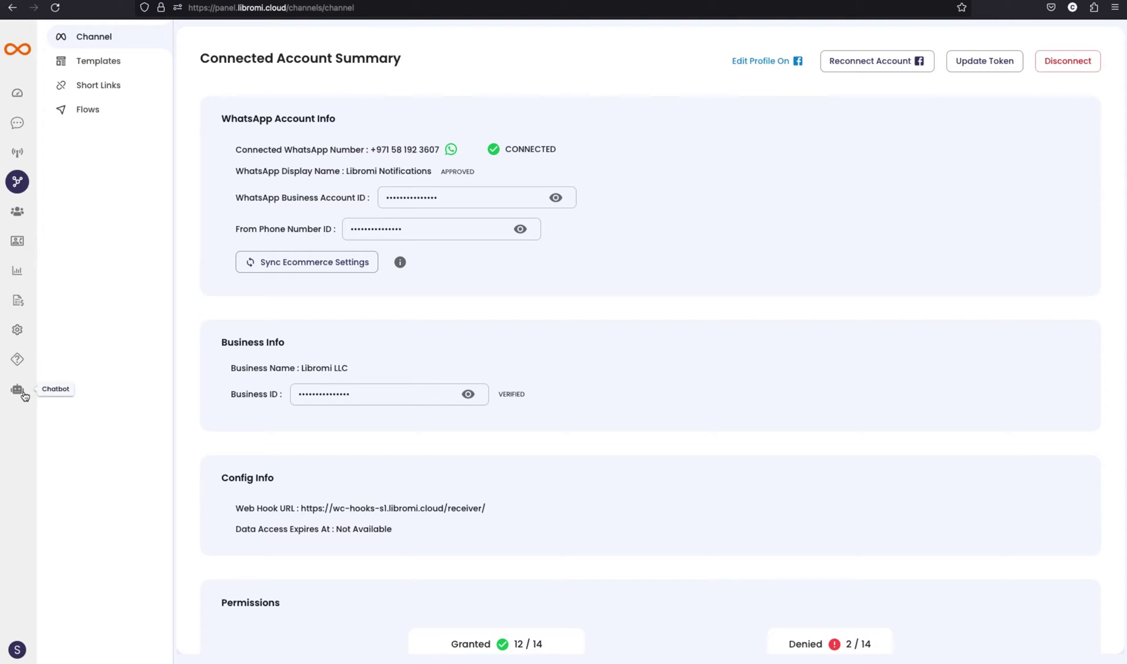
click(18, 390)
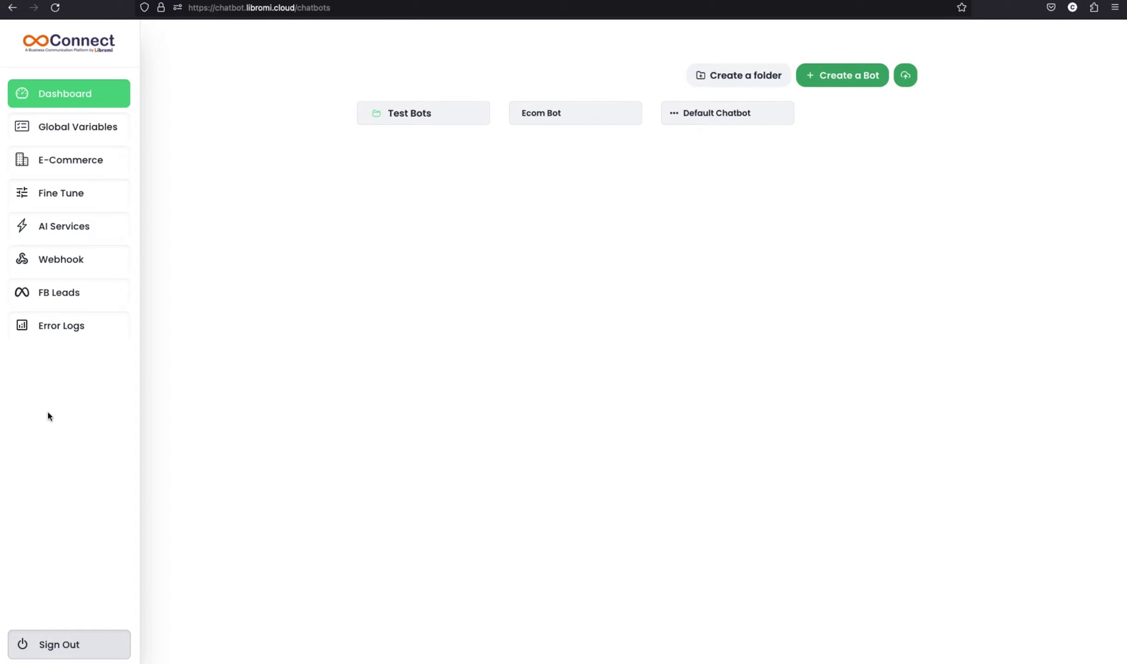
click(83, 162)
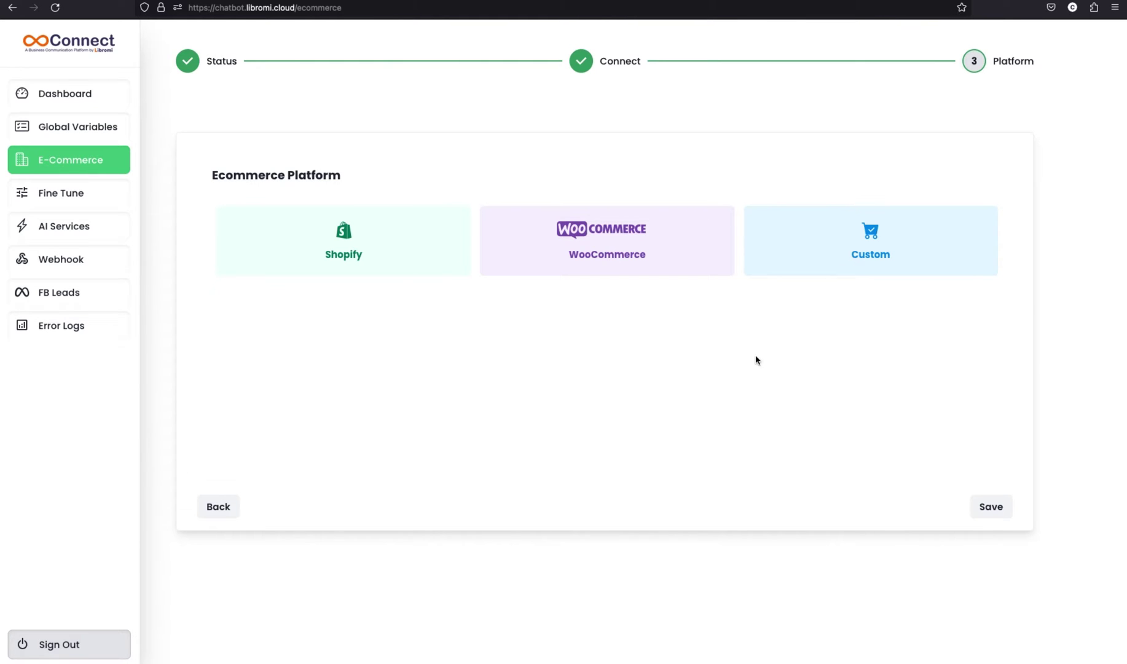
click(629, 258)
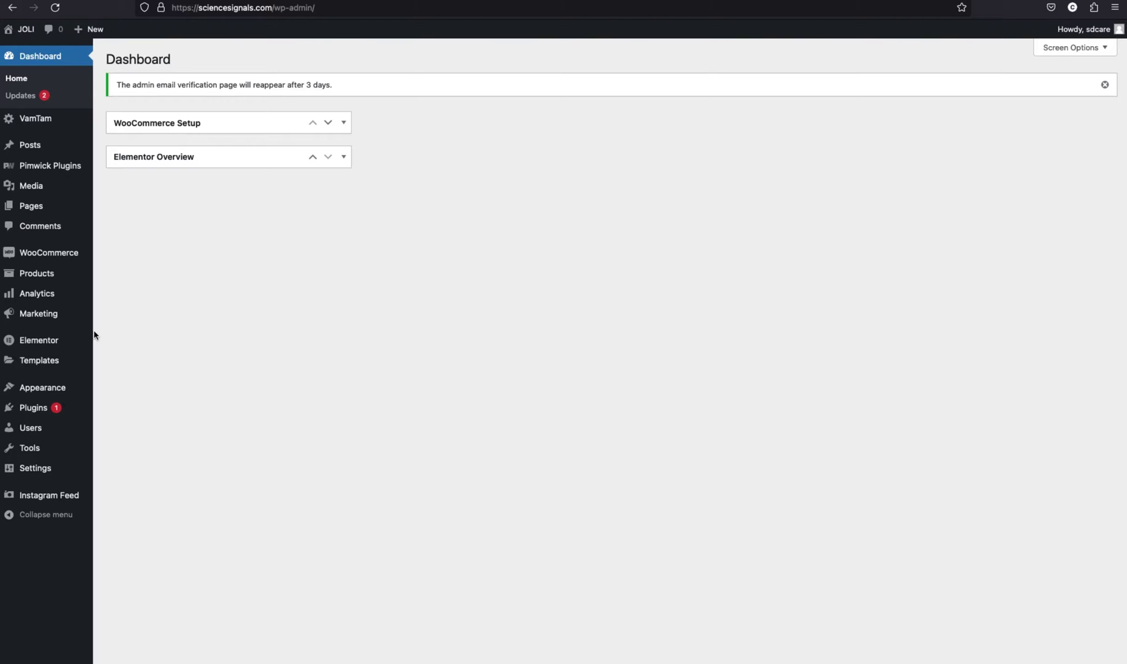
Step: In the JOLI store's WordPress admin, open the advanced WooCommerce settings for the REST API
mouse_move(74, 252)
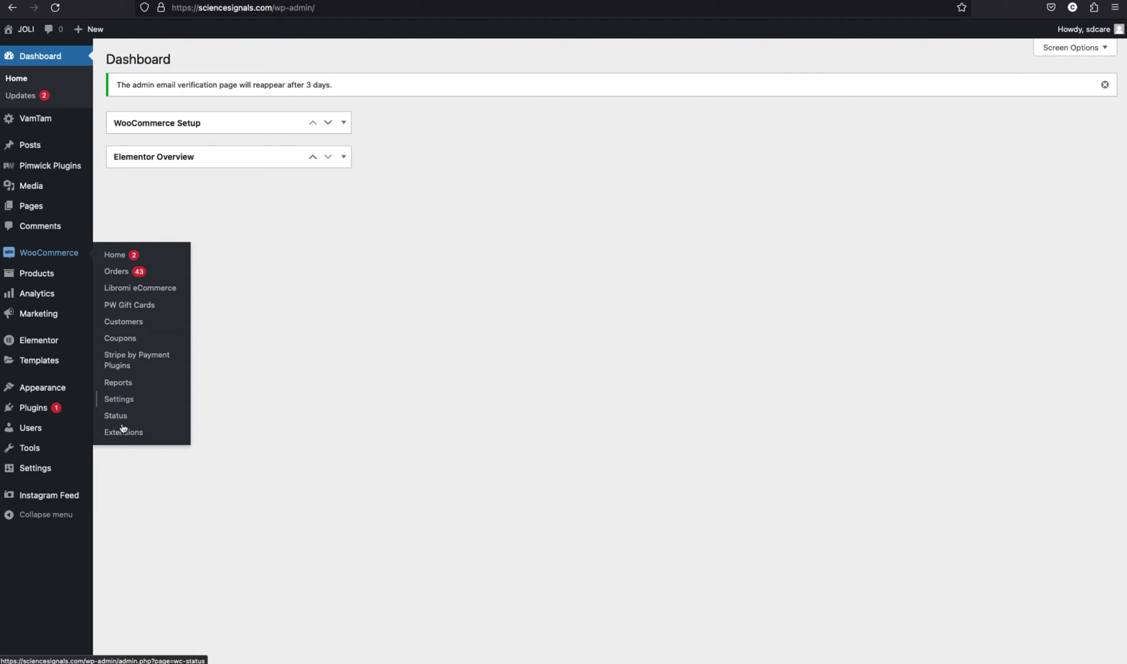
click(119, 399)
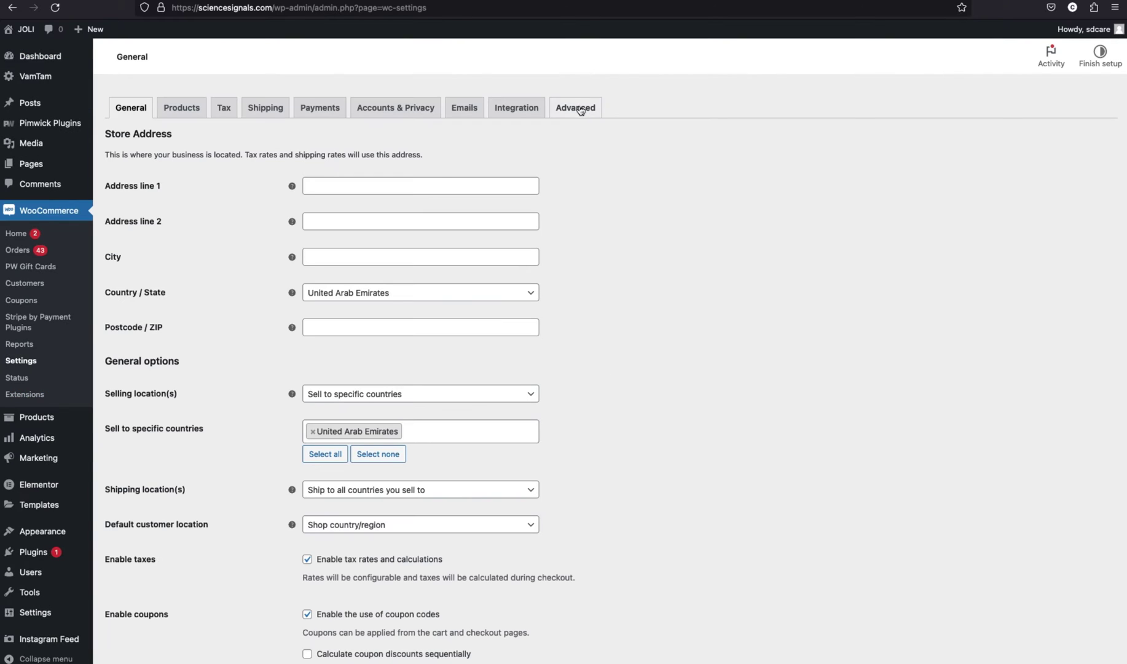
click(580, 108)
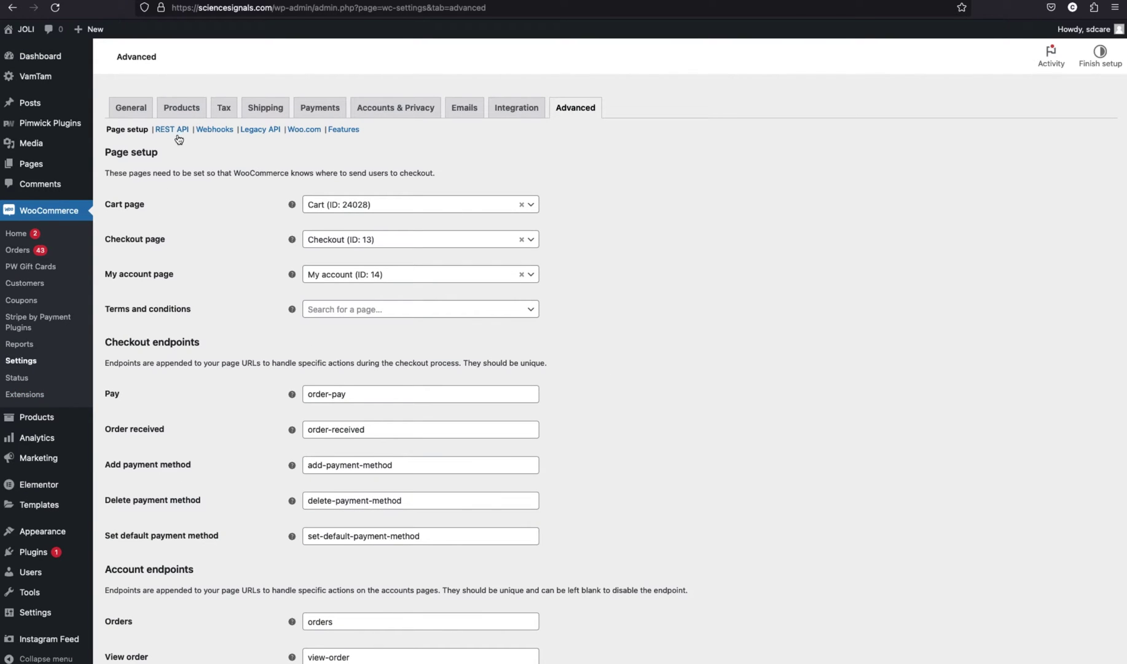
click(174, 130)
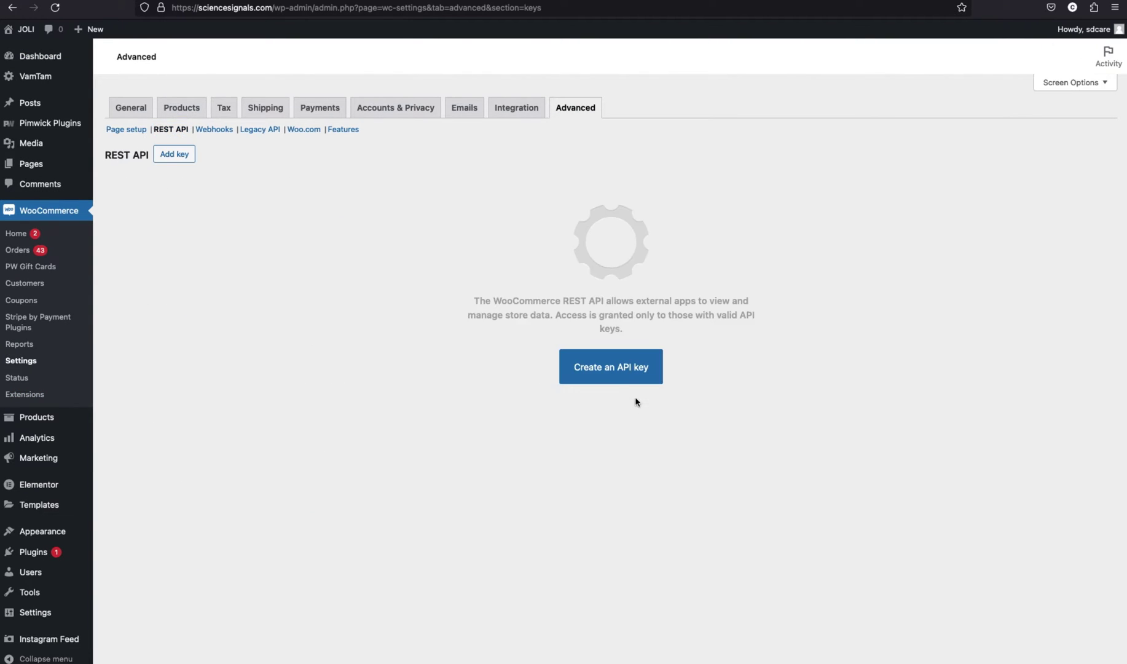
Step: Generate a REST API key described as "whatsapp intgeration" for the store's admin user, choosing its permission level
click(617, 377)
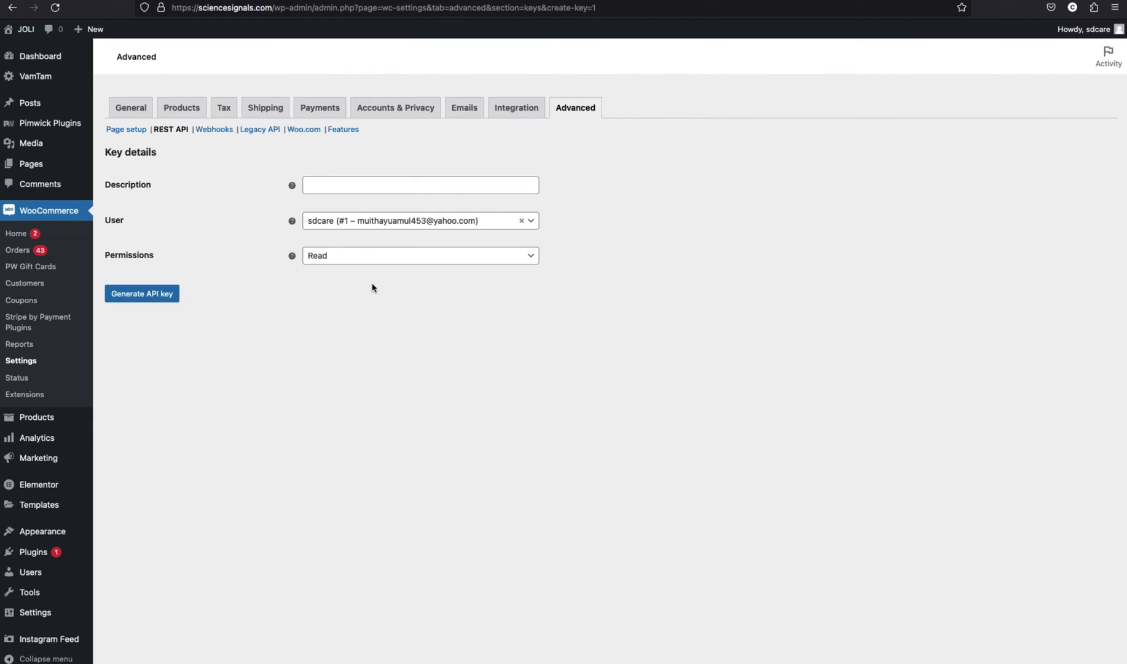
click(368, 188)
text(whatsapp intgeration)
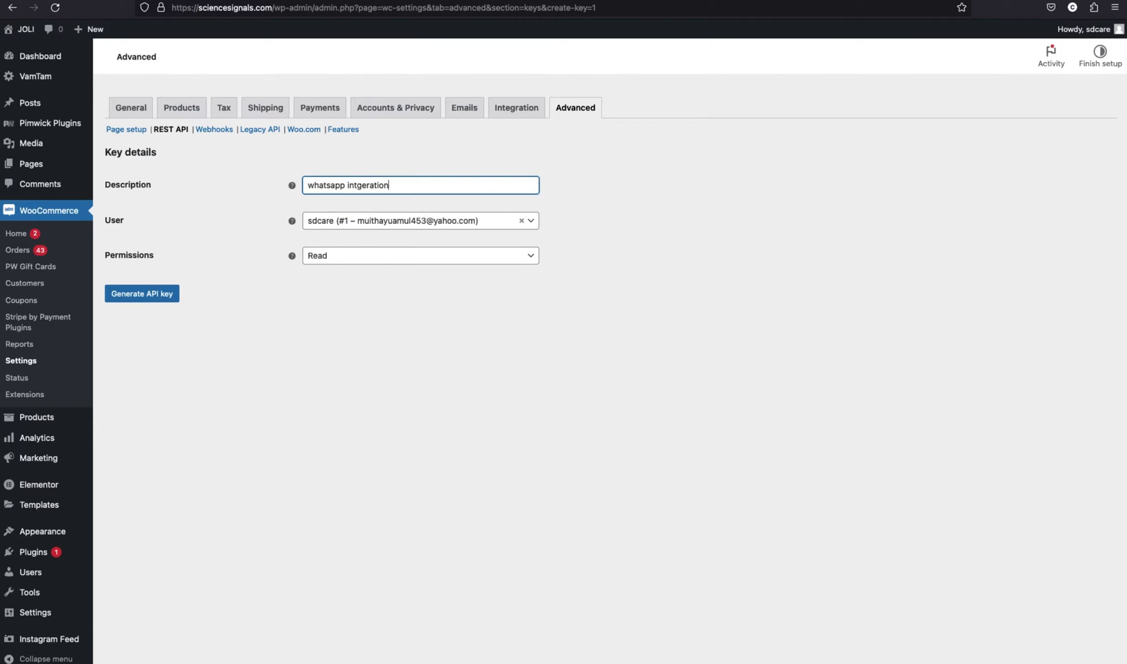
scroll(354, 214, down, 1)
click(426, 214)
click(392, 254)
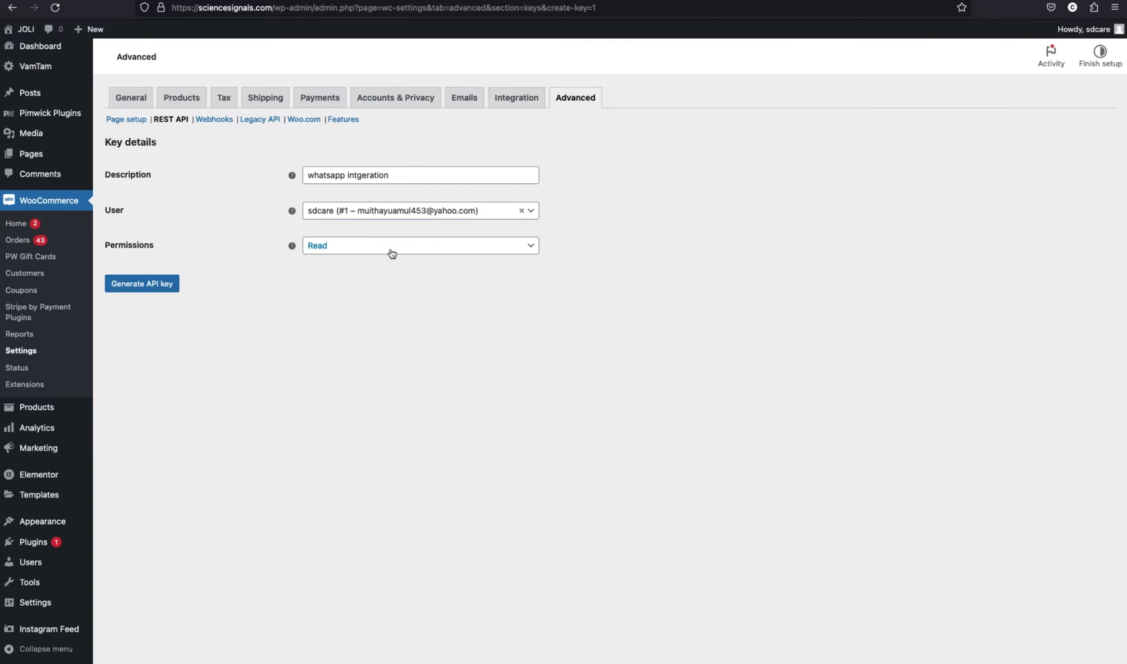
click(392, 253)
click(362, 306)
click(163, 285)
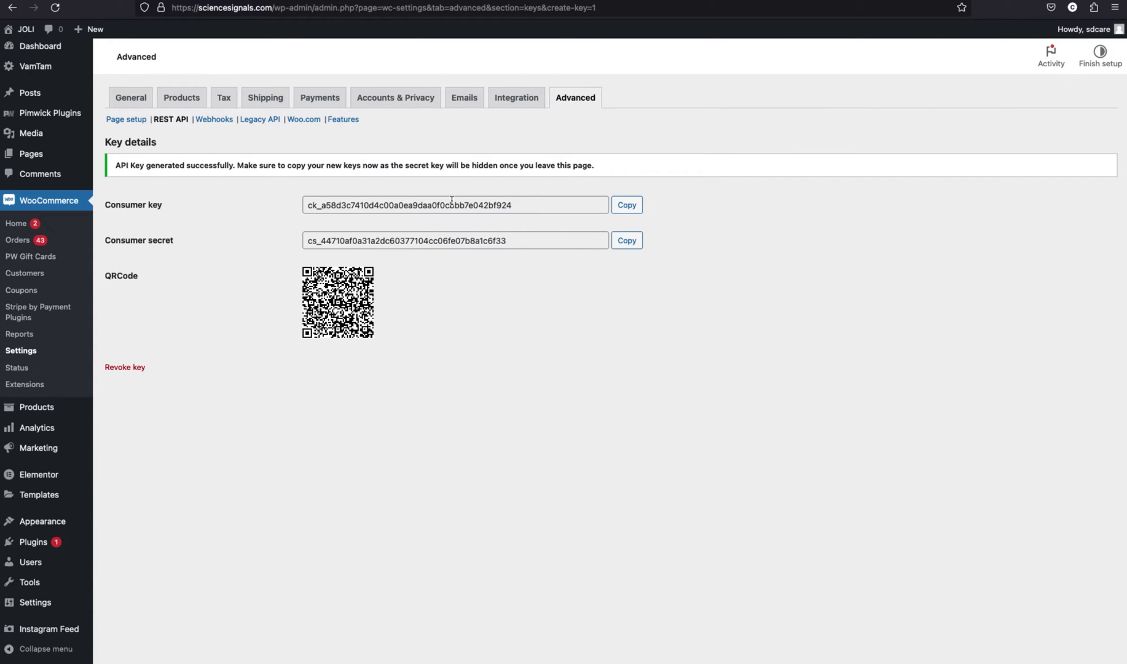
Step: Copy the generated consumer key and consumer secret into the WooCommerce credentials of the Libromi E-Commerce setup
click(628, 205)
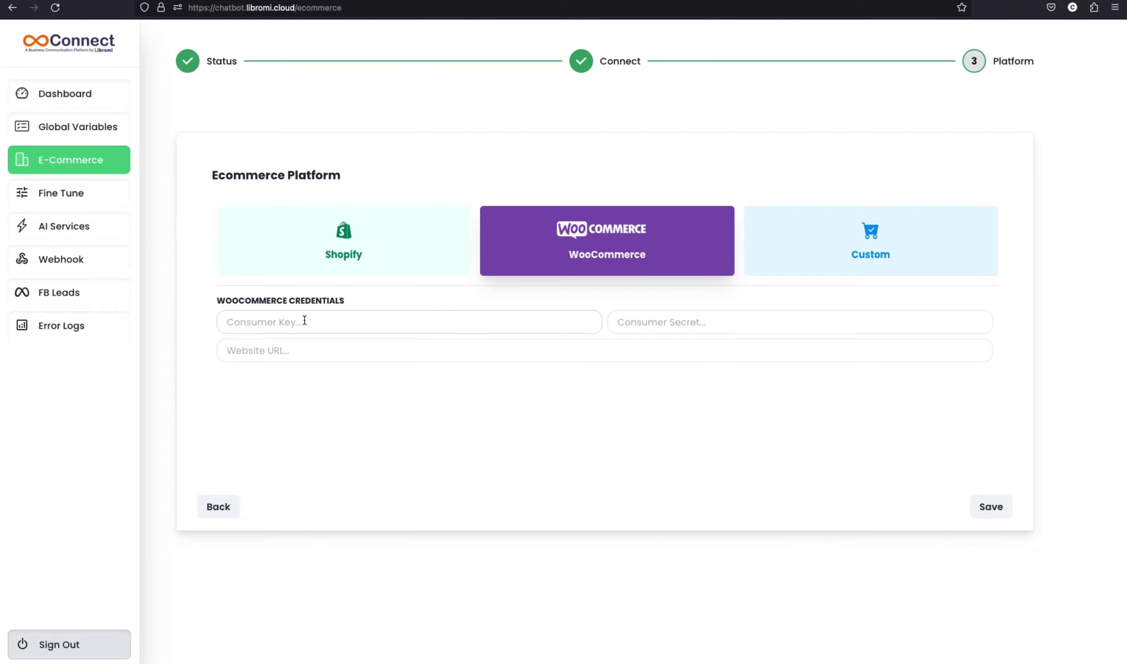
click(304, 320)
key(ctrl+v)
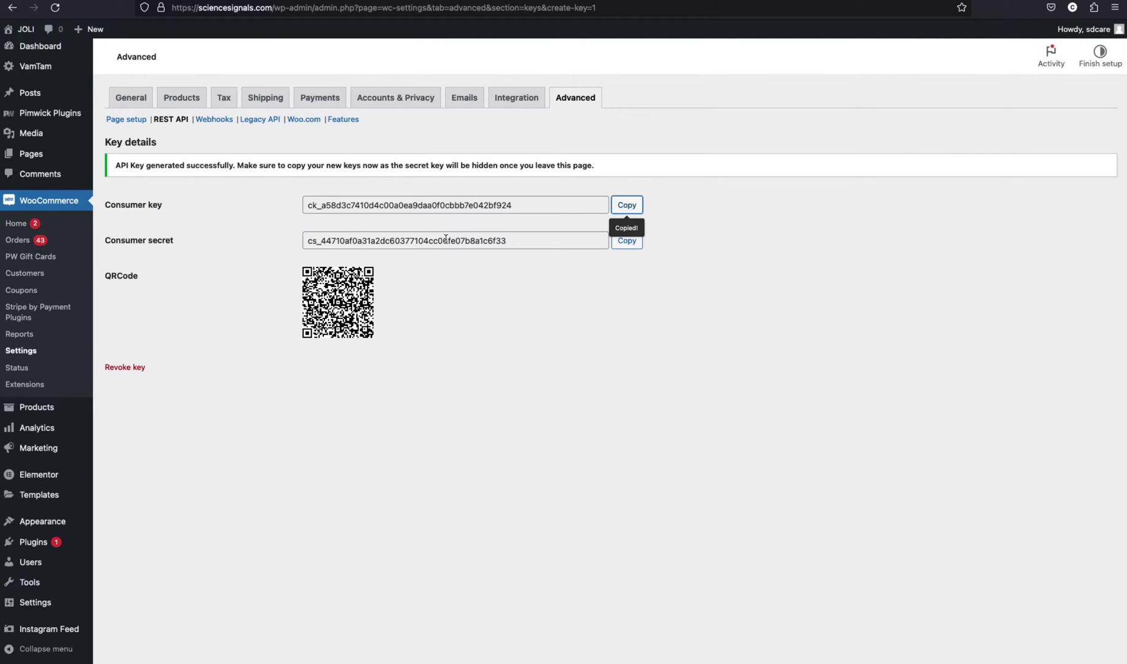
click(627, 240)
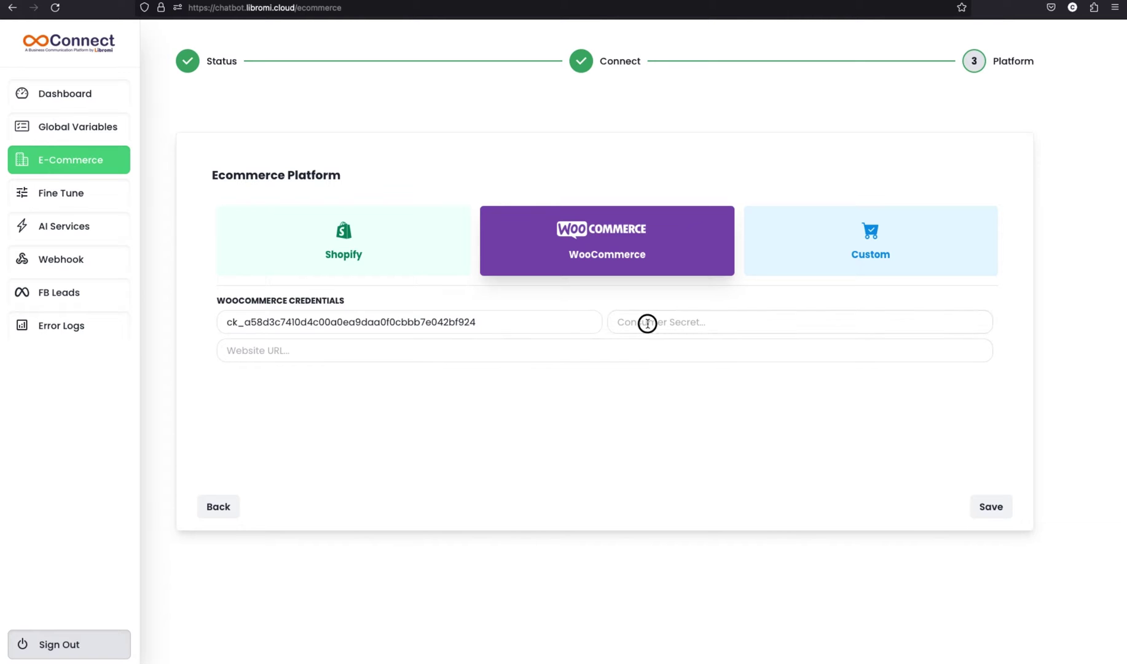
click(648, 323)
key(ctrl+v)
click(599, 395)
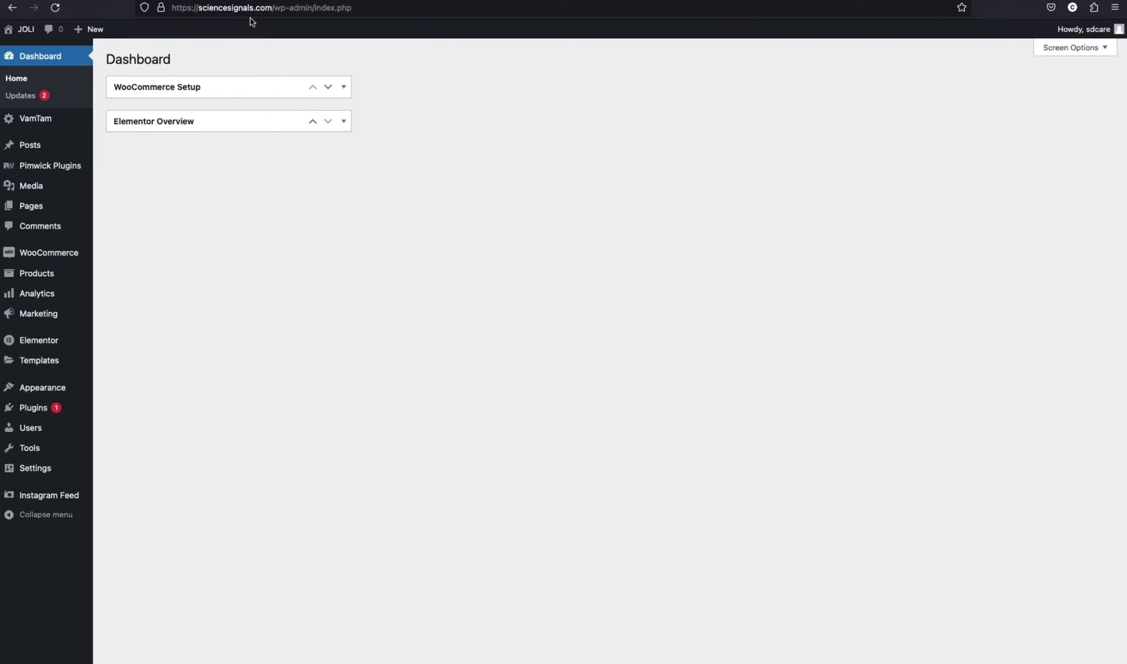
drag(273, 7, 151, 8)
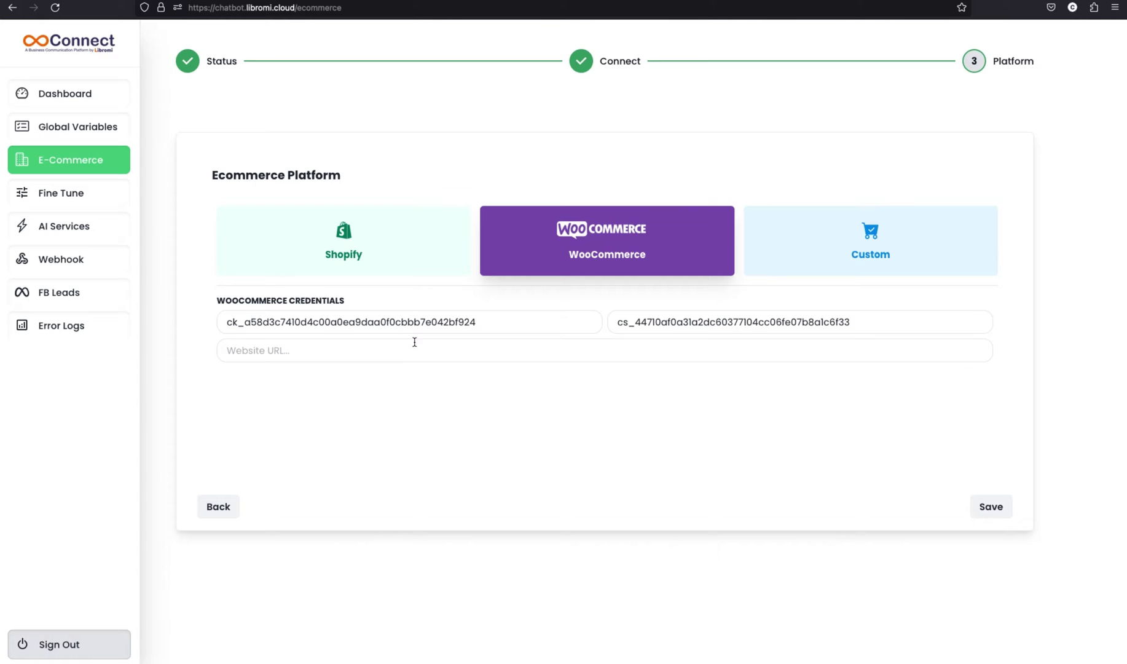
click(399, 351)
key(ctrl+v)
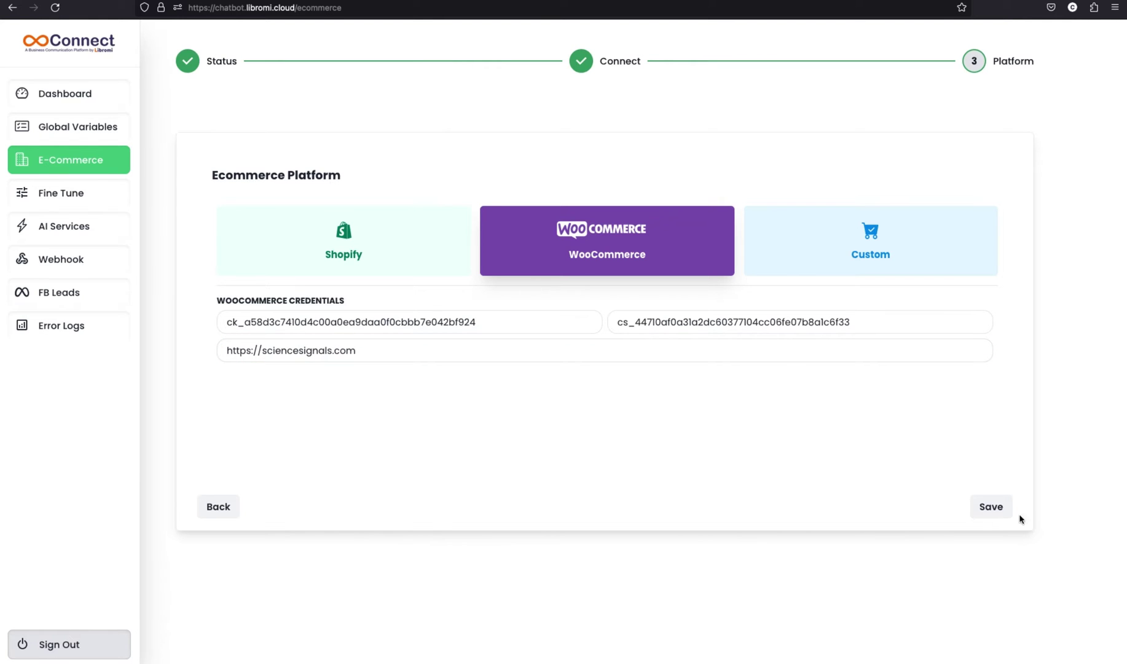
Step: Save the WooCommerce platform setup and enter the copied JOLI_WhatsappCatalog catalog ID in the Meta catalog credentials
click(996, 508)
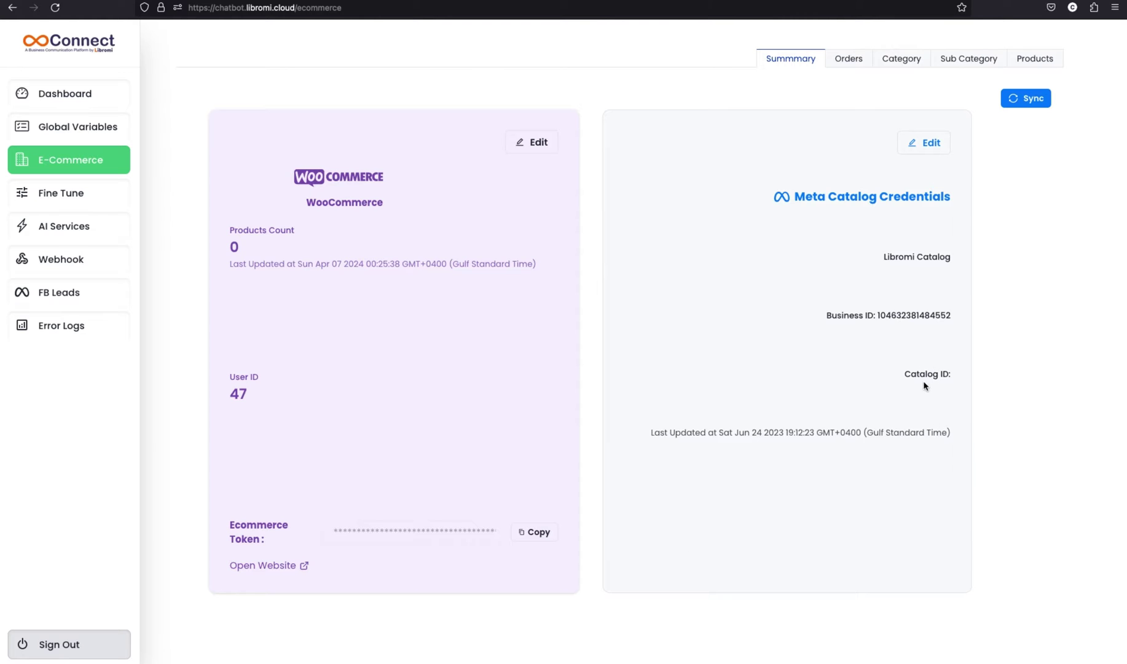
click(929, 145)
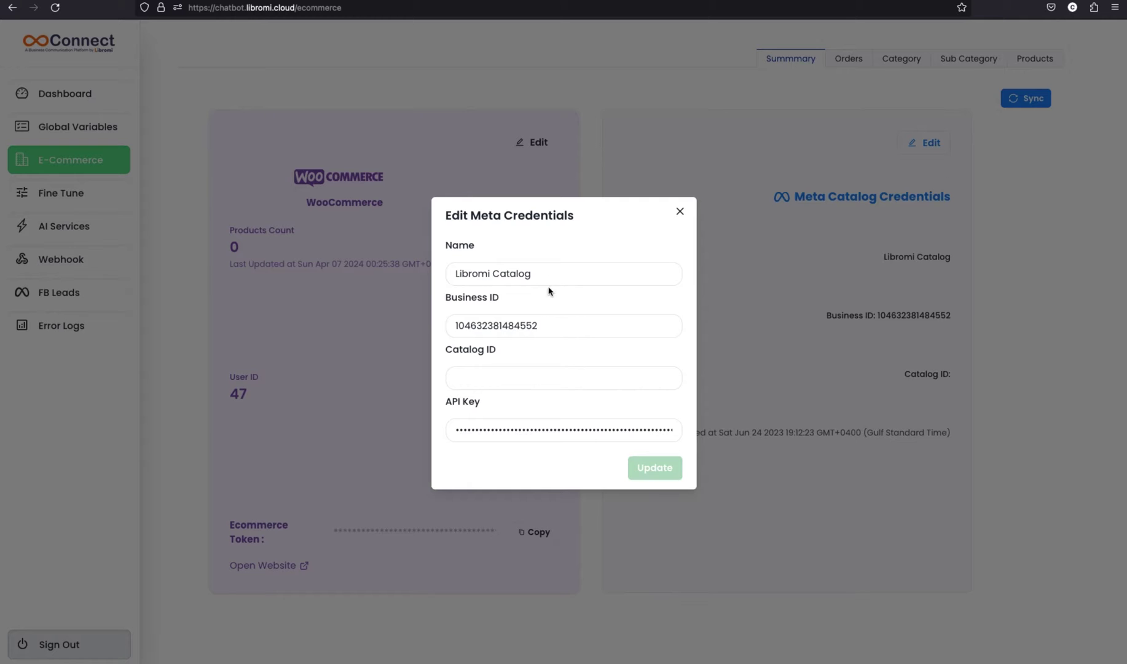
click(504, 374)
key(ctrl+v)
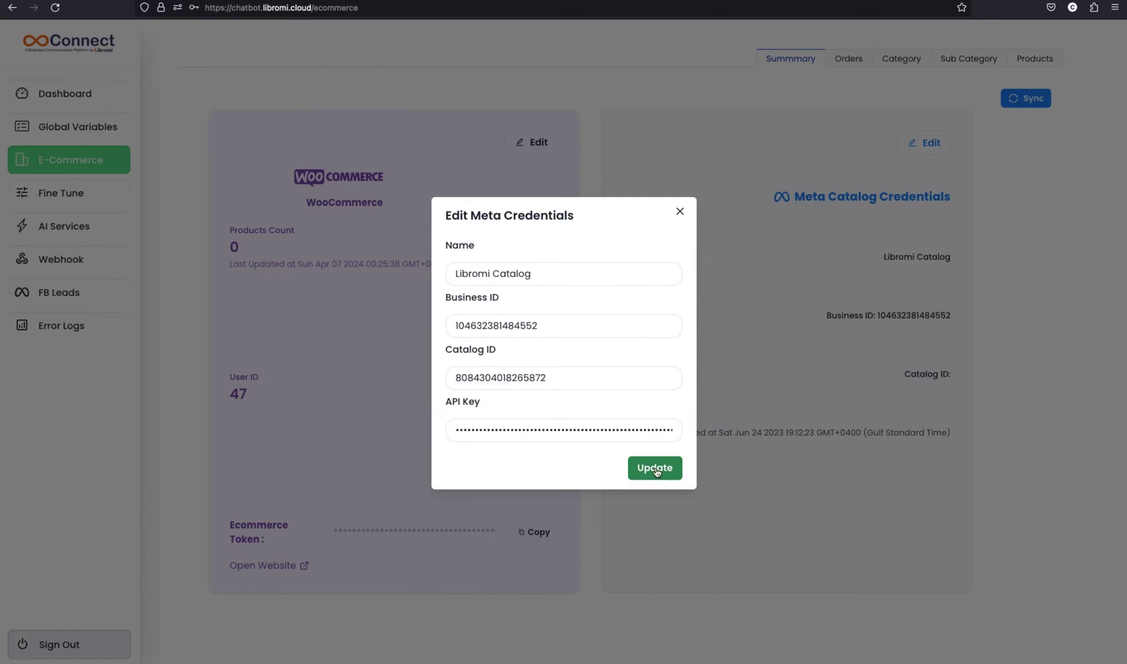
click(654, 468)
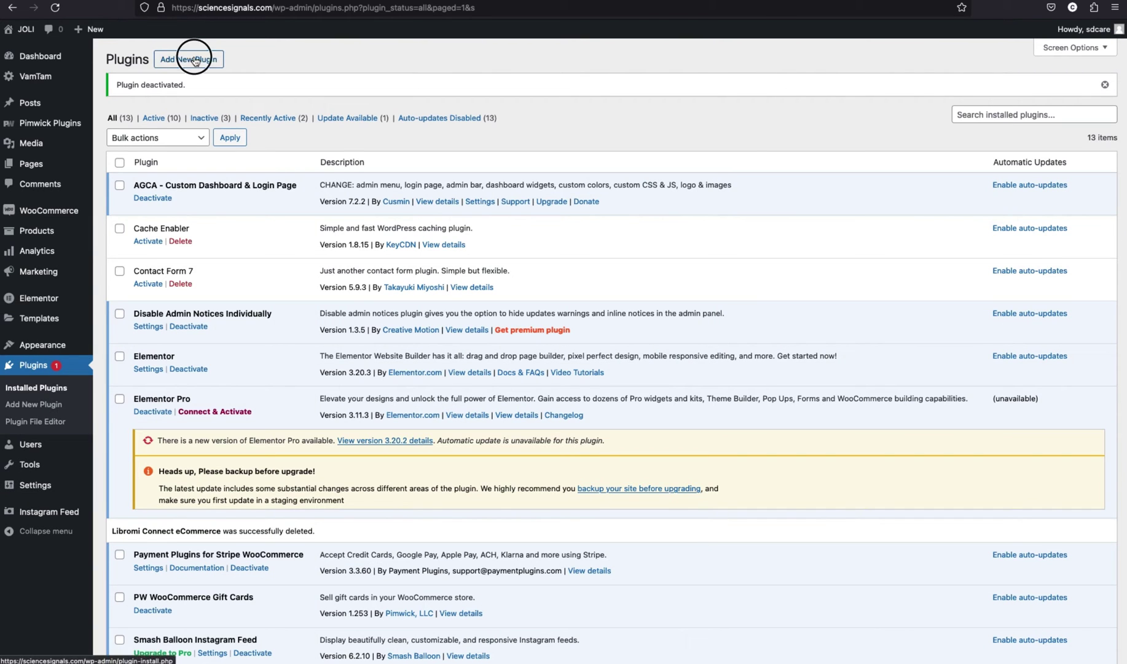
Step: Upload, install and activate the Libromi Connect eCommerce plugin in the JOLI store's WordPress admin
click(194, 60)
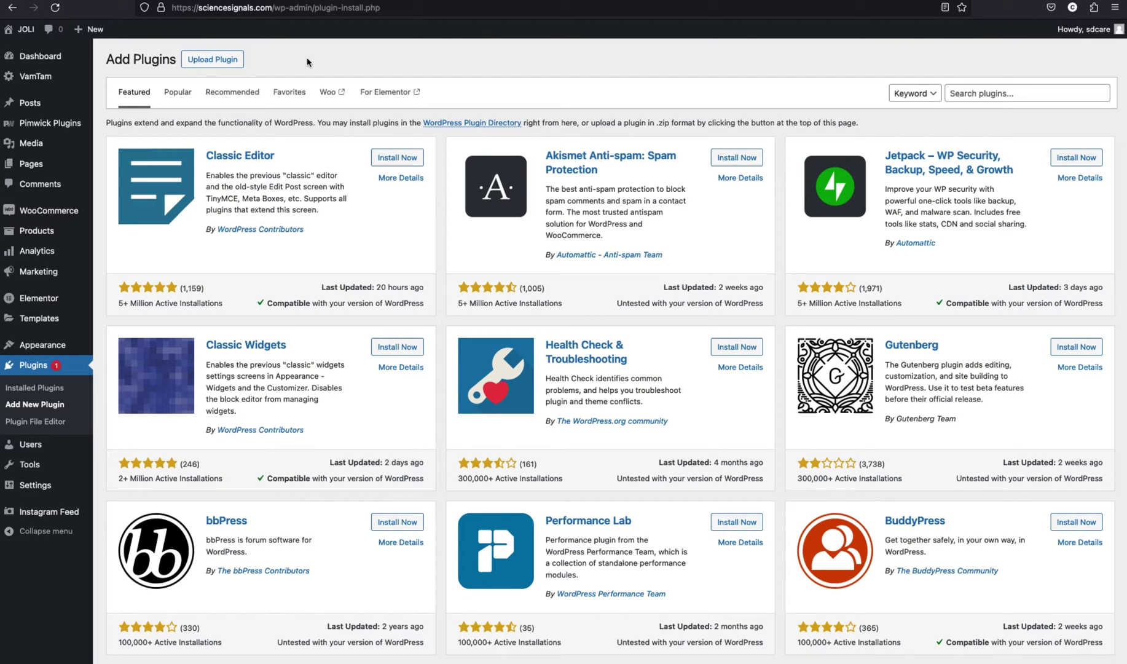
click(228, 64)
drag(1045, 260, 529, 166)
click(693, 166)
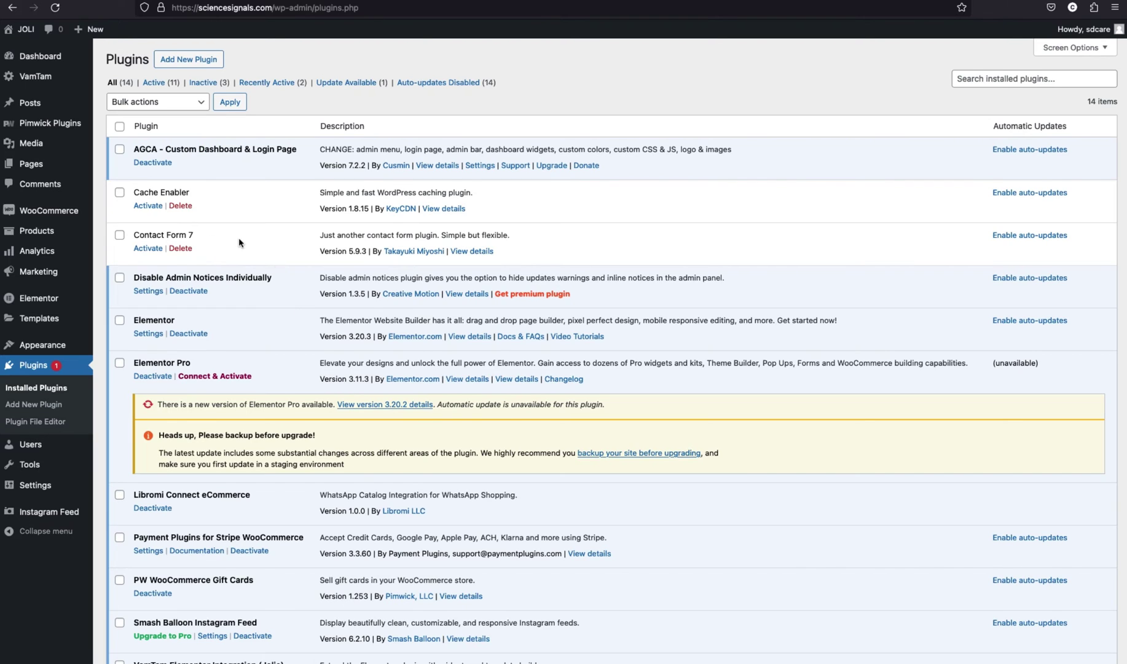
Step: Copy the e-commerce token from the Libromi E-Commerce summary into the eCommerce API Key of the store's Libromi eCommerce settings
mouse_move(61, 211)
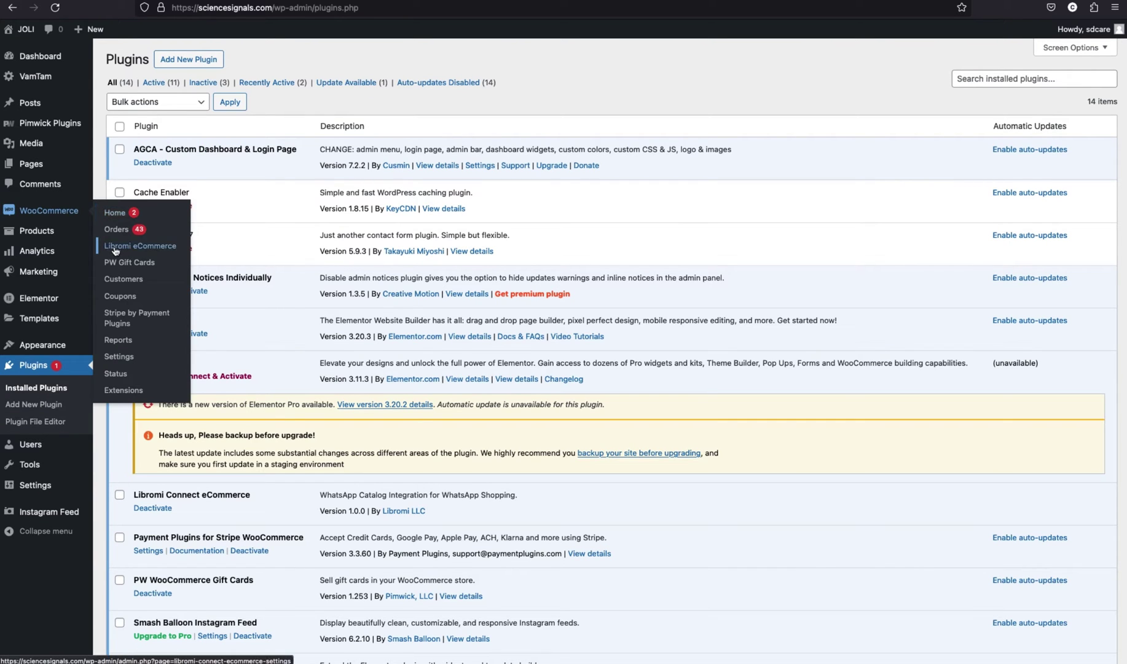
click(158, 248)
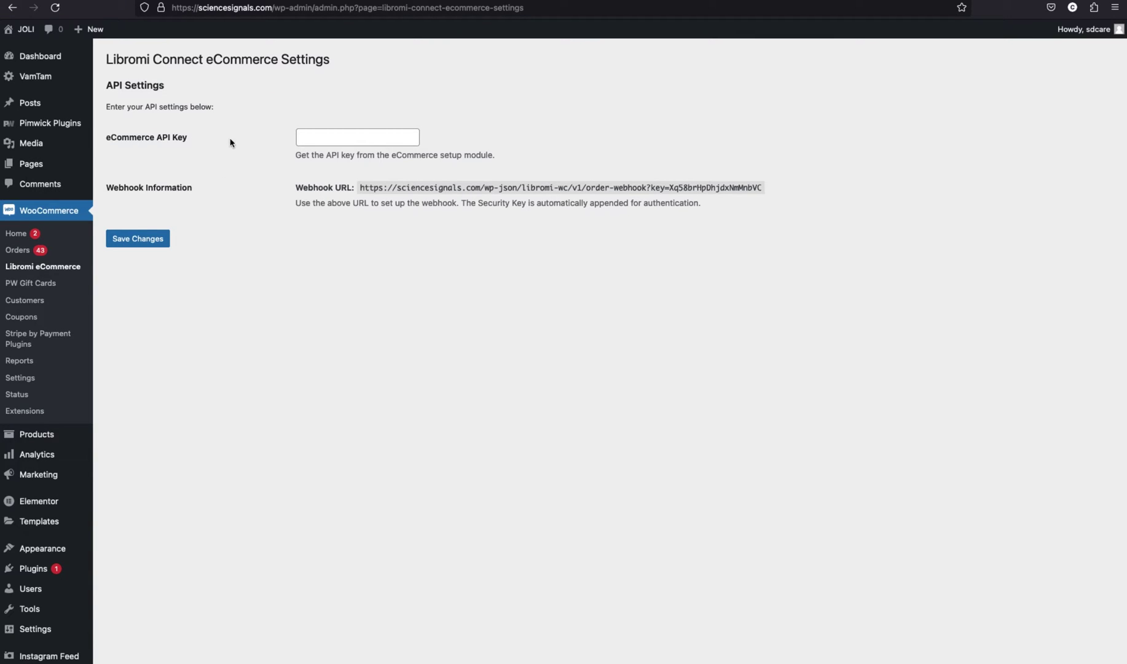
key(ctrl+Tab)
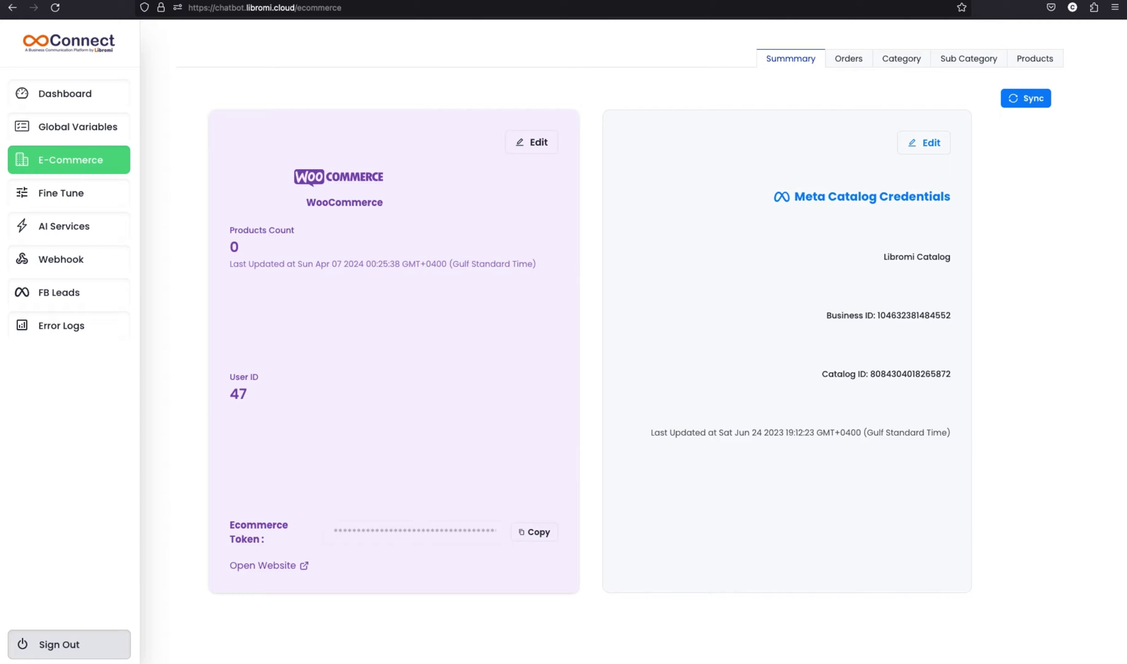
click(540, 532)
key(ctrl+Tab)
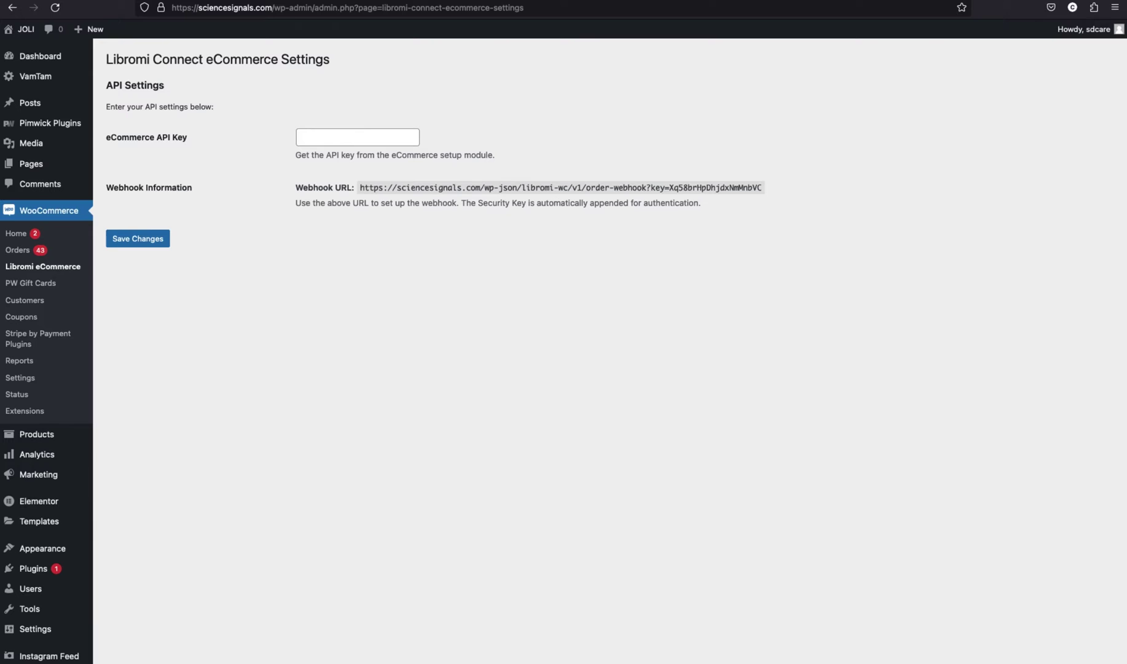
click(343, 137)
key(super+v)
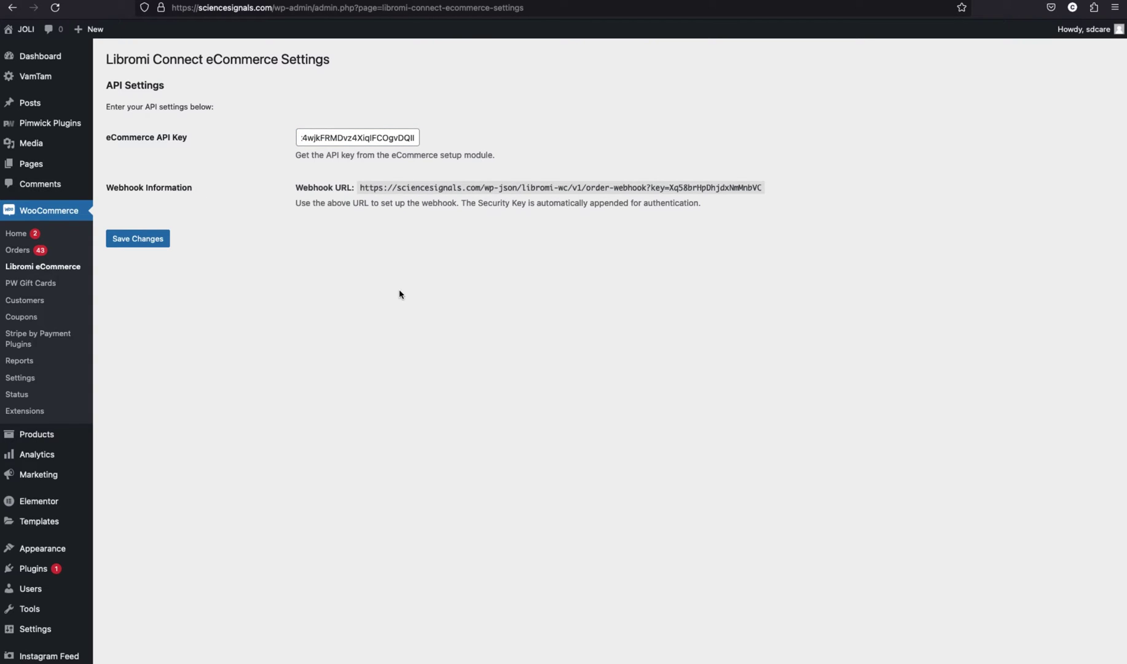
Step: Copy the store's order webhook URL from the plugin settings into the Webhook Url of Libromi's WooCommerce platform and update it
drag(359, 187, 779, 188)
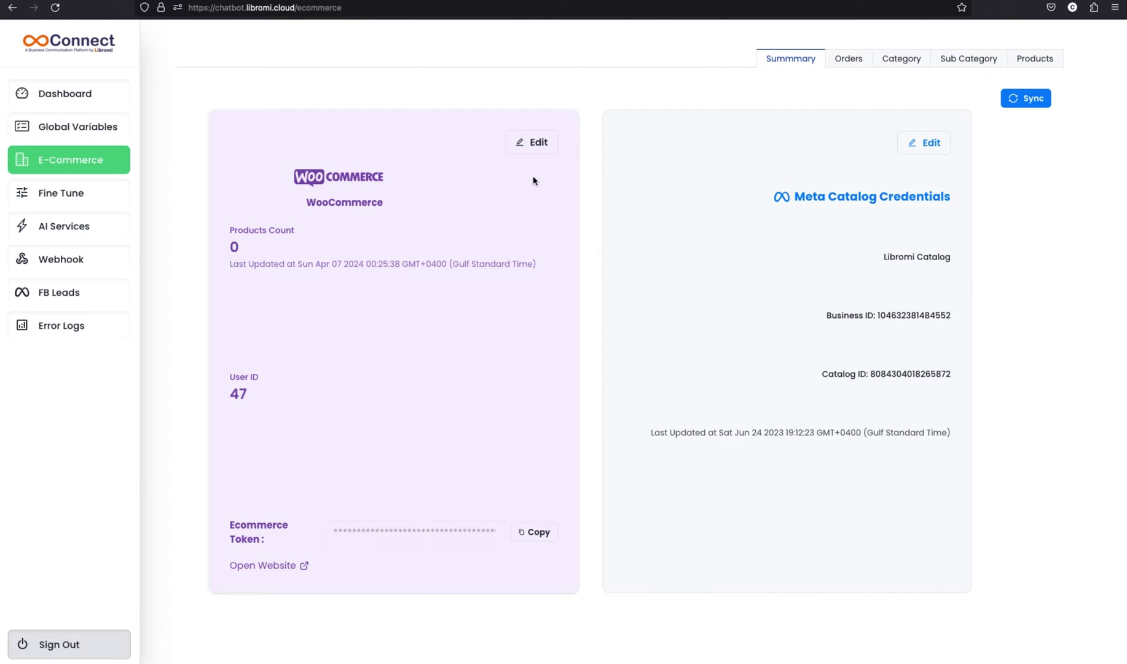
click(533, 143)
click(489, 461)
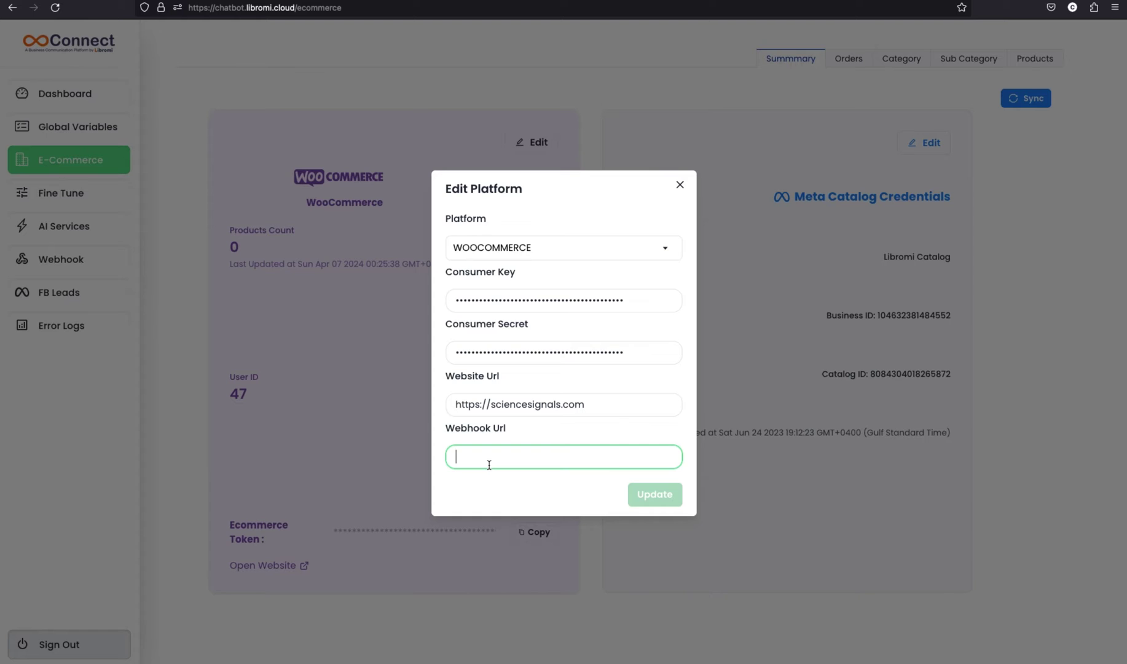
key(ctrl+v)
click(660, 494)
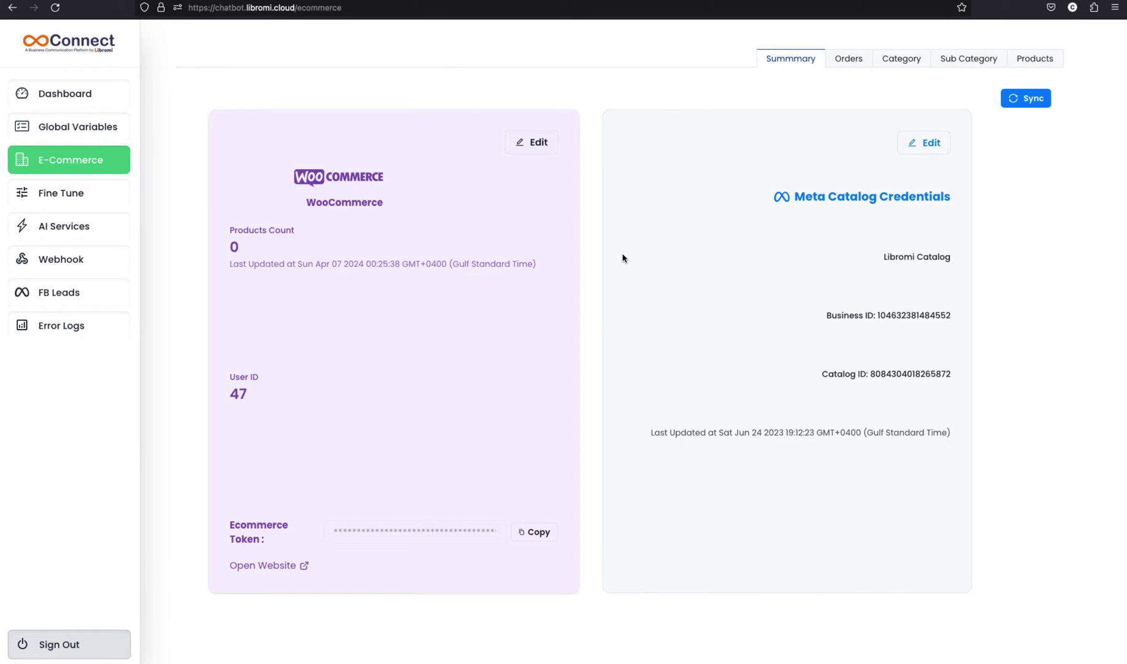
Step: Open the product list in the store's WordPress admin and look through the products on the JOLI shop page
key(ctrl+Tab)
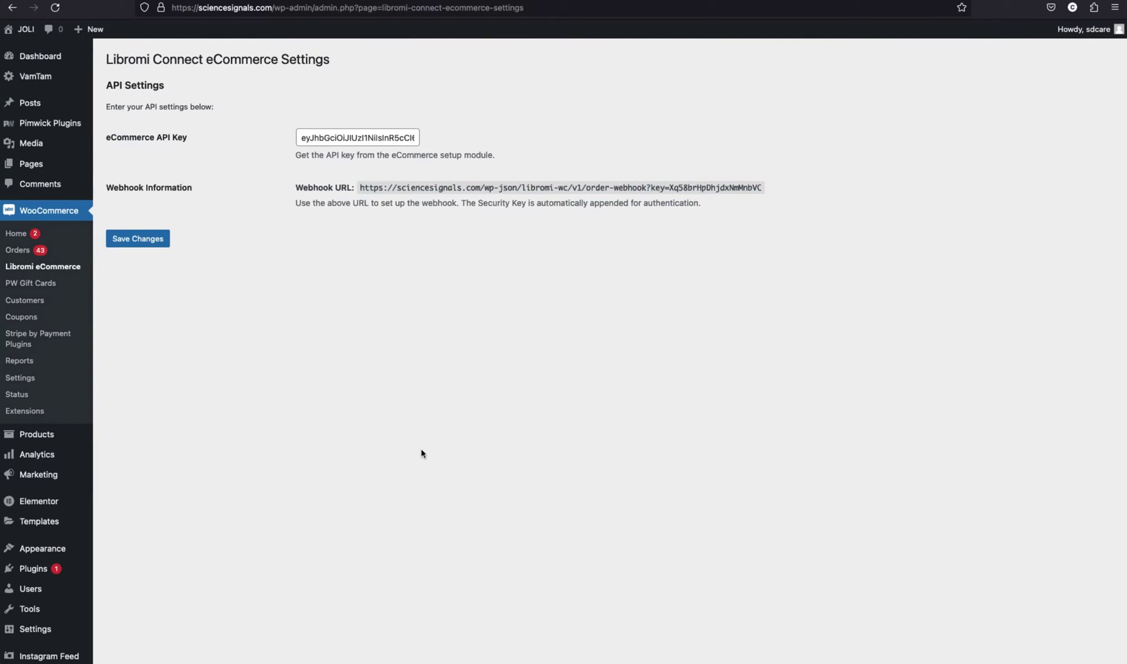
mouse_move(55, 436)
click(126, 438)
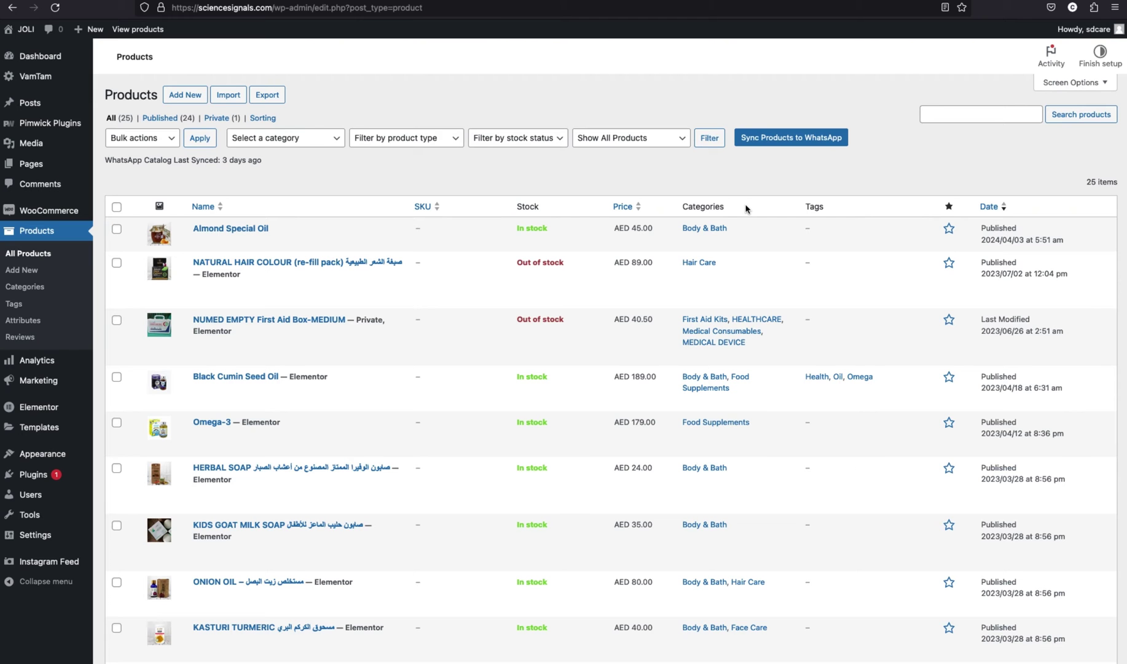
scroll(456, 362, down, 4)
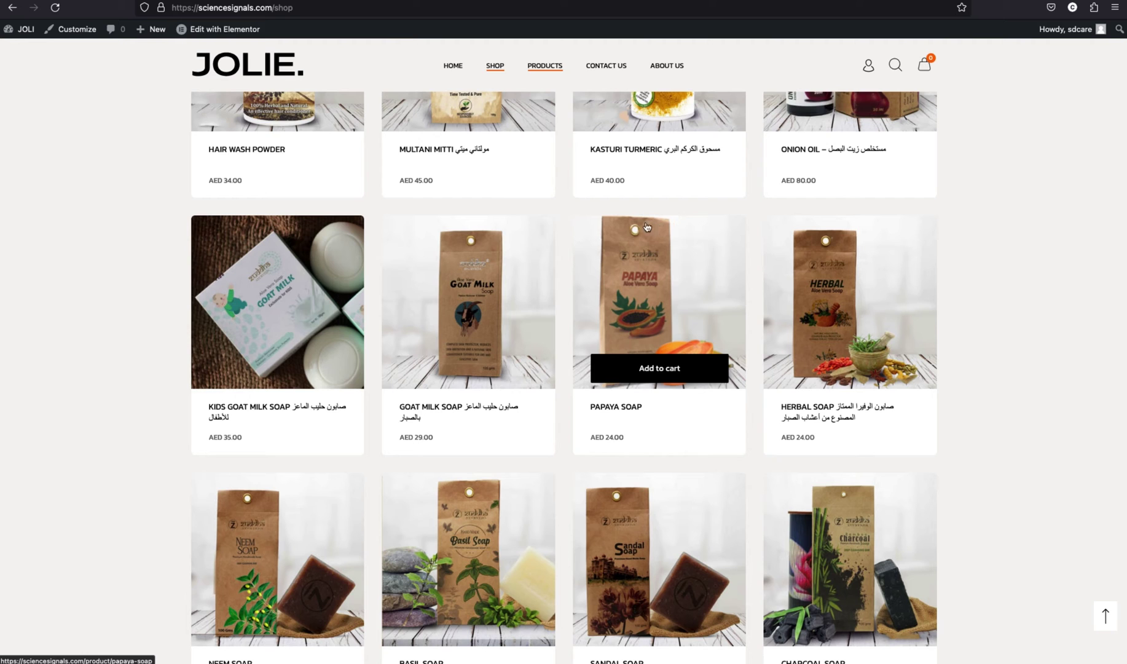
scroll(127, 282, up, 3)
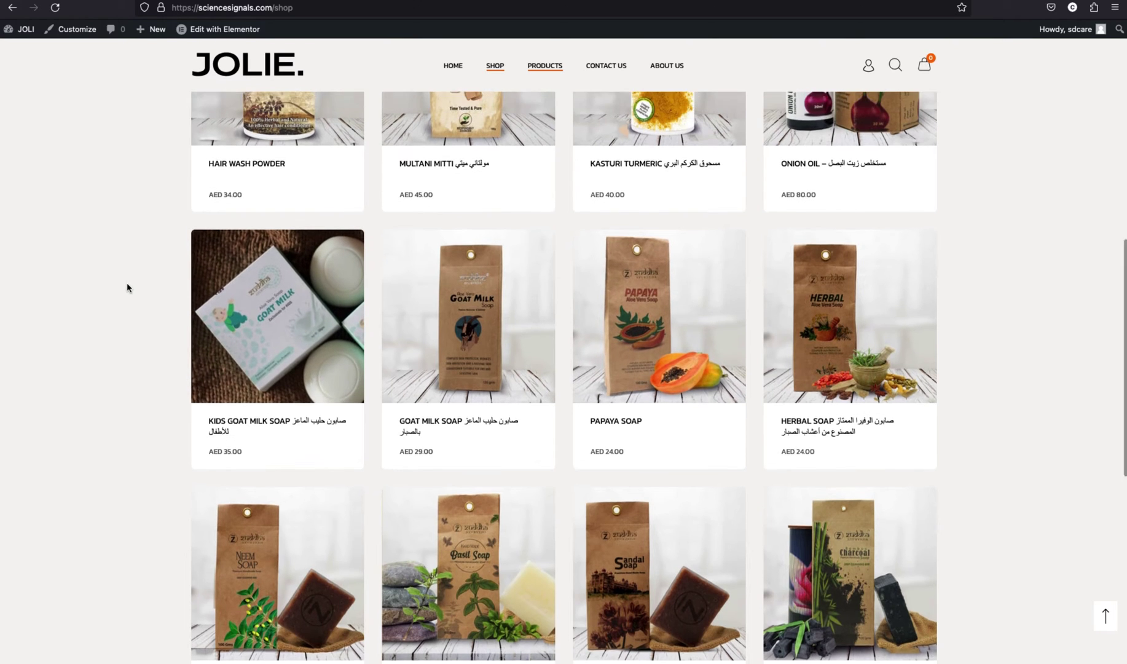
scroll(126, 284, down, 3)
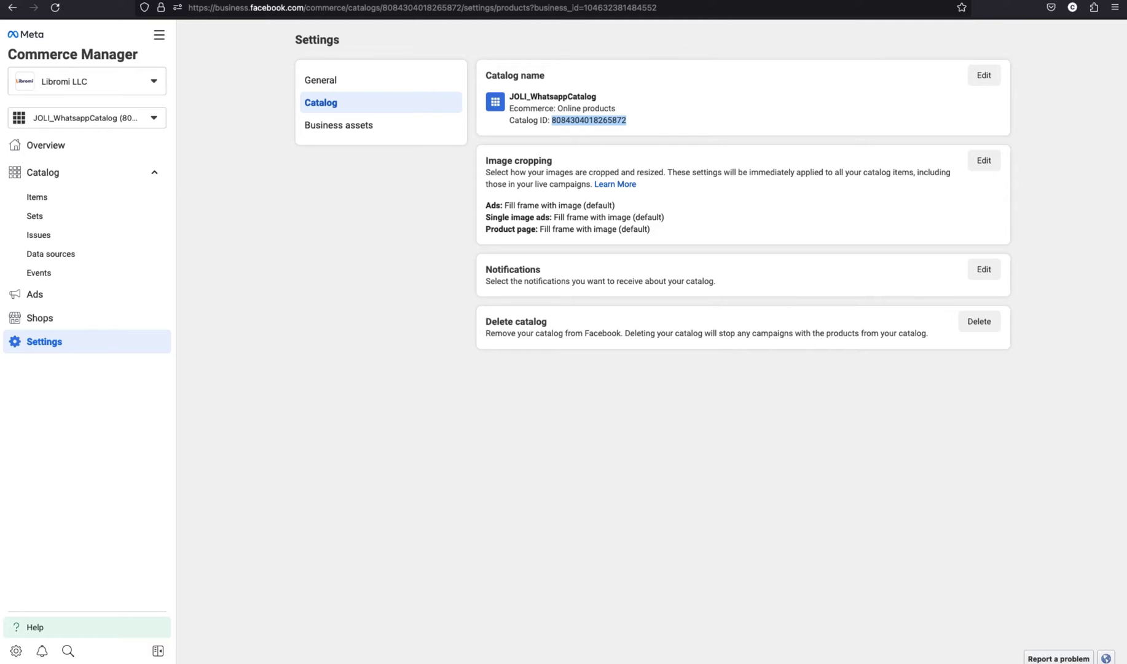
Step: Open the items of JOLI_WhatsappCatalog in Meta Commerce Manager and sync the WooCommerce products to WhatsApp from the store's product list
click(80, 194)
click(674, 106)
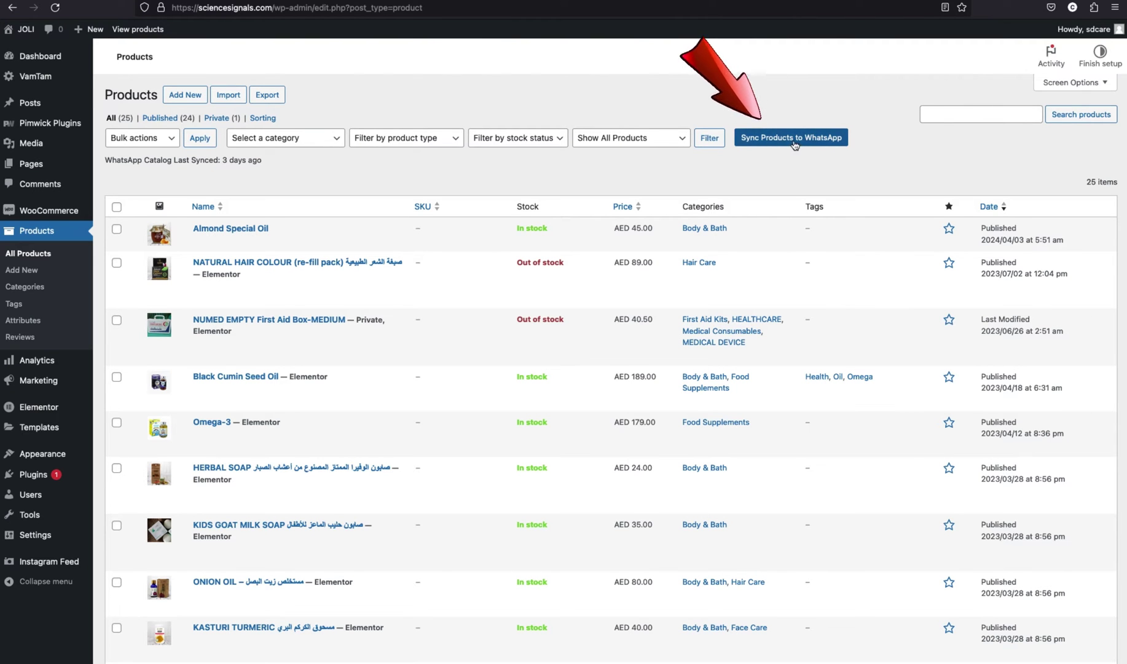
click(794, 144)
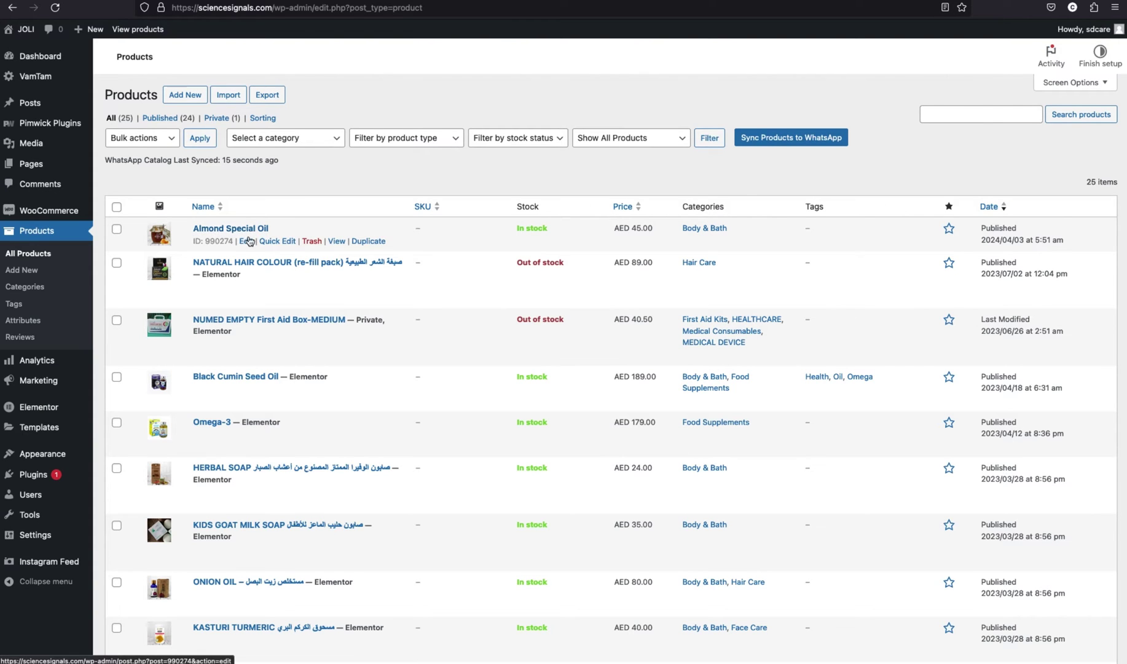
Step: Open the Almond Special Oil product for editing and examine its inventory option for hiding it from the WhatsApp catalog
click(247, 241)
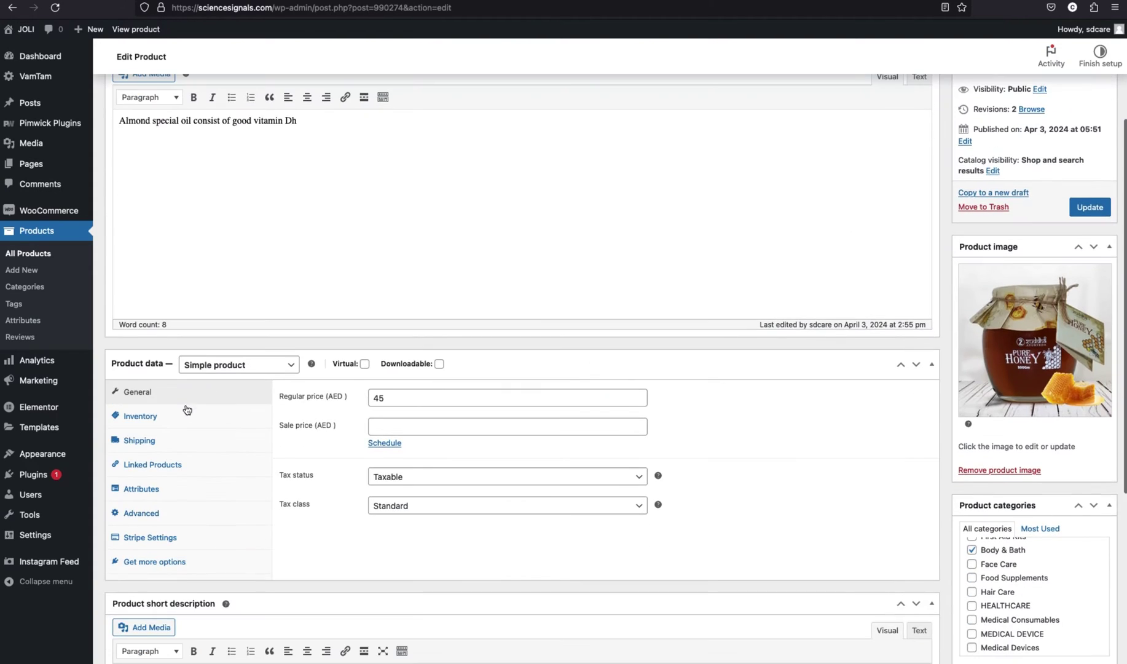
click(184, 413)
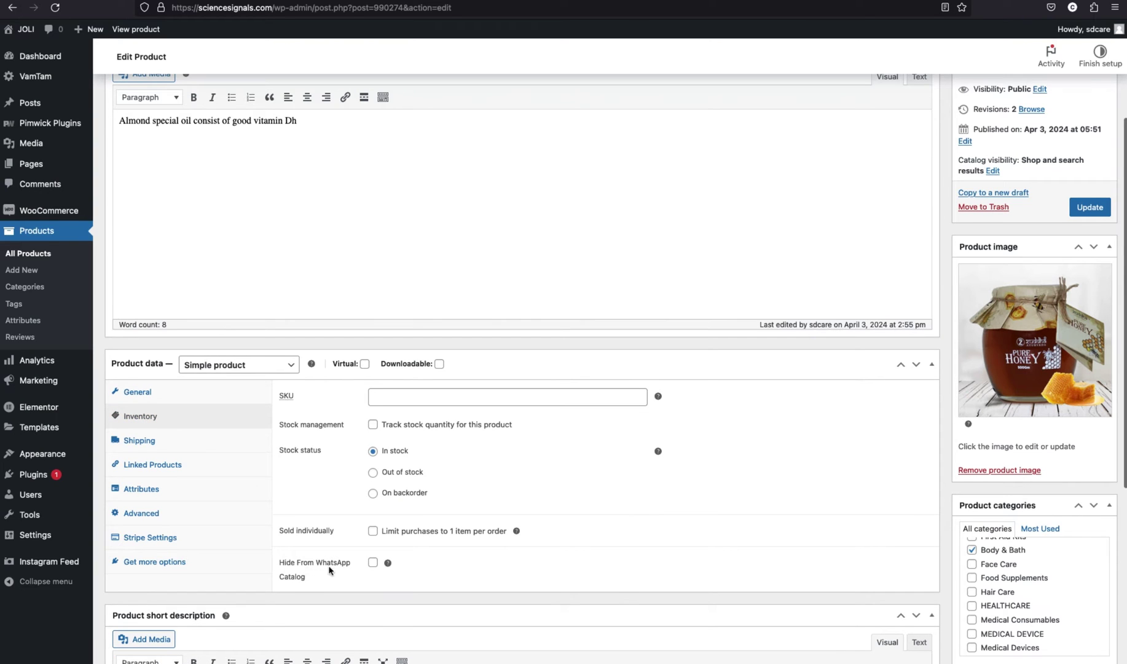
click(373, 563)
scroll(329, 497, down, 1)
scroll(343, 522, up, 10)
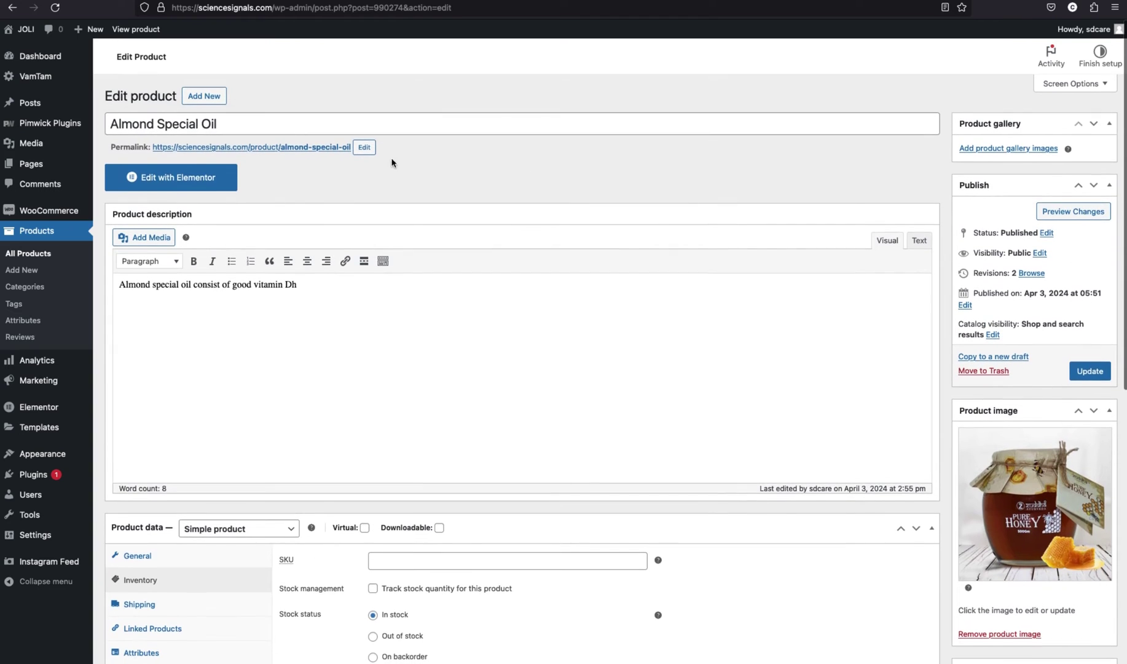
scroll(622, 452, down, 8)
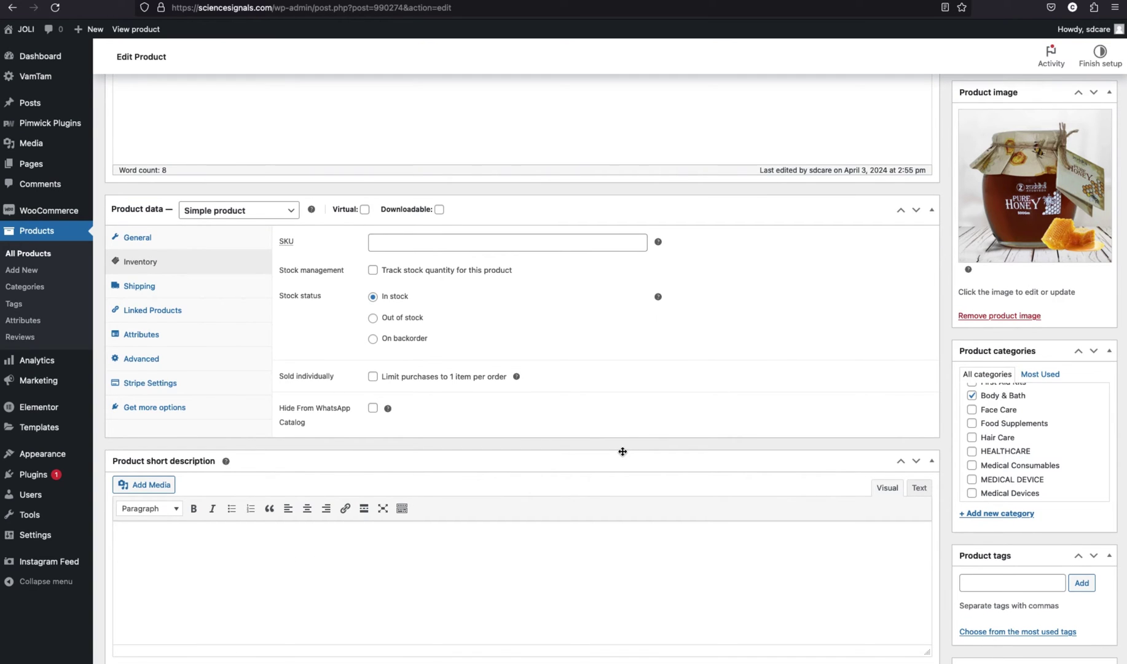
scroll(623, 451, up, 5)
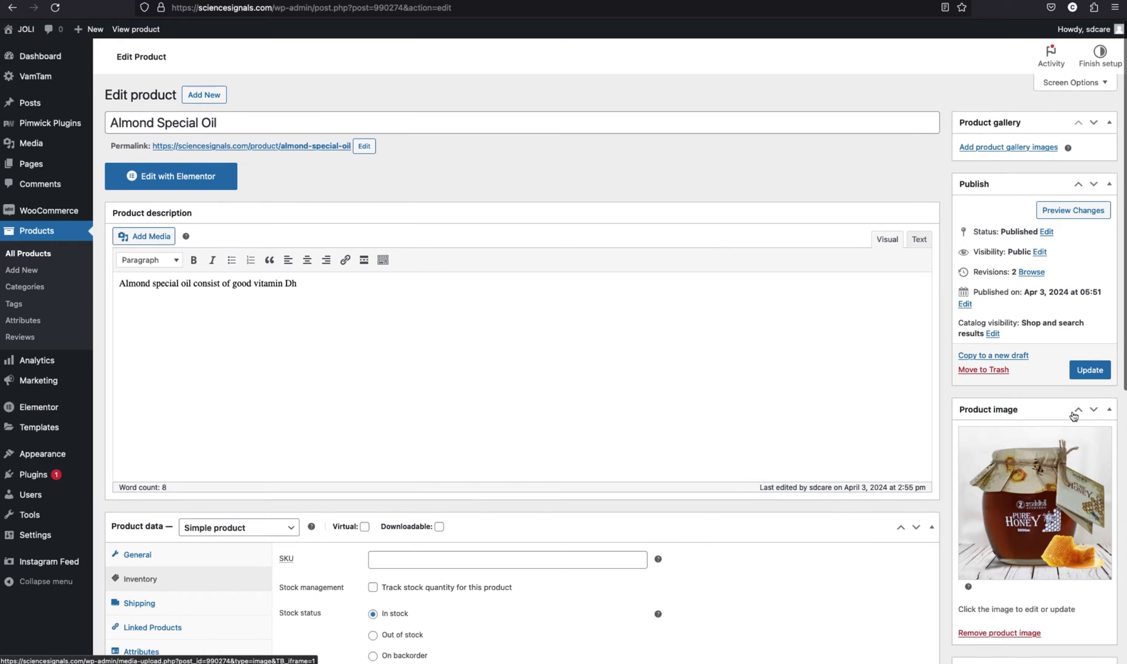
Step: Set the catalog visibility of Almond Special Oil to Hidden and return to the product list without updating the product
click(993, 334)
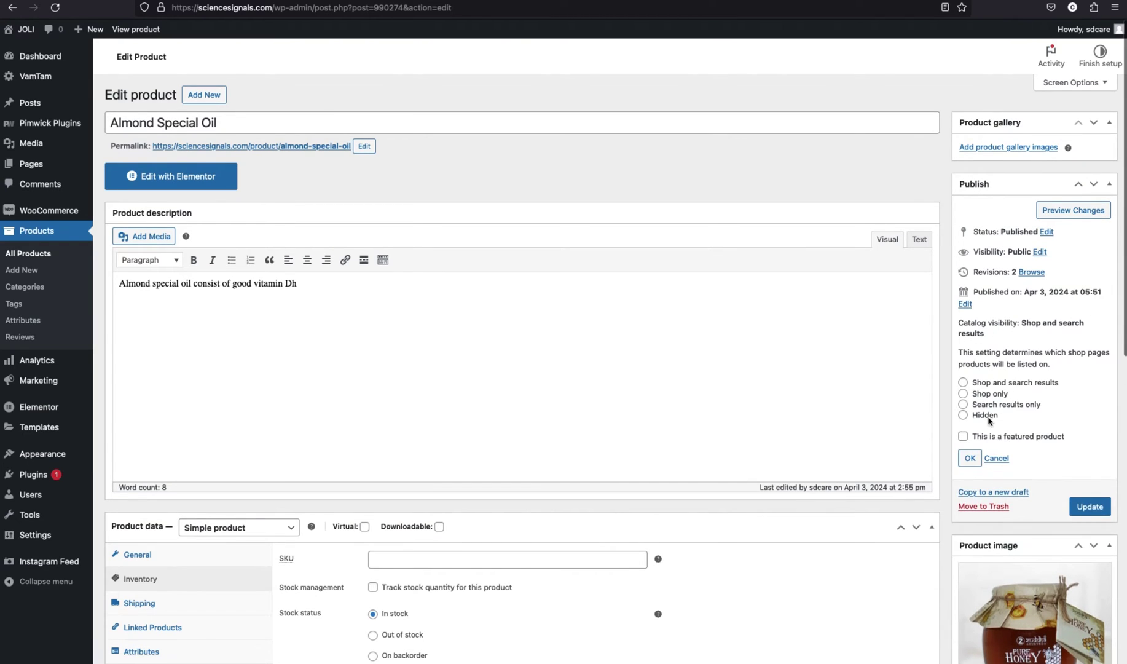
click(983, 416)
click(970, 458)
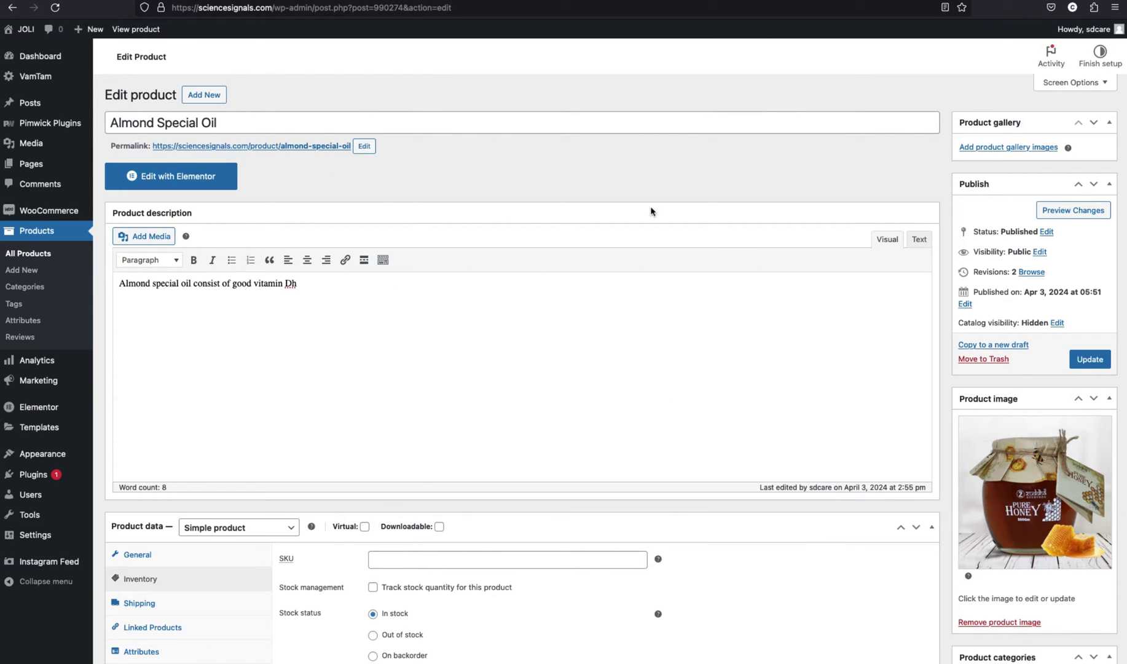
click(77, 258)
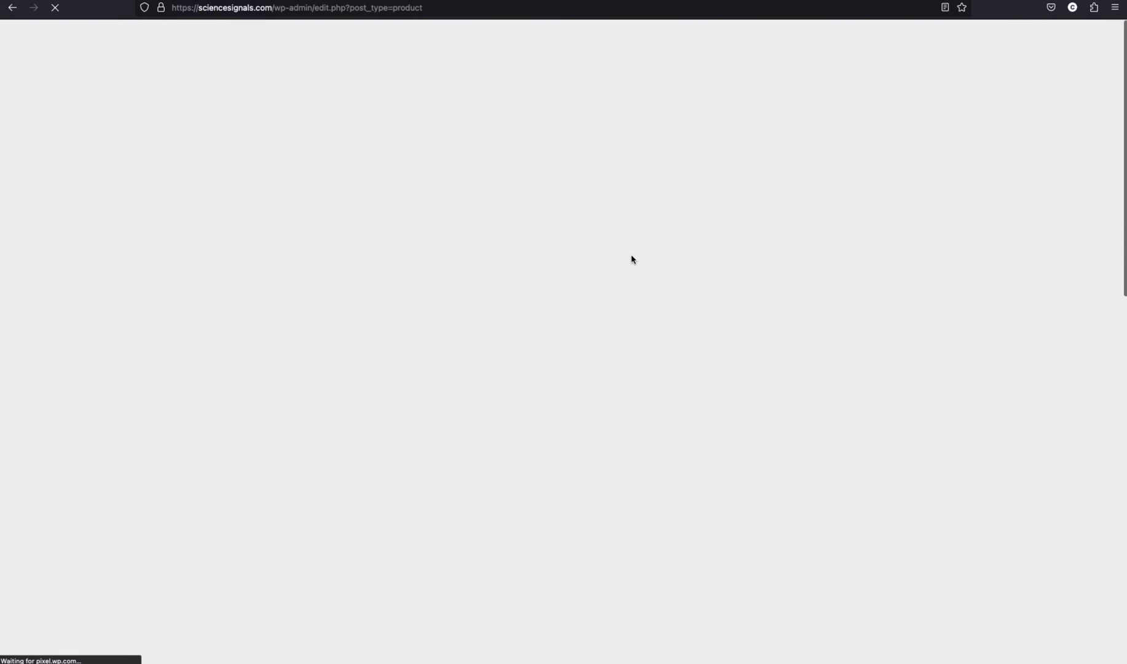
click(115, 207)
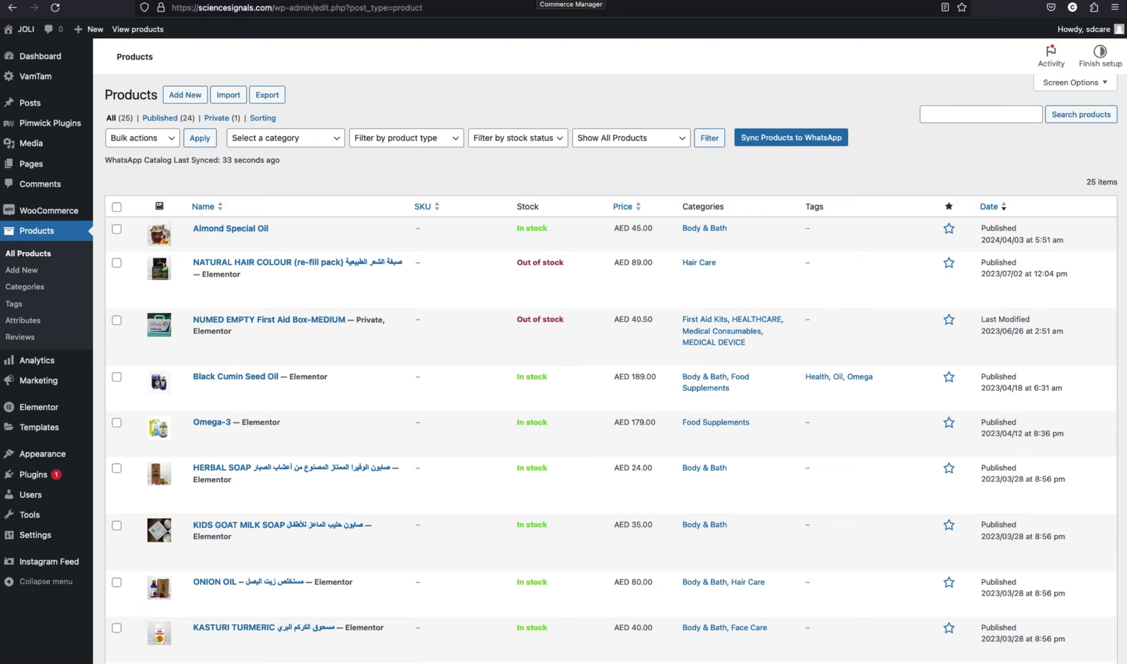
Step: Switch to Commerce Manager, dismiss the bulk editing notice and look through the synced items of JOLI_WhatsappCatalog
key(ctrl+Tab)
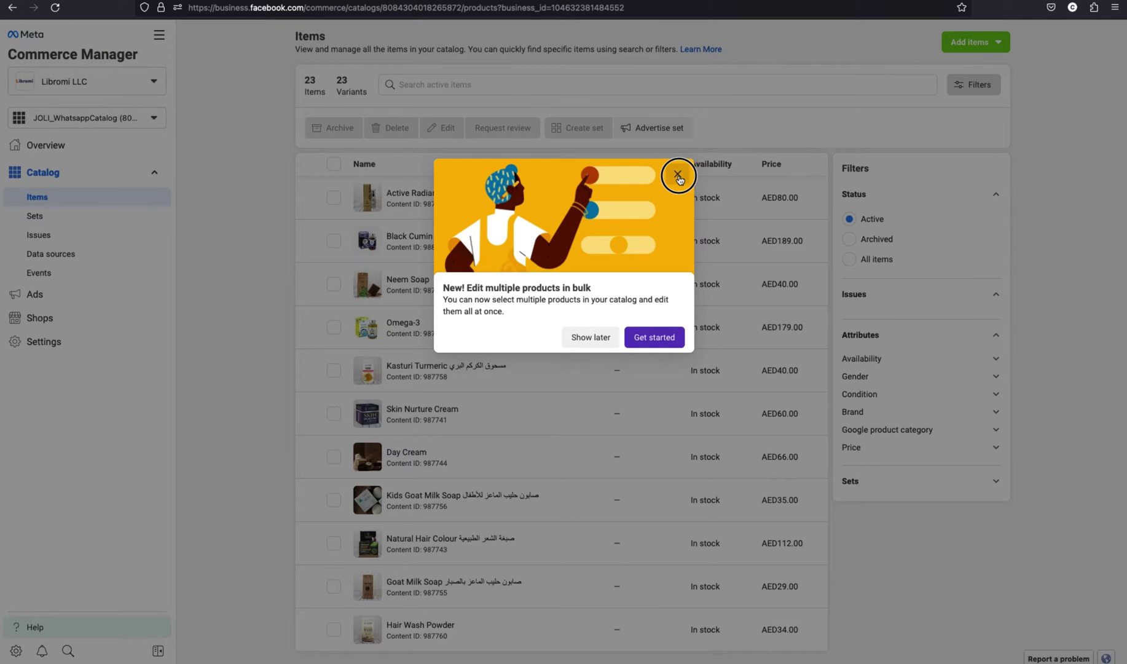
click(679, 176)
scroll(589, 379, down, 3)
scroll(514, 243, up, 3)
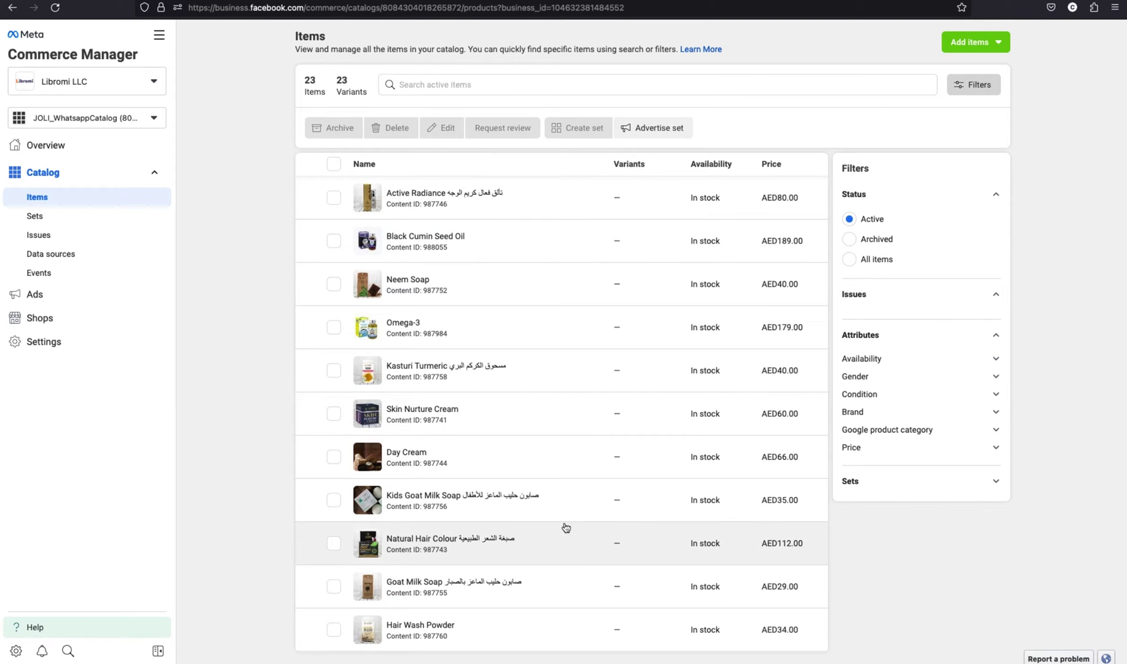
Step: From the Libromi panel's connected account summary, open the WhatsApp profile on Facebook and go to the account's catalog connection page
key(ctrl+Tab)
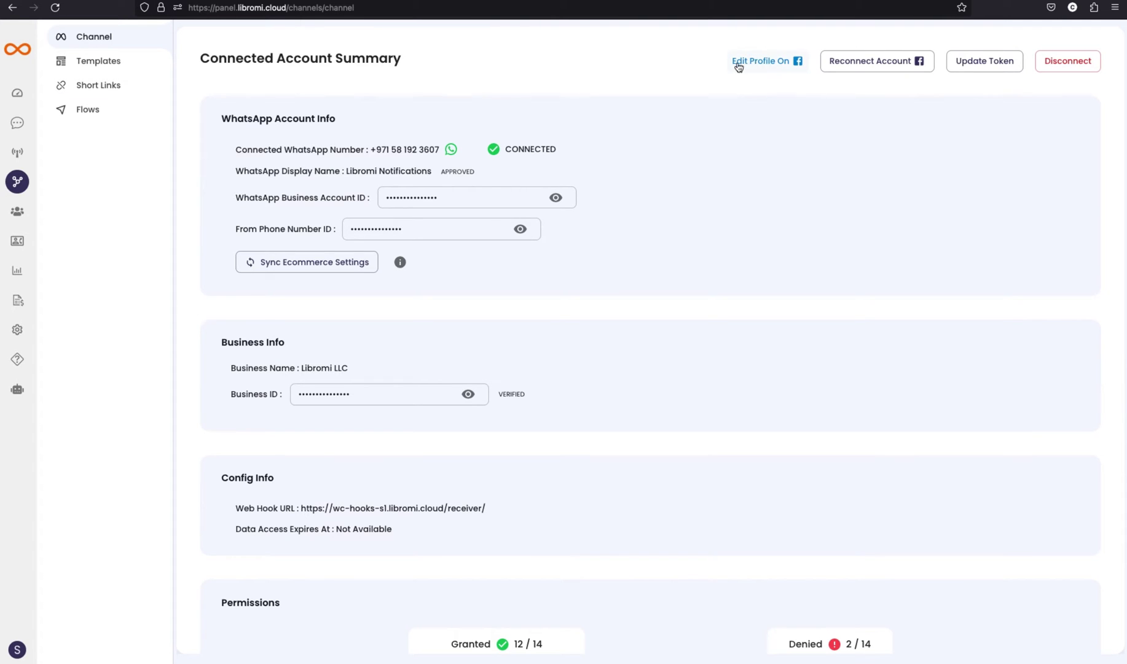
click(773, 65)
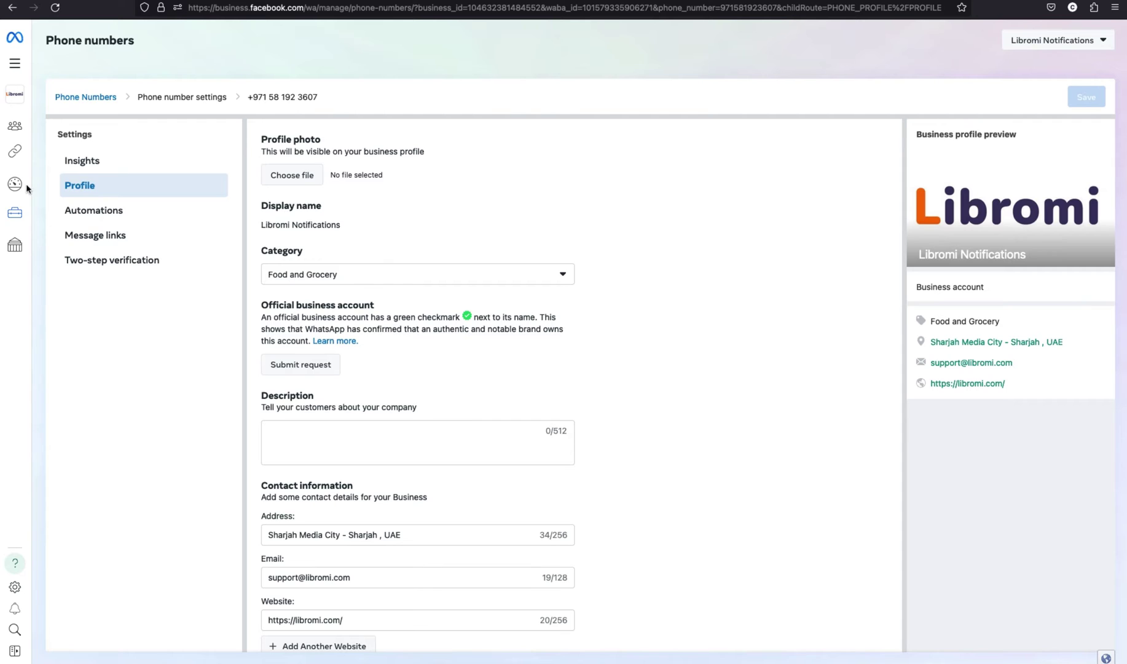
mouse_move(32, 187)
click(39, 316)
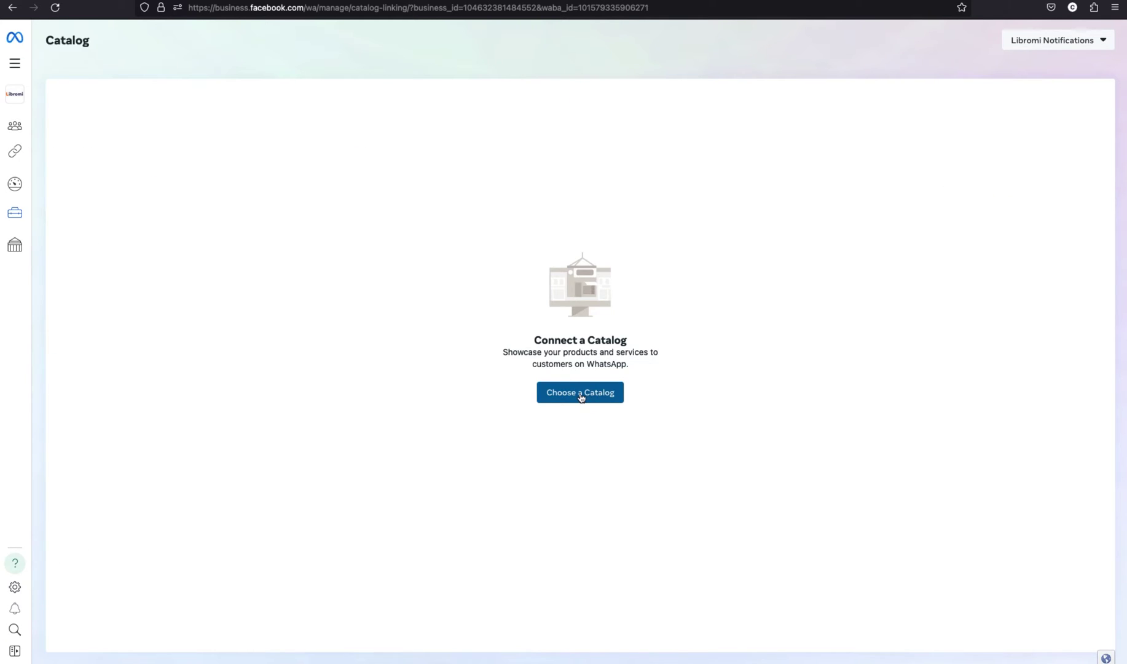
Step: Connect JOLI_WhatsappCatalog to the WhatsApp account, and sync the ecommerce settings from the Libromi panel's connected account summary
click(602, 399)
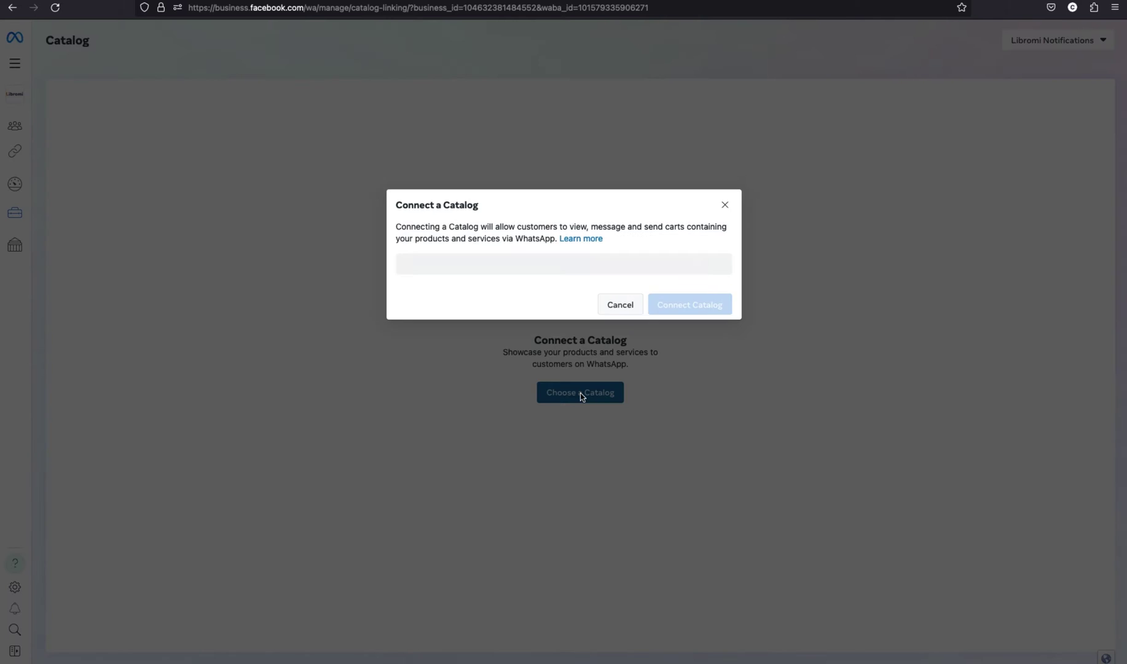
click(534, 266)
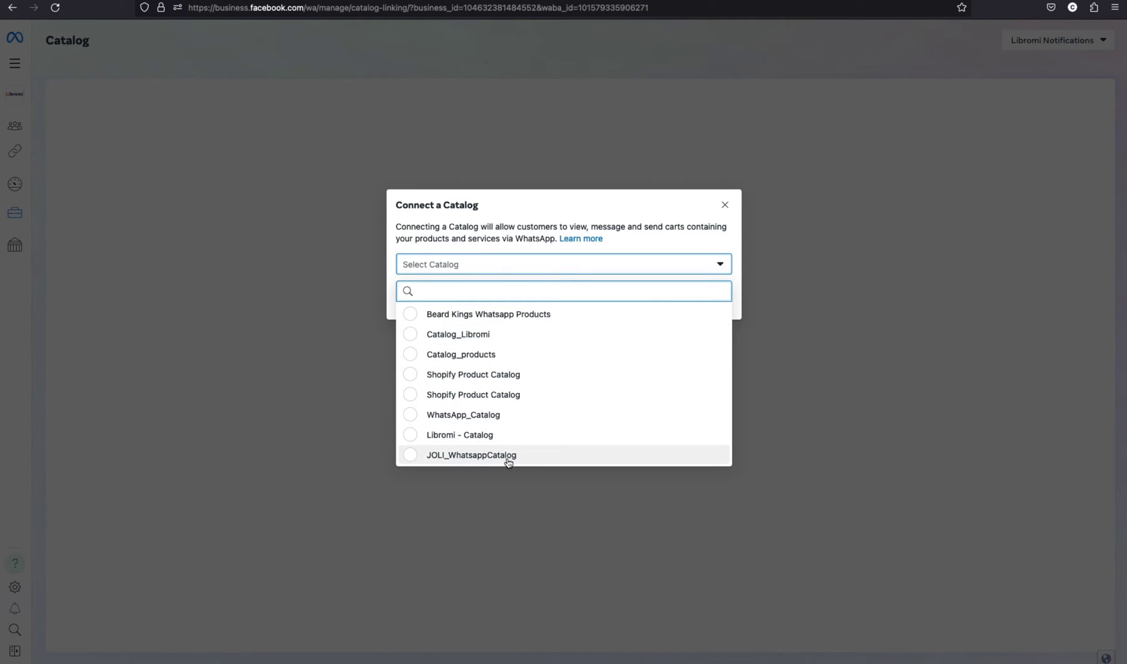
click(529, 458)
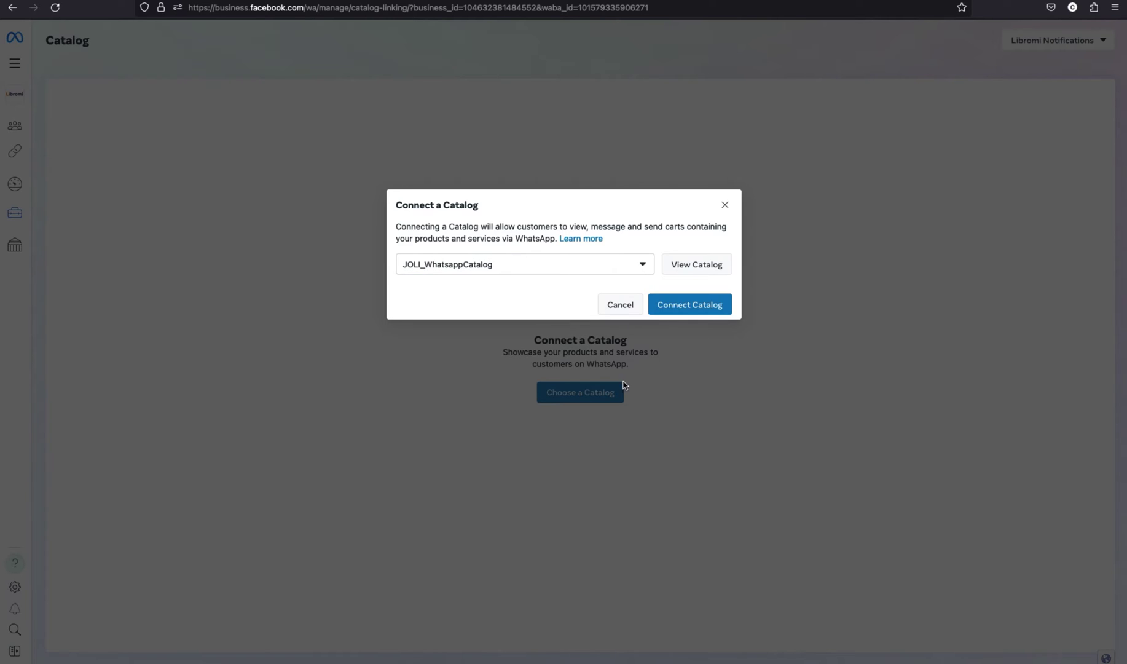
click(684, 308)
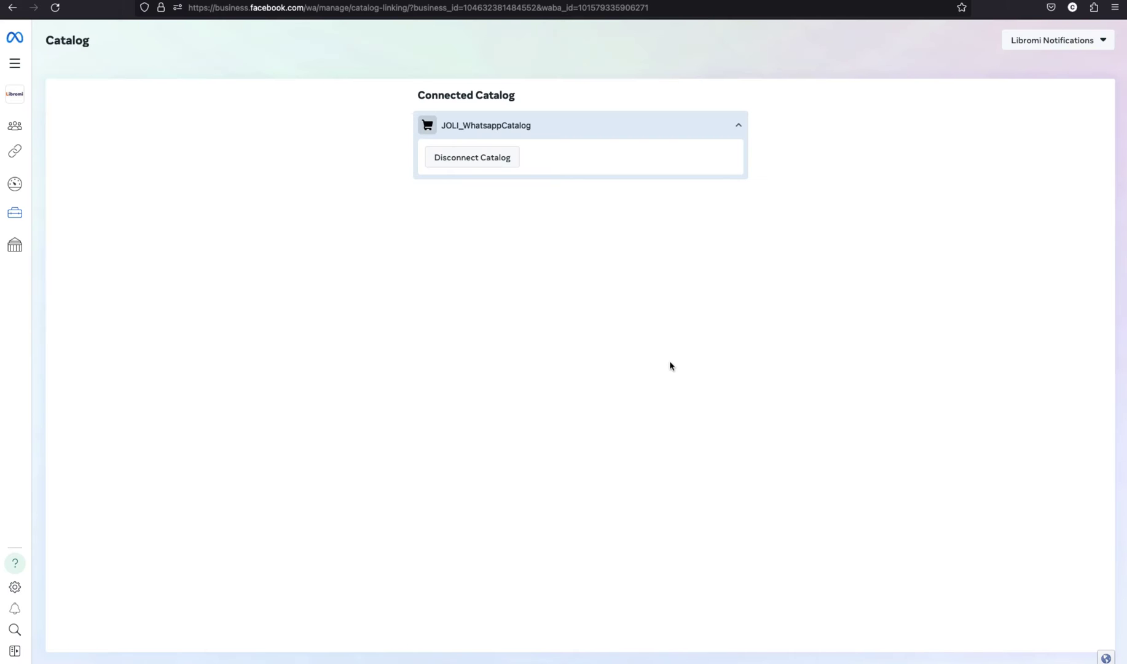
click(146, 2)
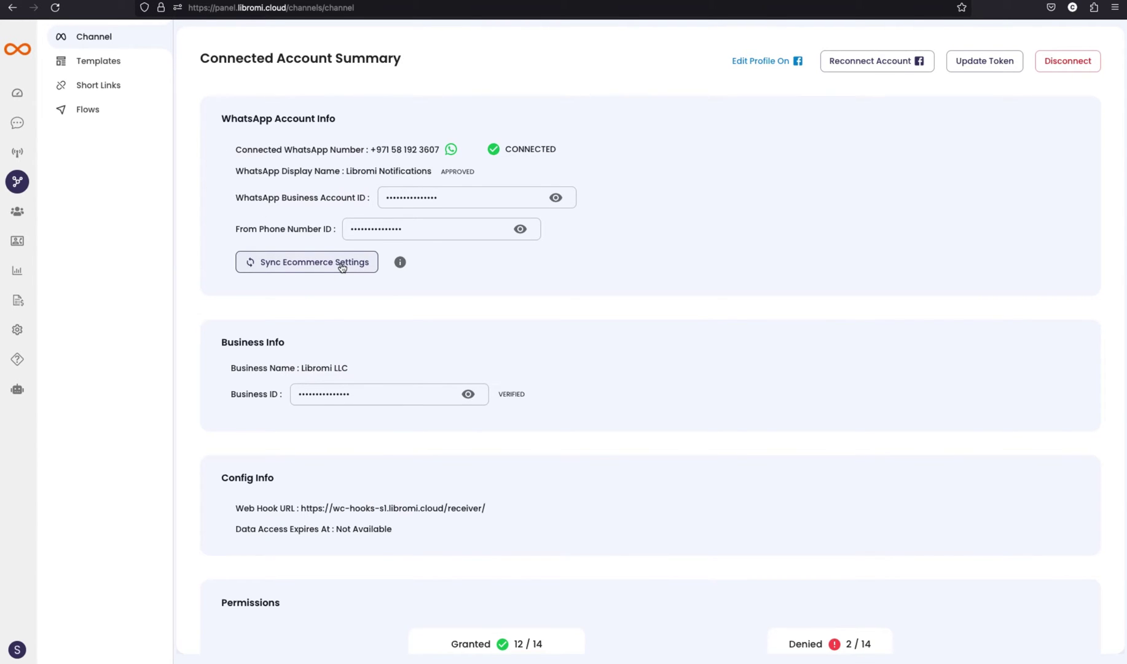
click(343, 267)
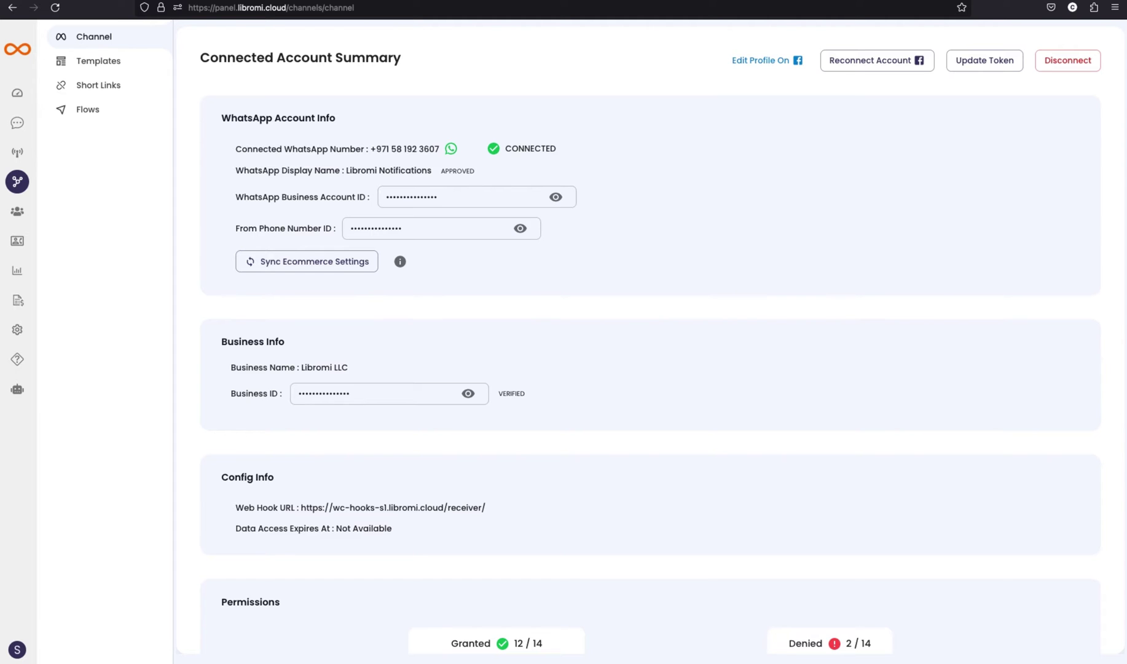
Step: Switch to Commerce Manager and check the Neem Soap item's issues for WhatsApp
key(ctrl+Tab)
click(472, 320)
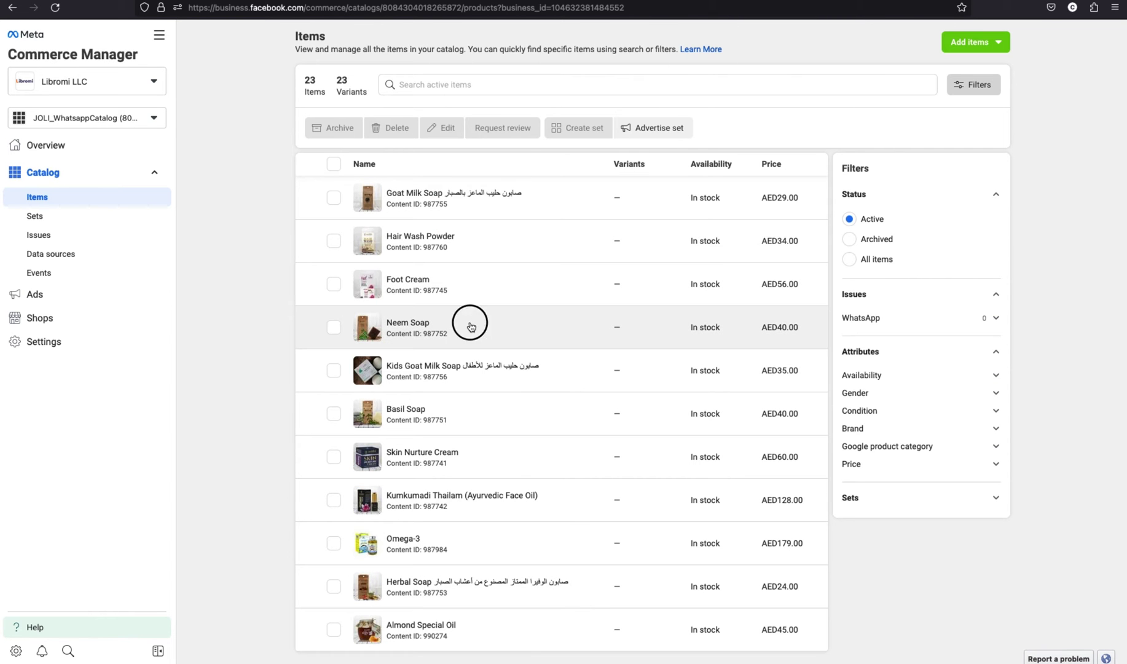
click(651, 367)
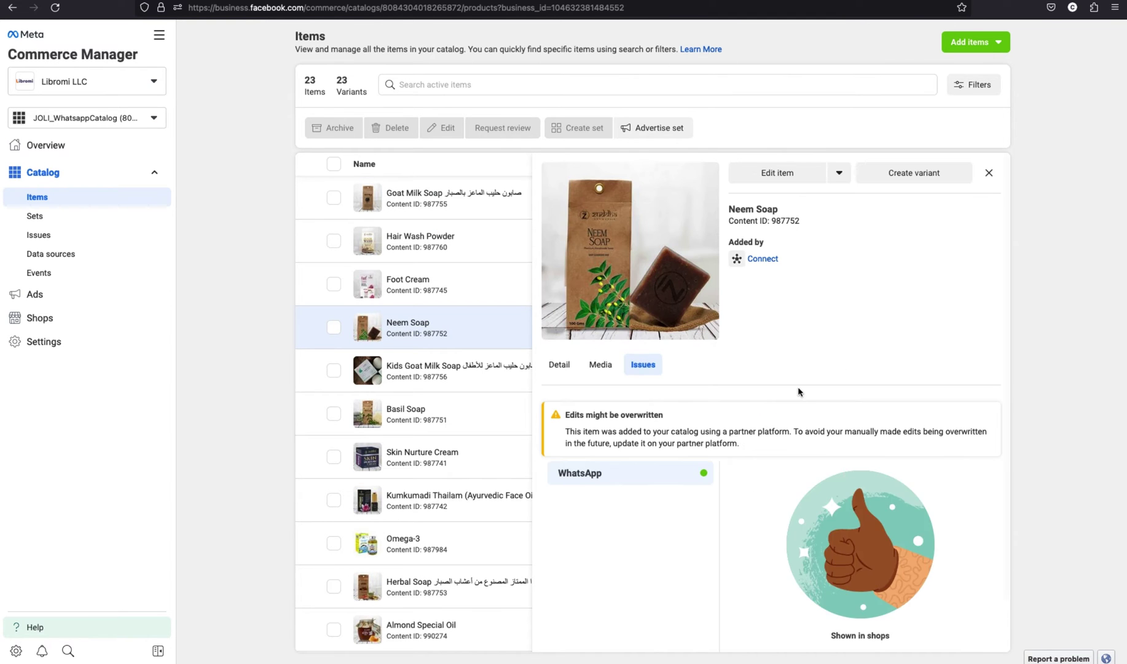
scroll(796, 486, down, 1)
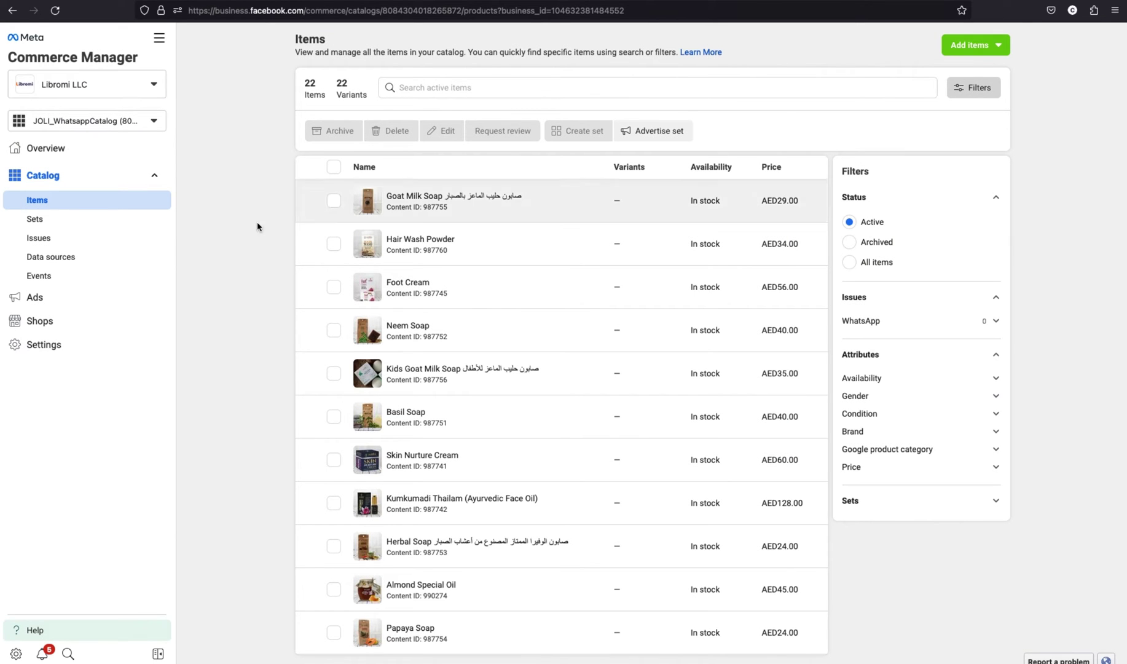
Step: Start a filter-based product set with the rule Custom label 0 is any of "body &amp; bath"
click(93, 224)
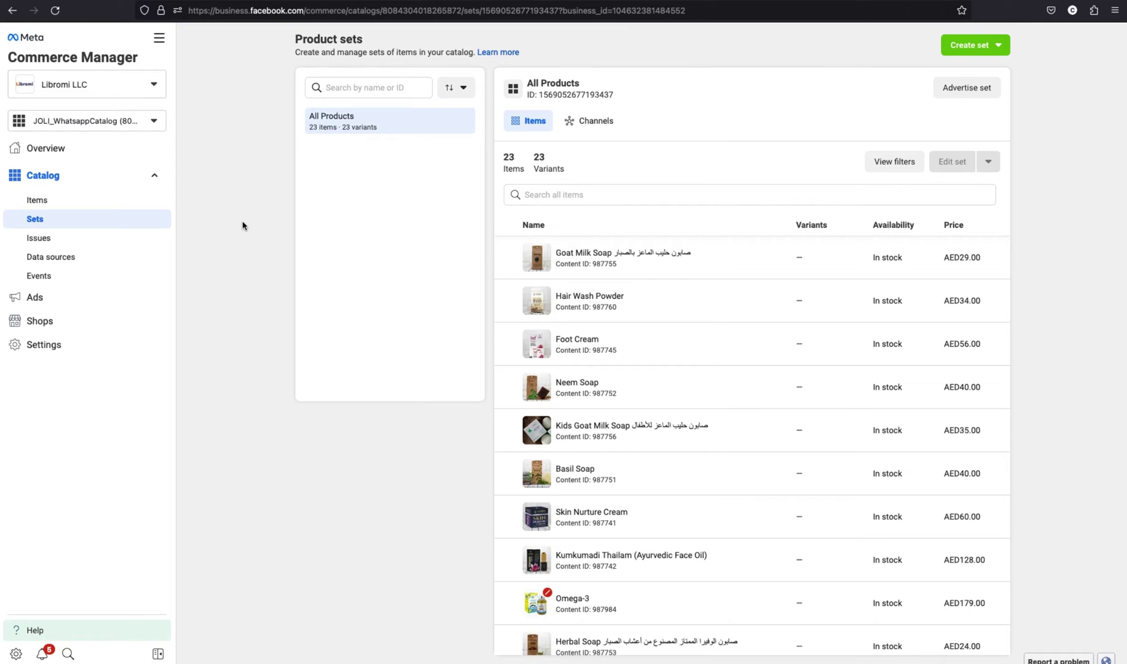
click(998, 50)
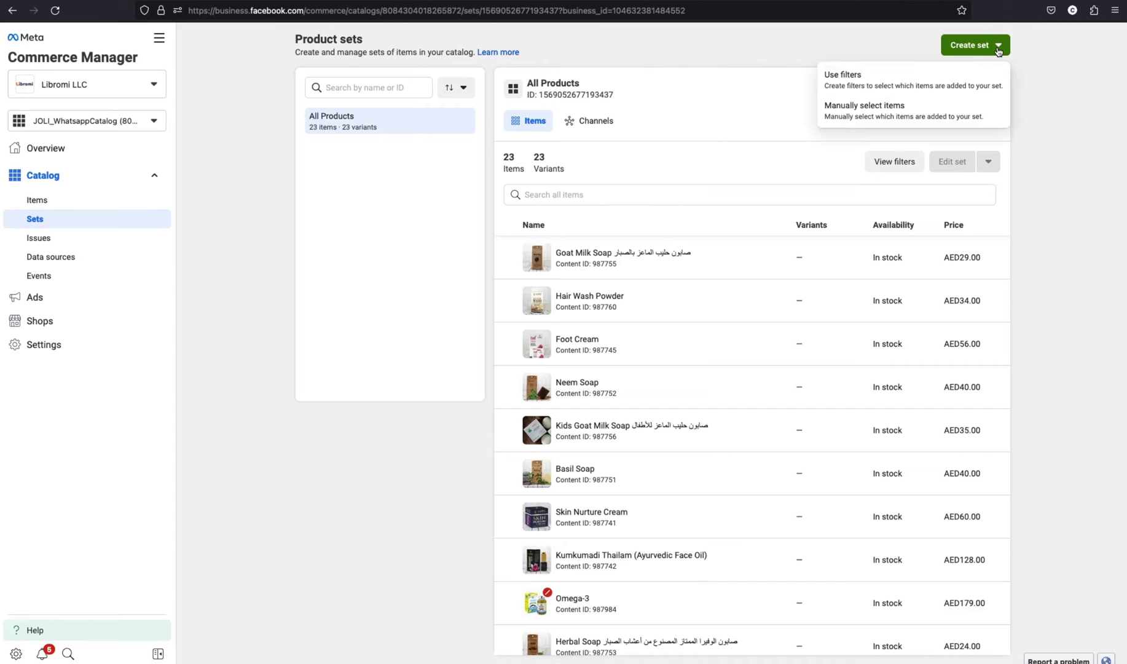
click(889, 86)
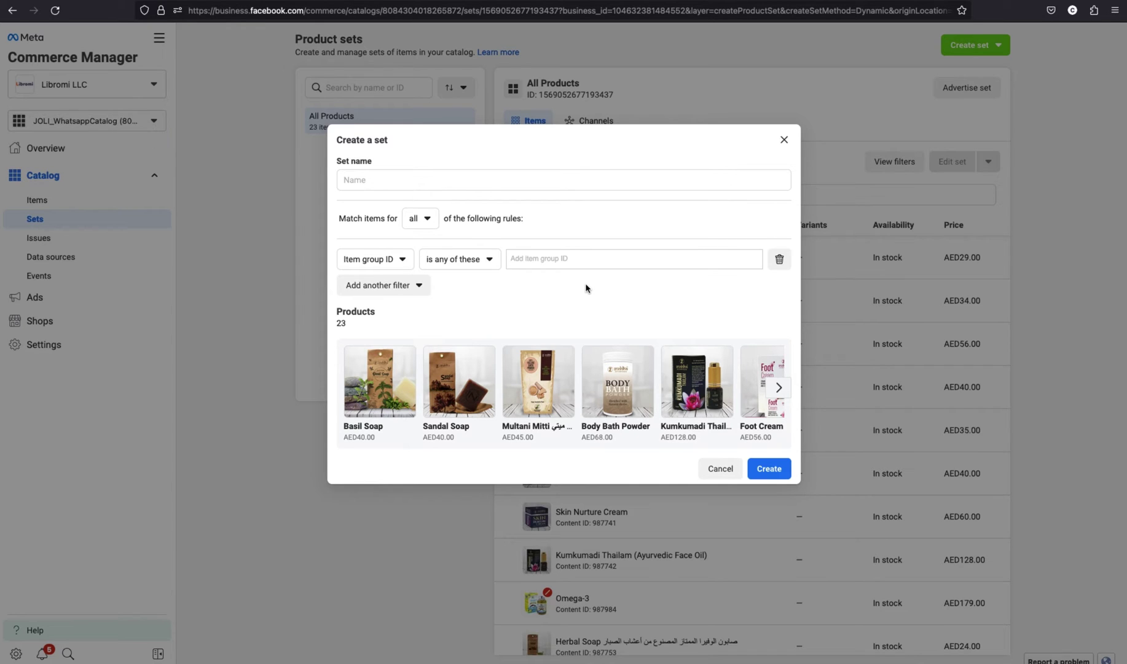
click(389, 261)
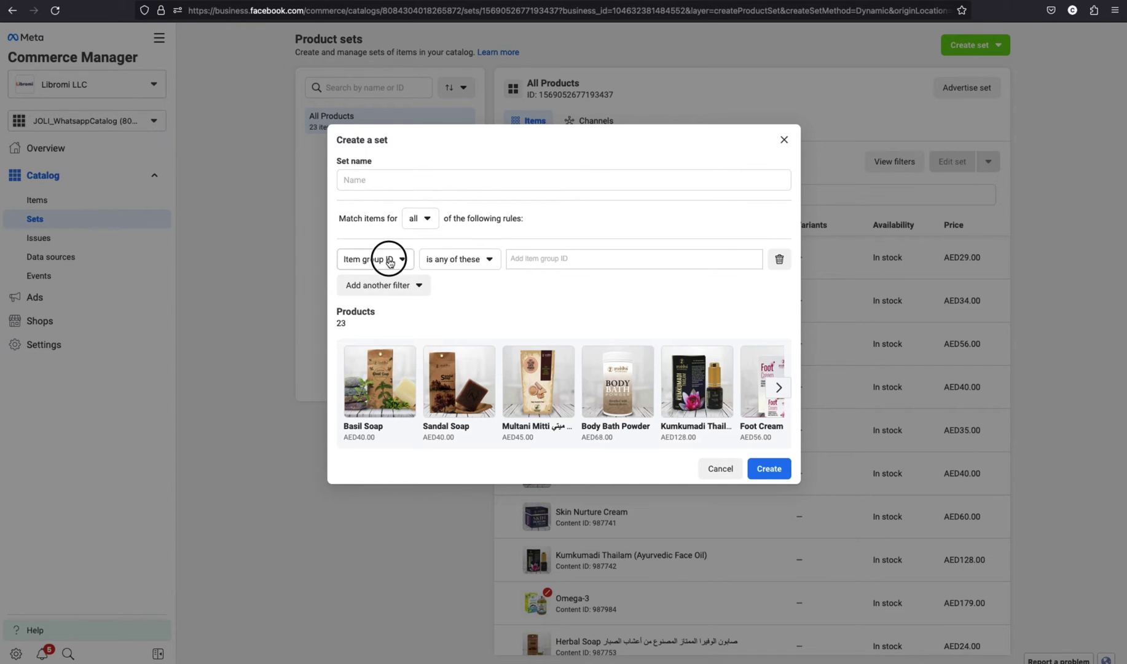
scroll(406, 369, down, 8)
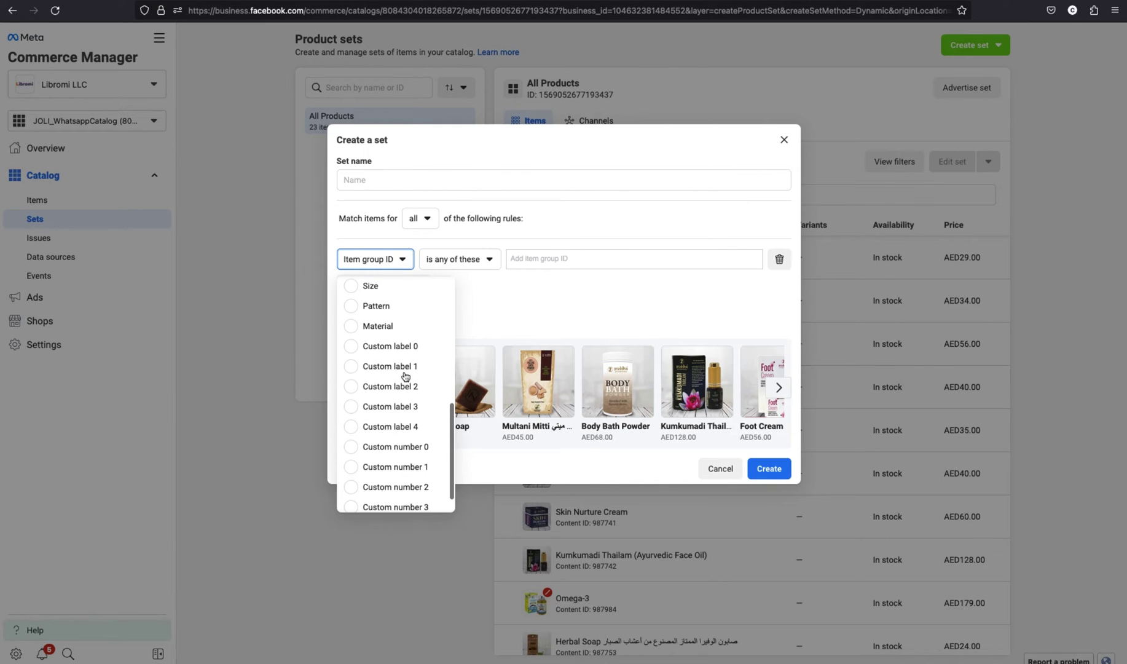
double_click(399, 349)
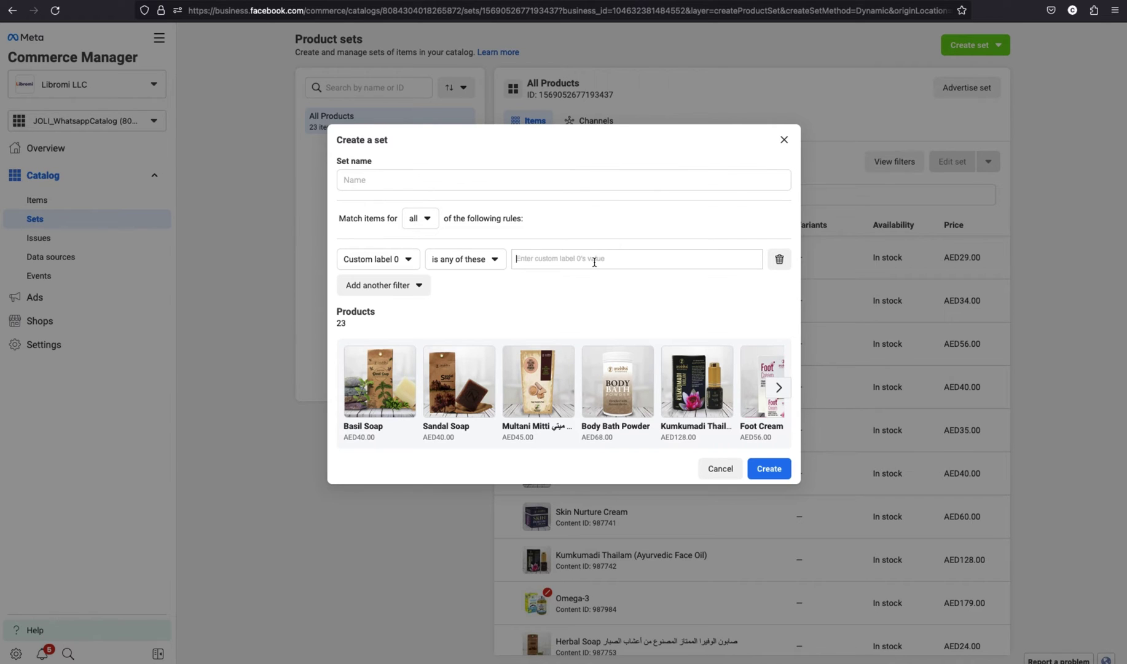
text(body)
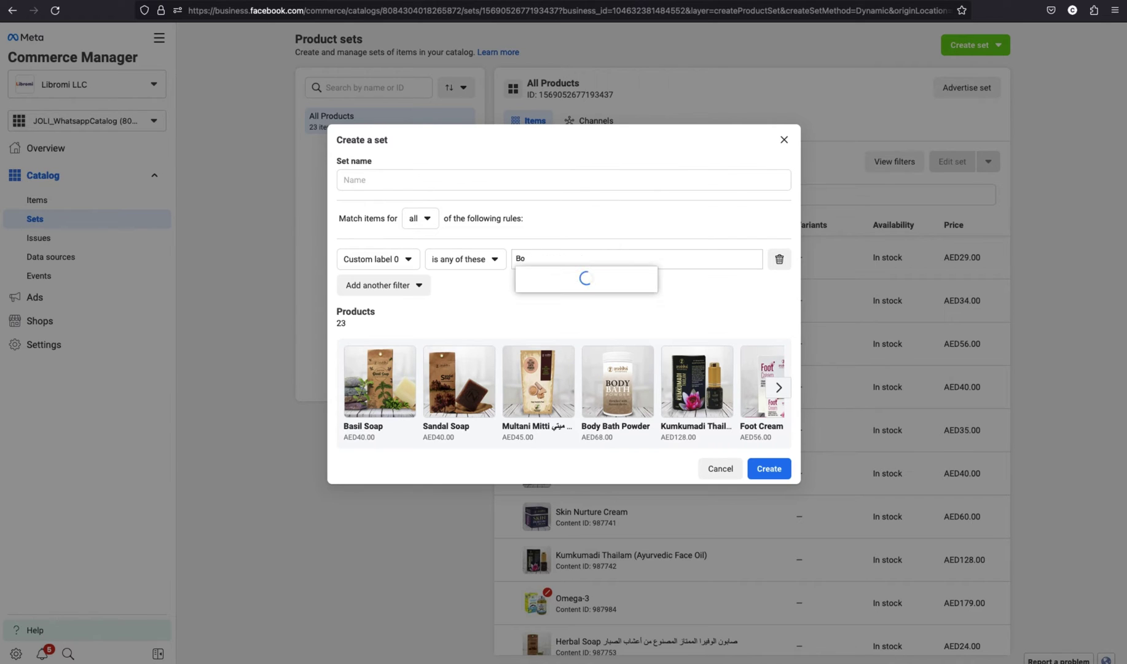
click(593, 275)
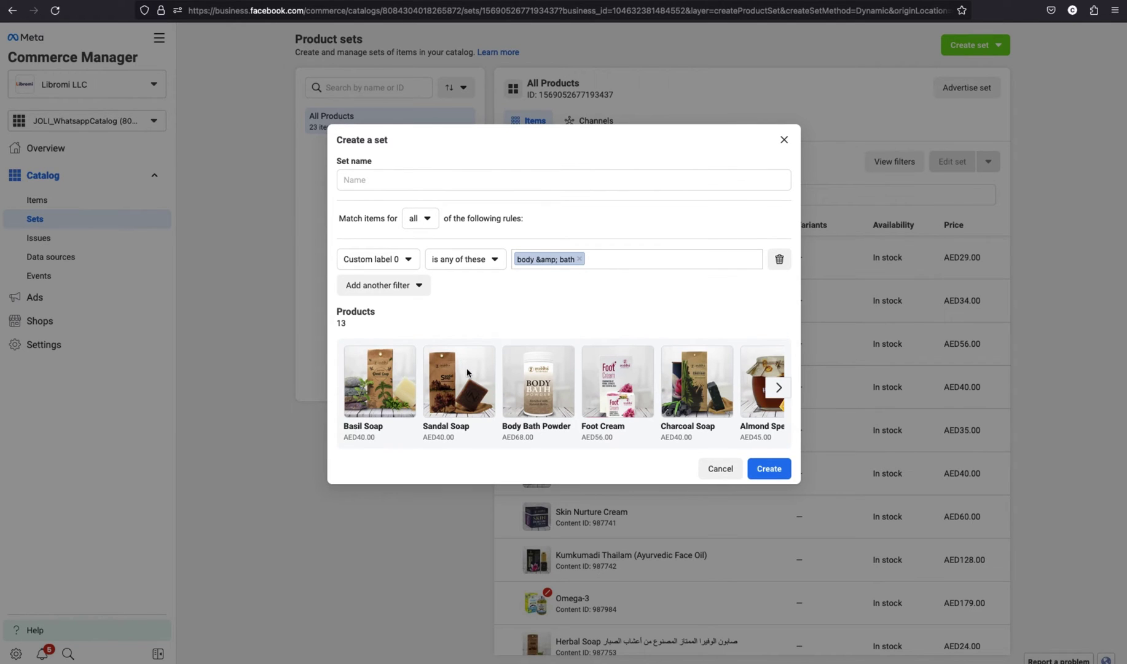
Step: Name the filtered product set Body & Bath and create it
click(541, 180)
text(Bod)
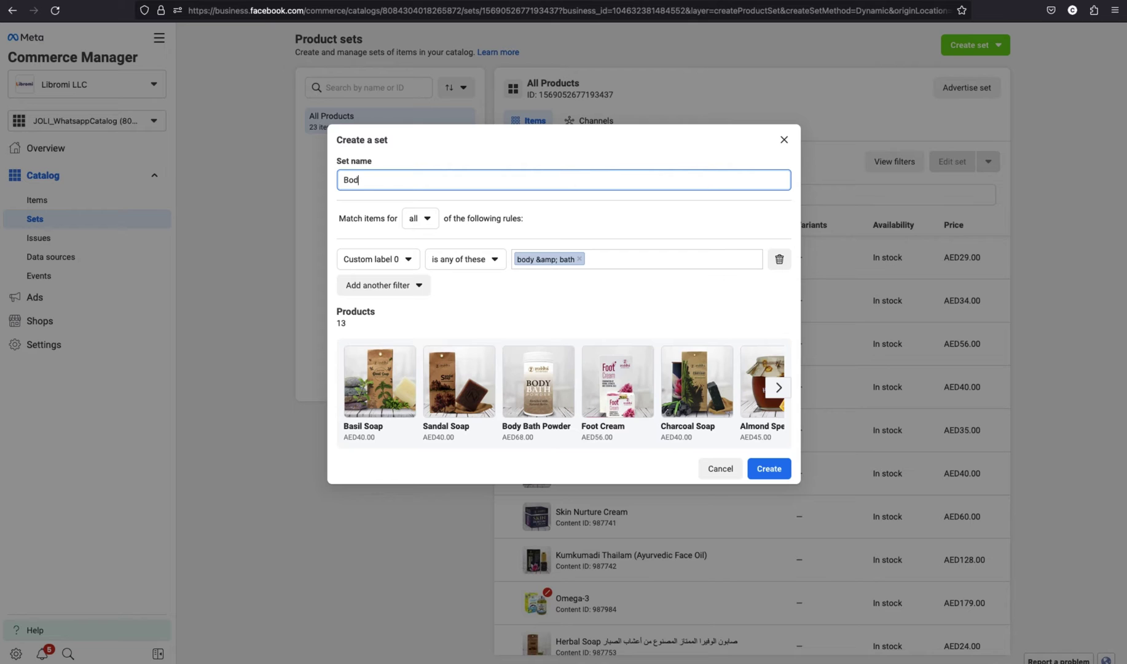
text(ath)
key(Return)
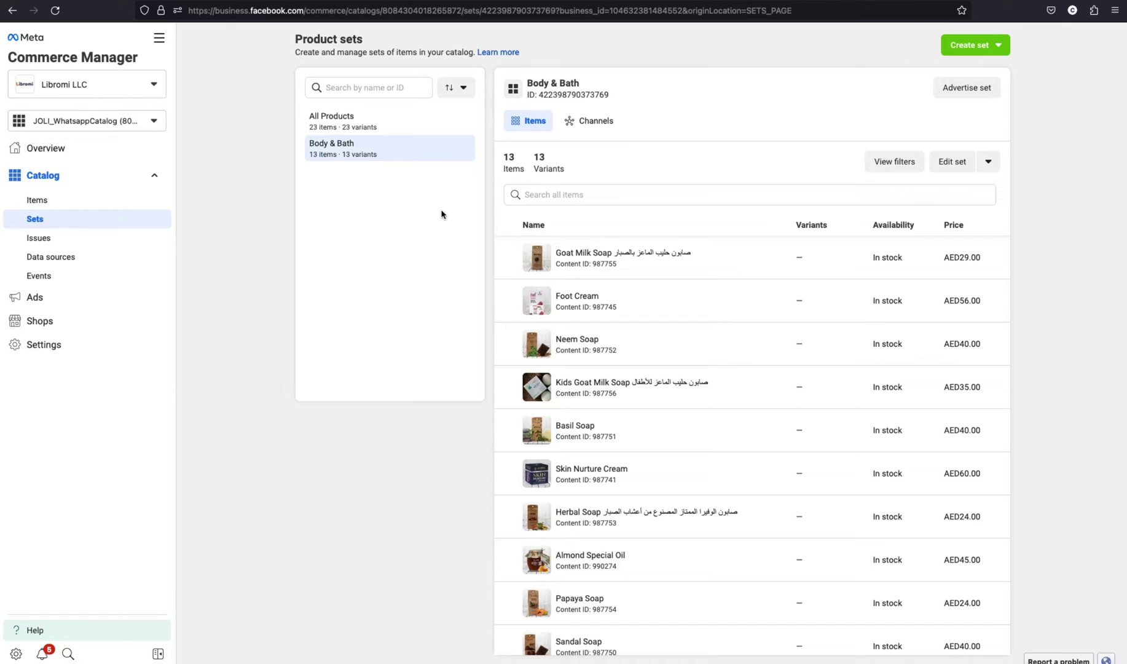
Step: Create a manual set Hair Care containing Multani Mitti, Natural Hair Colour, Body Bath Powder, Onion Oil, Kasturi Turmeric and Day Cream
click(970, 45)
click(906, 120)
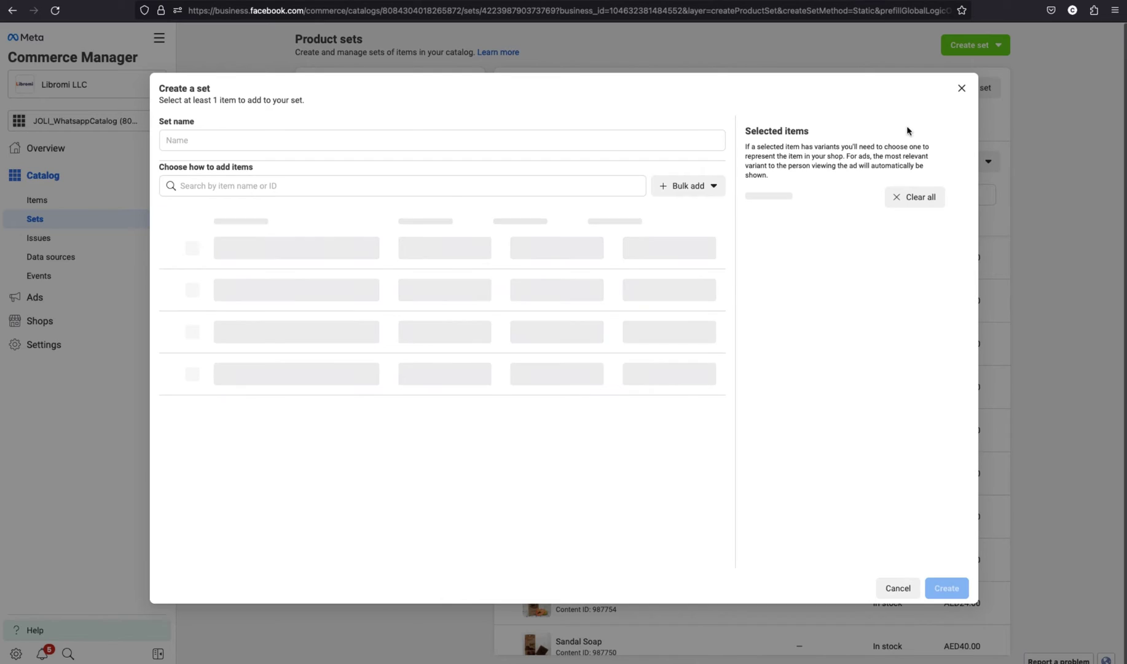
text(Hair Care)
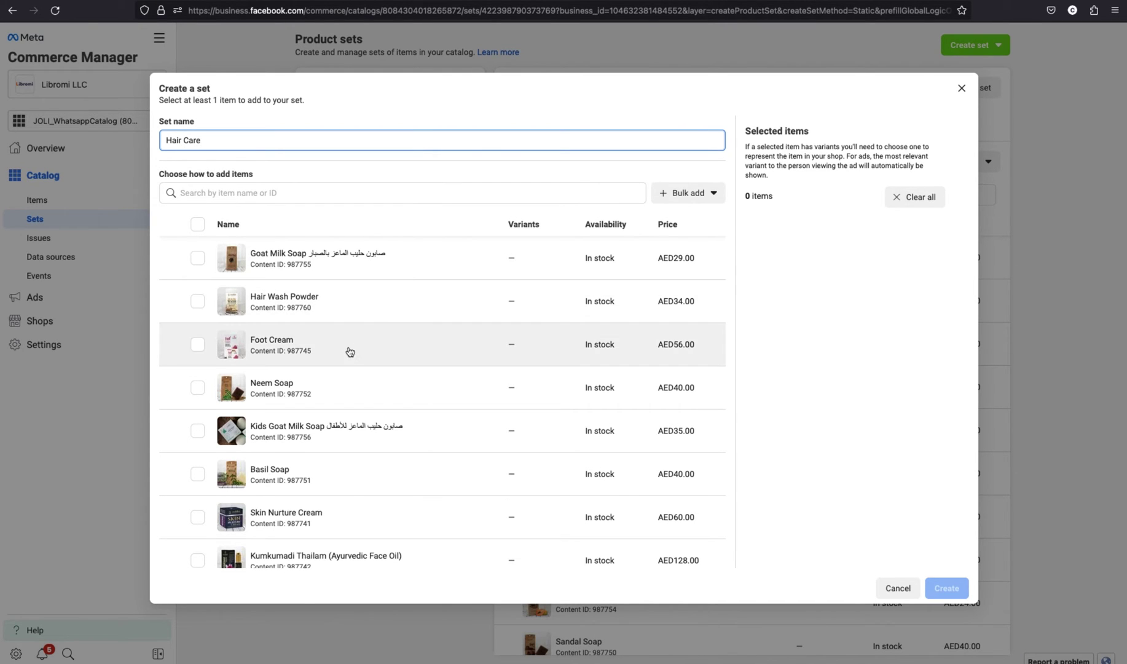
scroll(349, 352, down, 5)
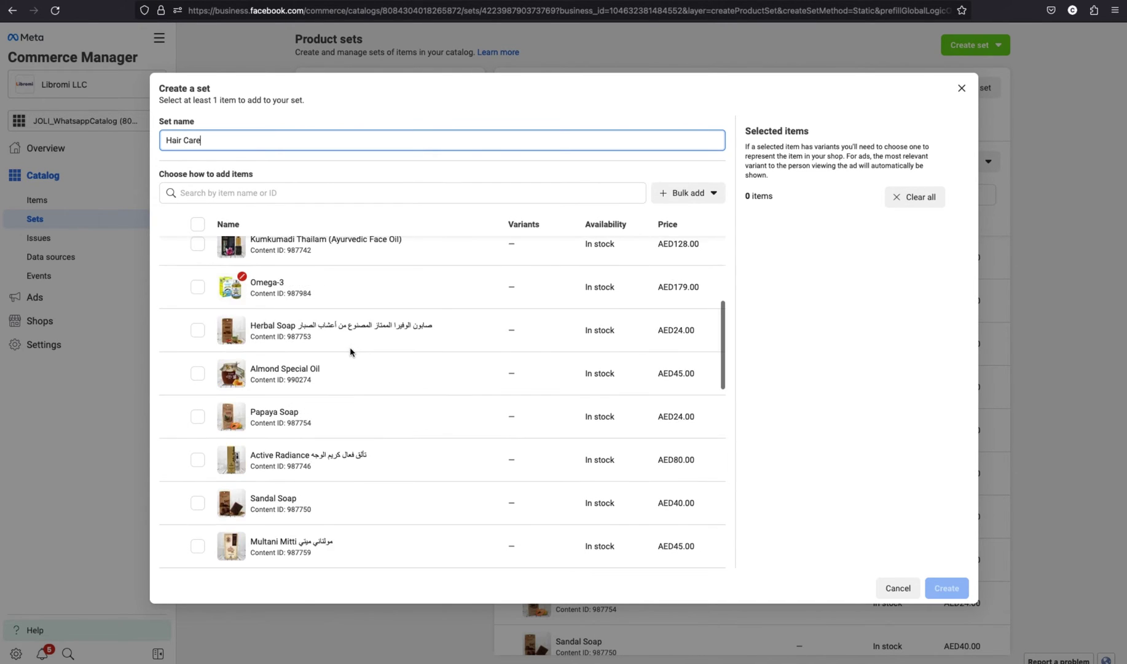
scroll(357, 368, down, 5)
scroll(365, 394, up, 2)
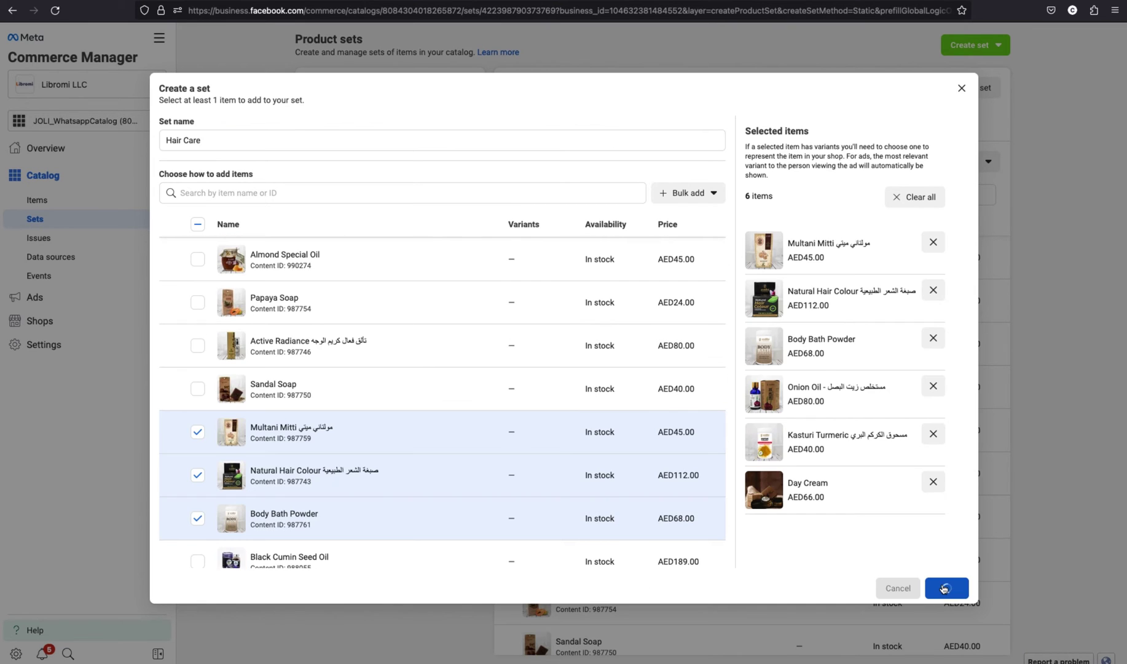
click(950, 588)
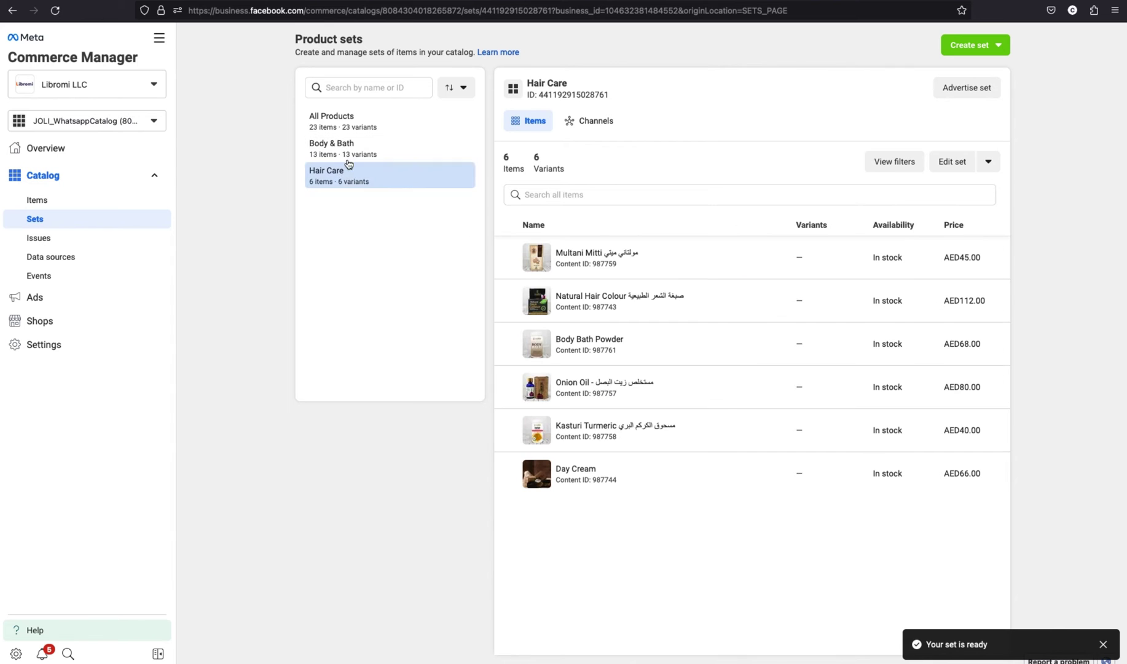
Step: Switch to the Libromi chatbot's e-commerce page, sync the catalog data and show the products of the Body & Bath set
click(287, 1)
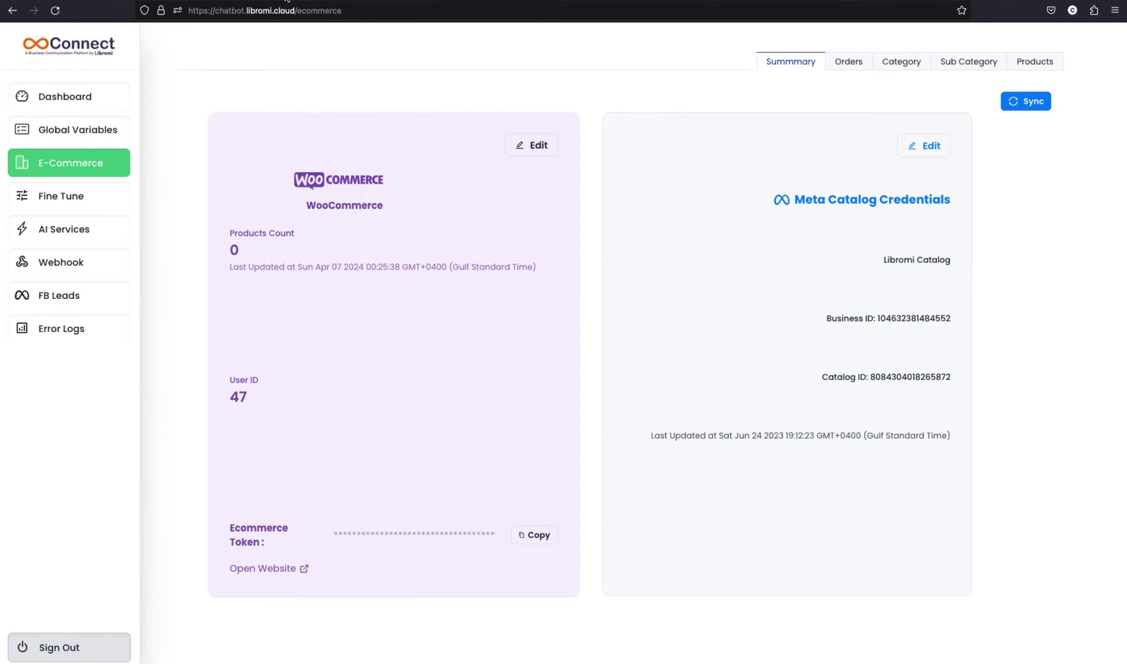
click(1018, 108)
click(1039, 63)
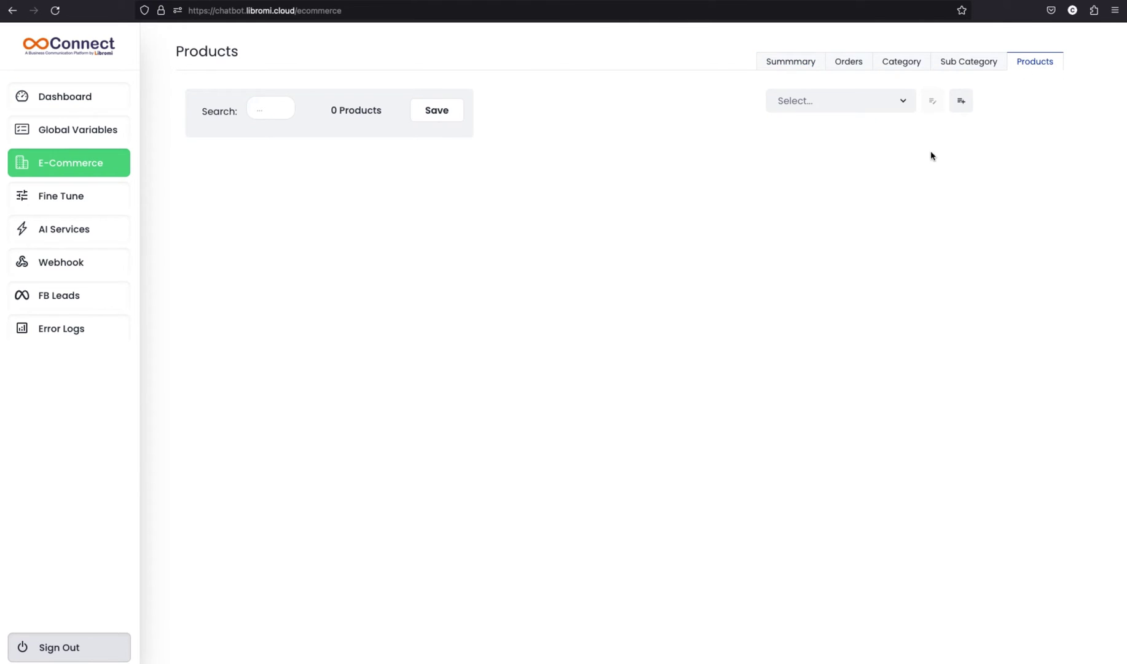
click(822, 109)
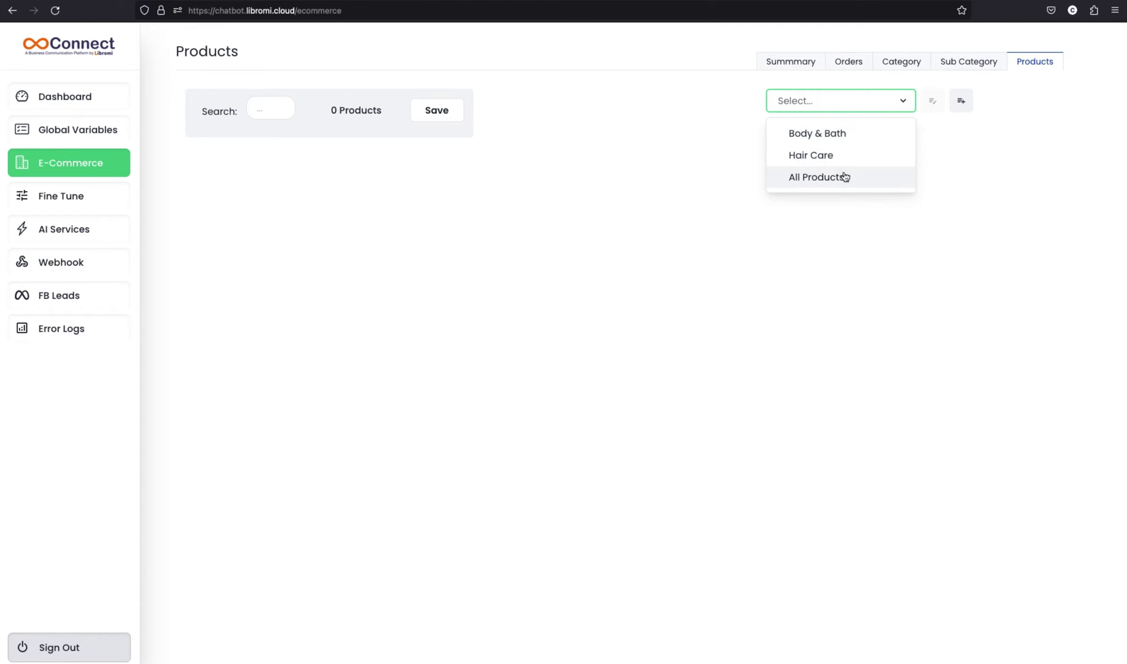
click(821, 133)
click(891, 101)
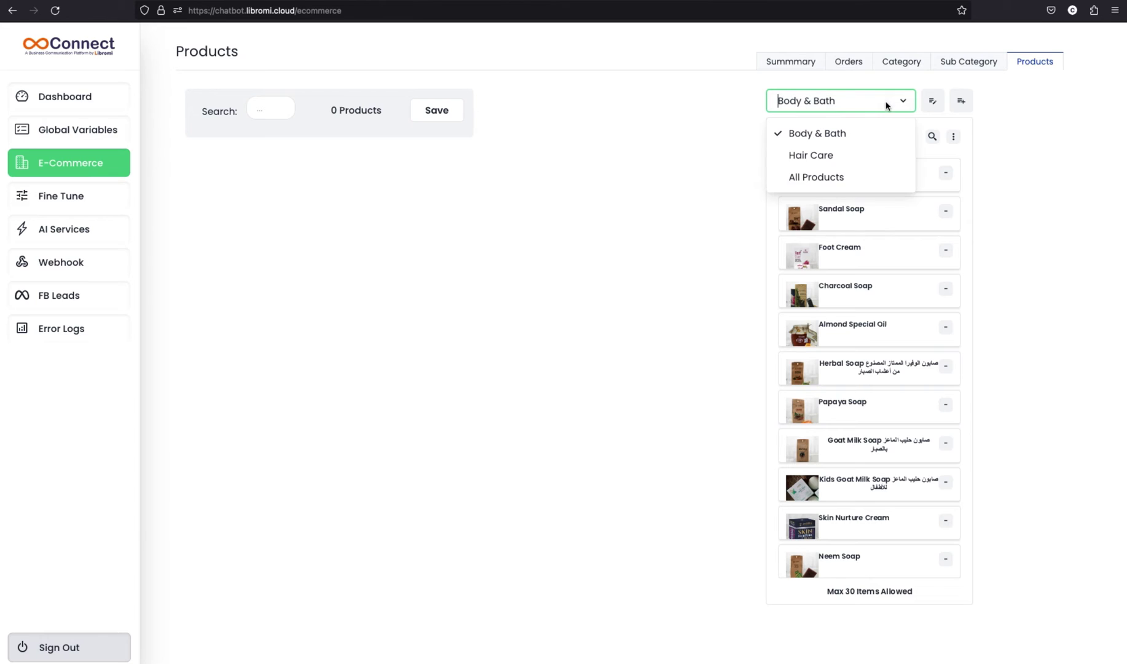
click(1020, 133)
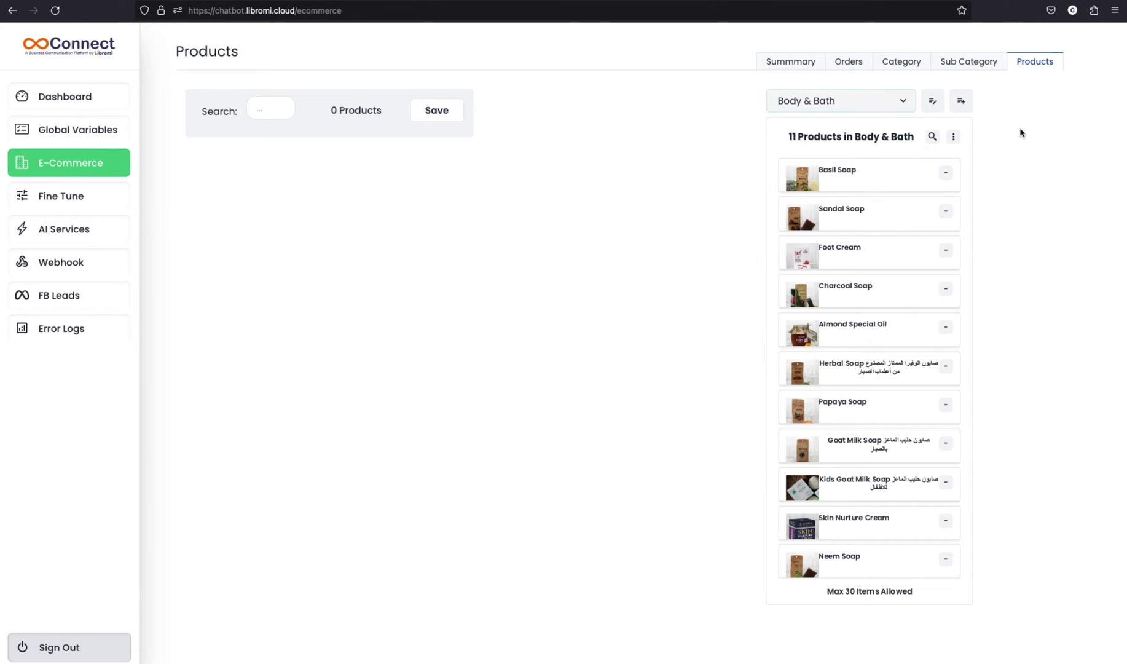
Step: Create a category list named Default List in the e-commerce category settings
click(903, 62)
click(335, 100)
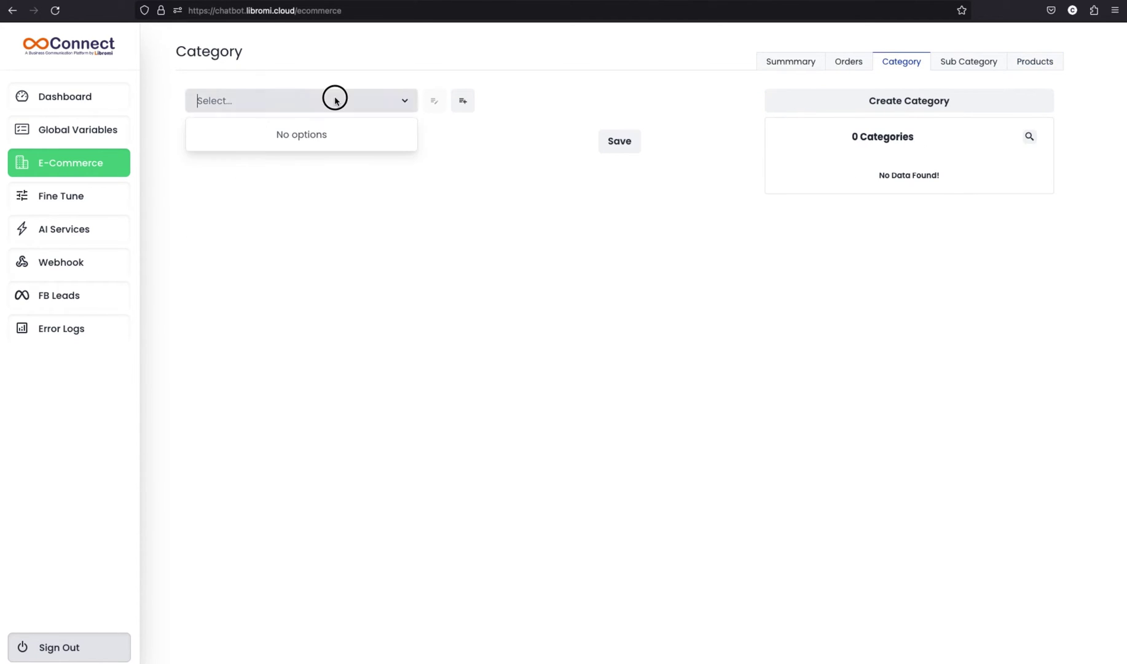
click(463, 100)
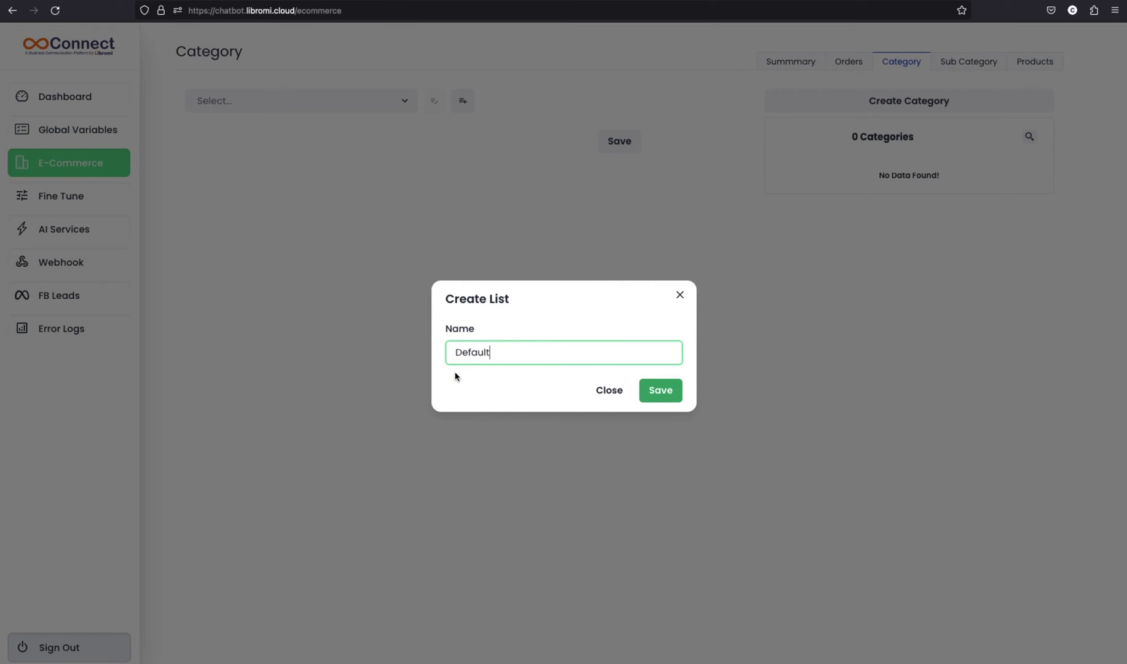
text(Default)
click(904, 280)
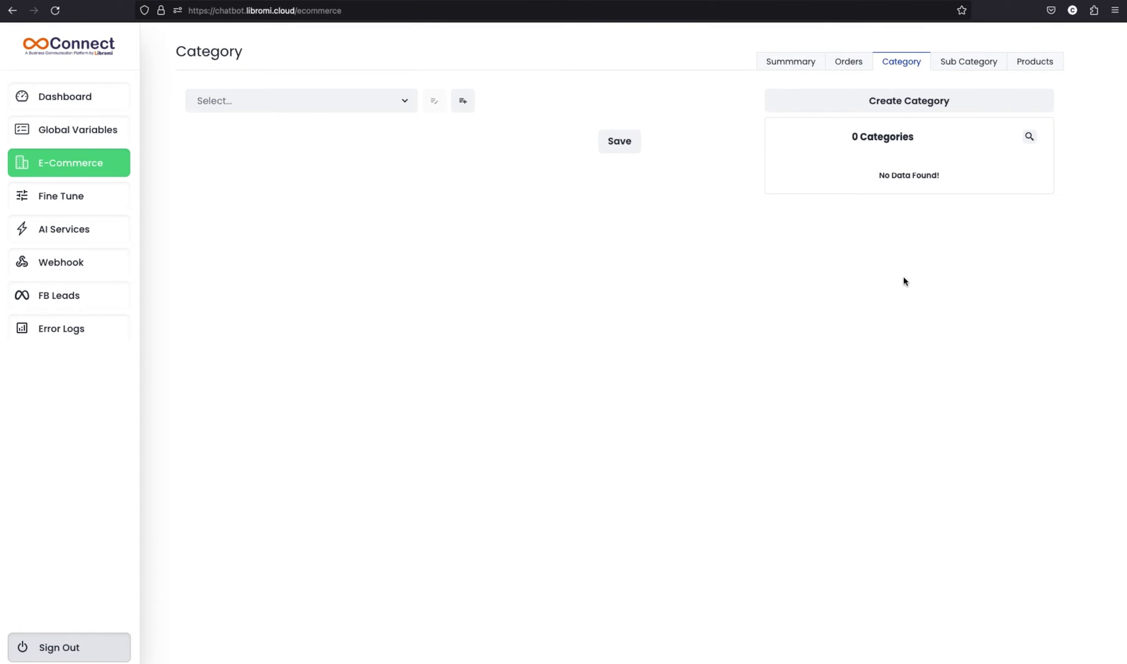
Step: Create a category named Wellness Products
click(900, 101)
text(Well)
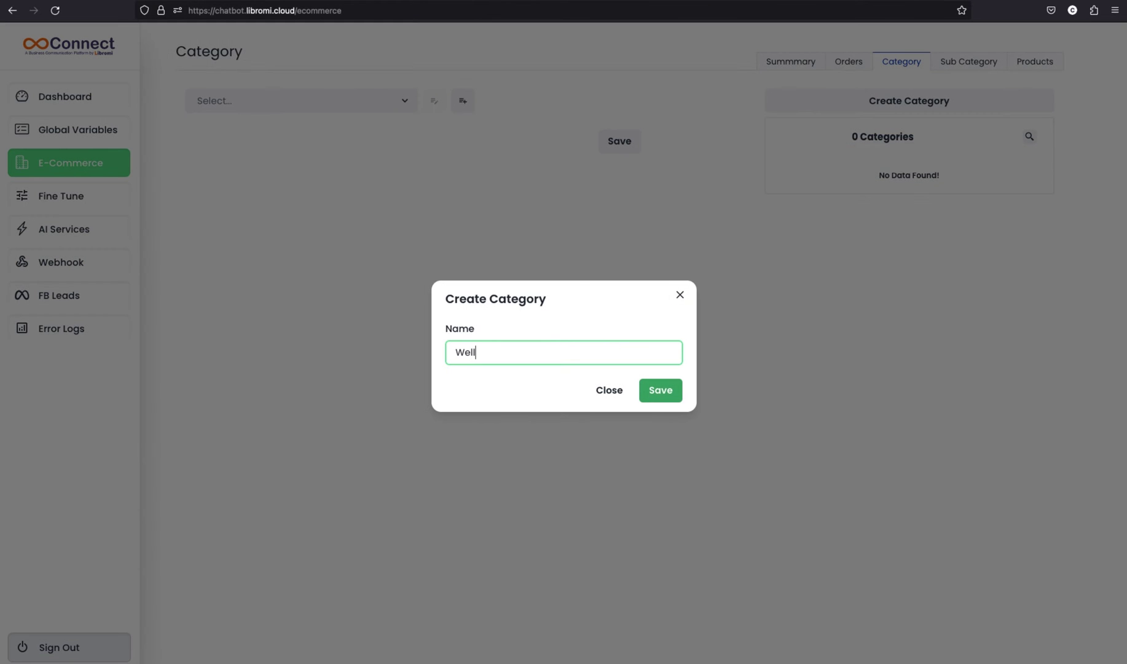
text(ness Products)
key(Return)
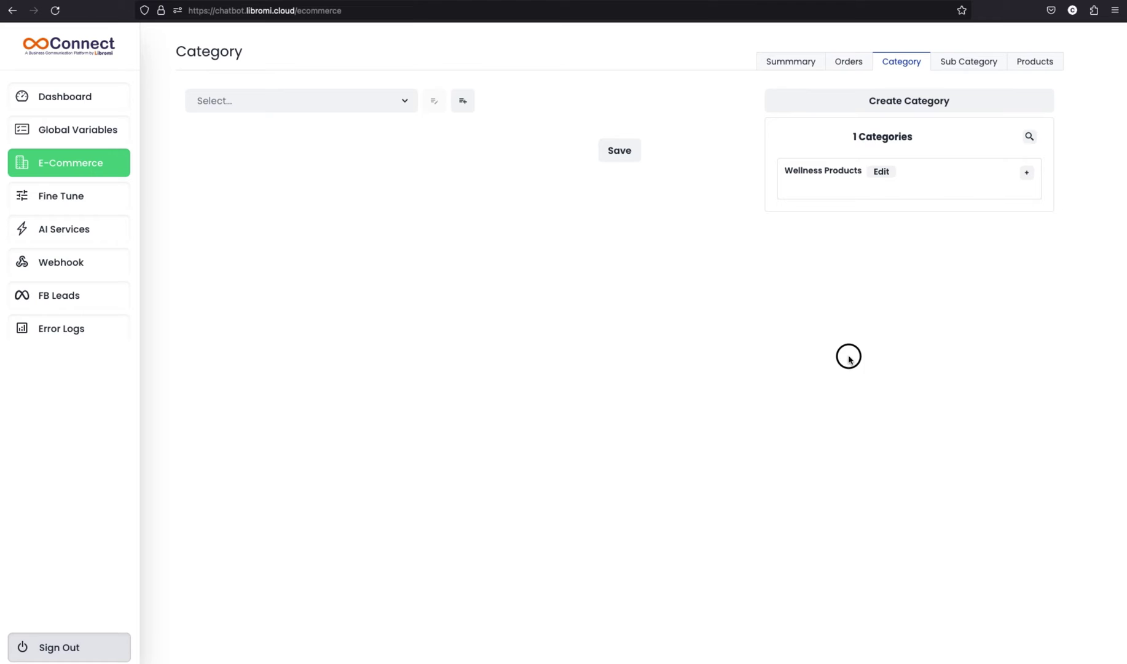
Step: Add the Wellness Products category to Default List and save the list
click(369, 100)
click(314, 132)
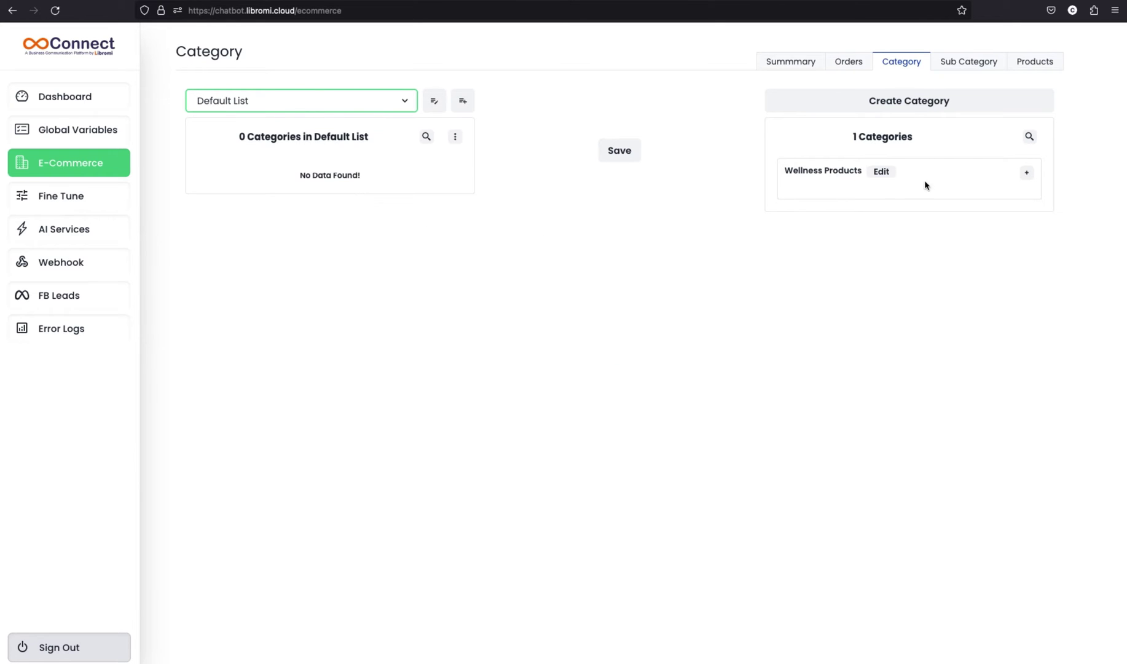
click(1026, 174)
click(619, 158)
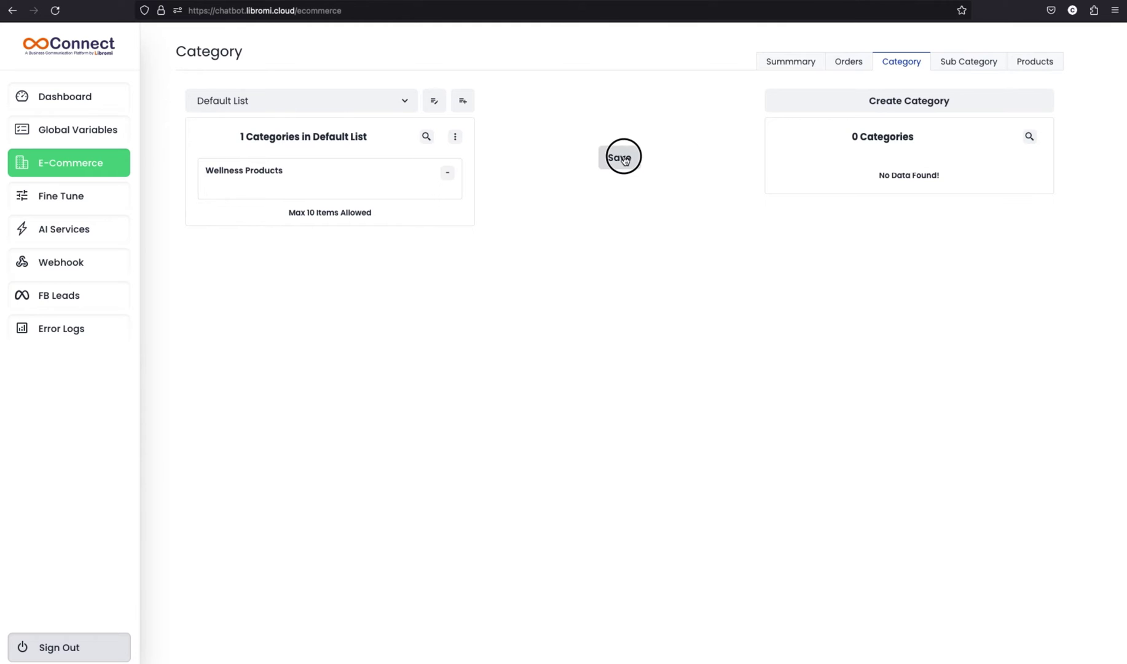
Step: Add Body & Bath and Hair Care as subcategories of Wellness Products and save the assignment
click(962, 64)
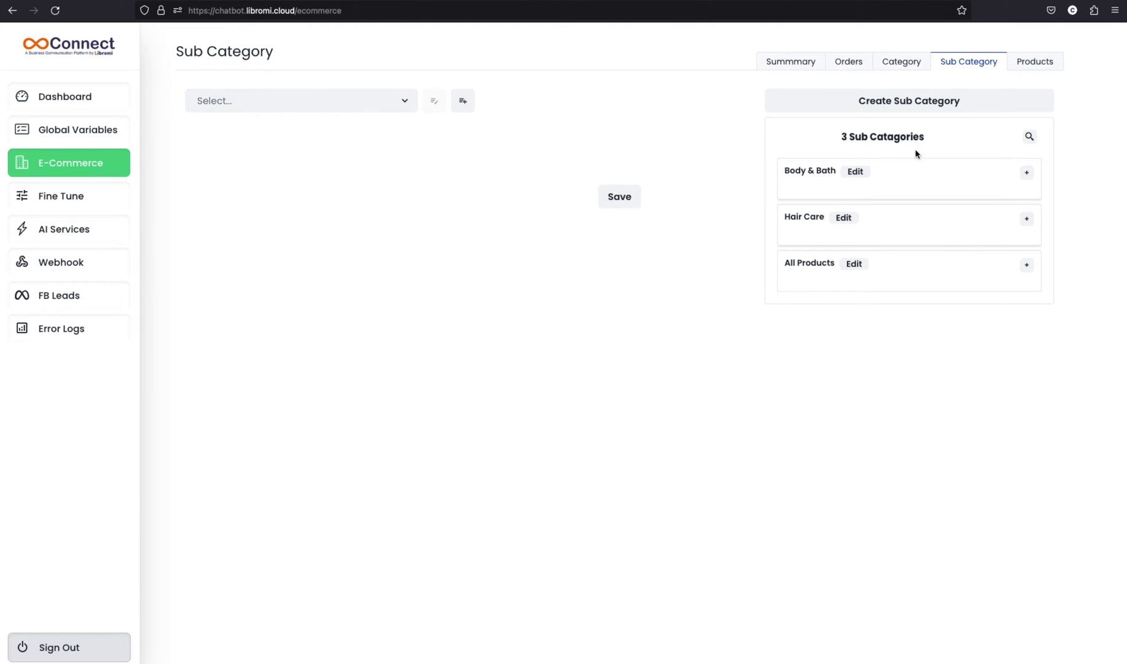
click(338, 99)
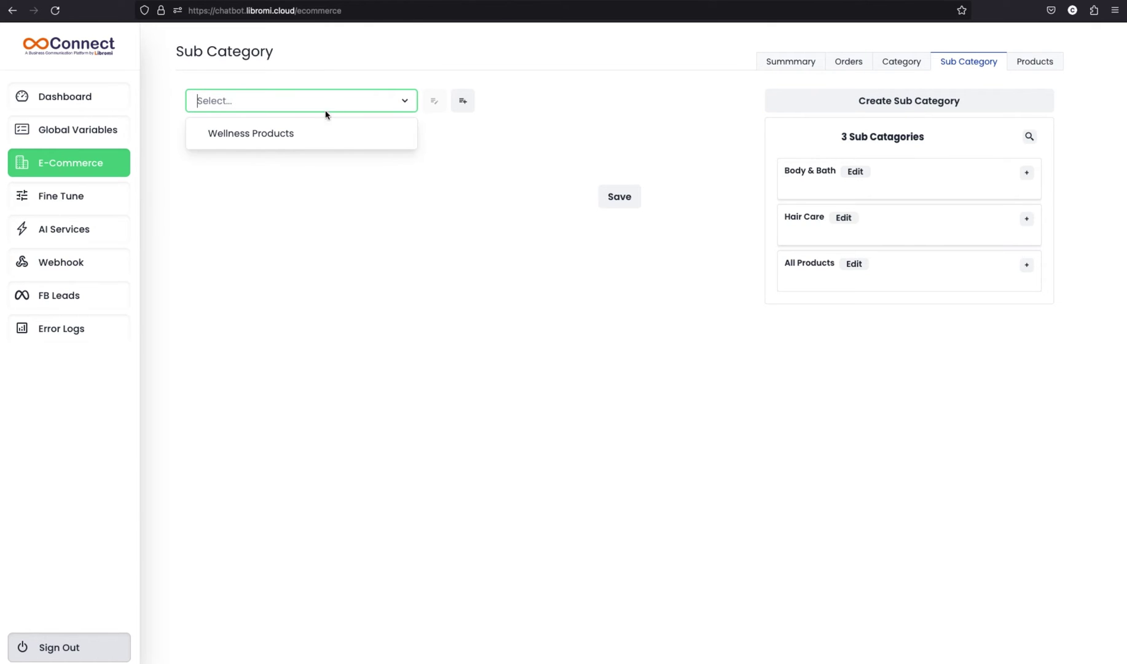
click(313, 135)
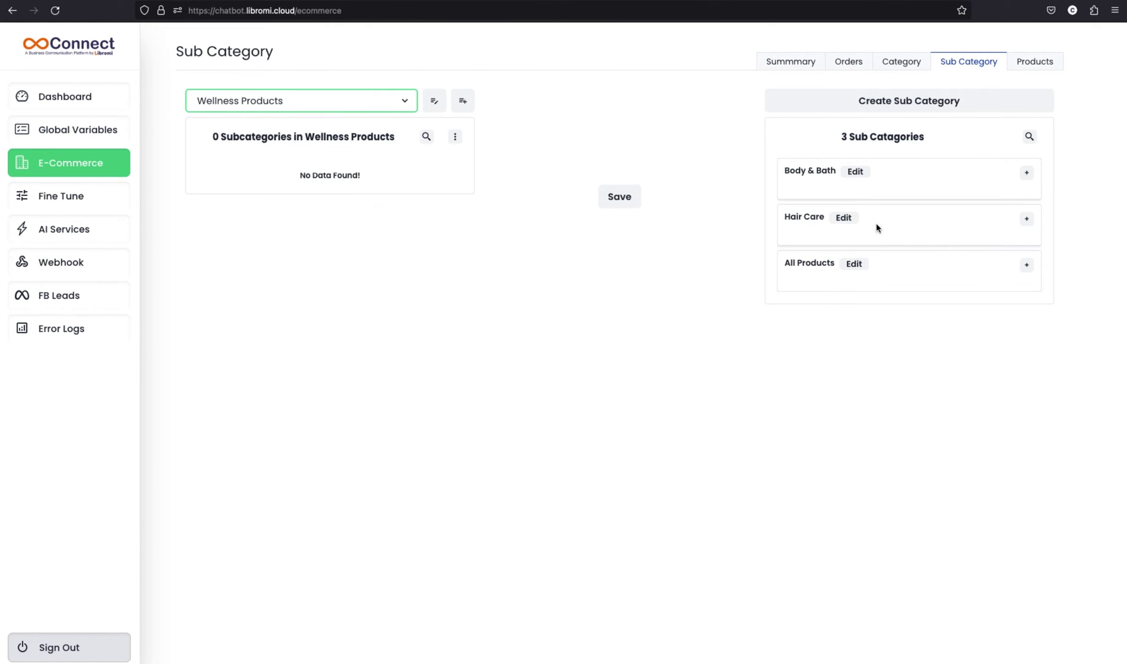
click(1027, 173)
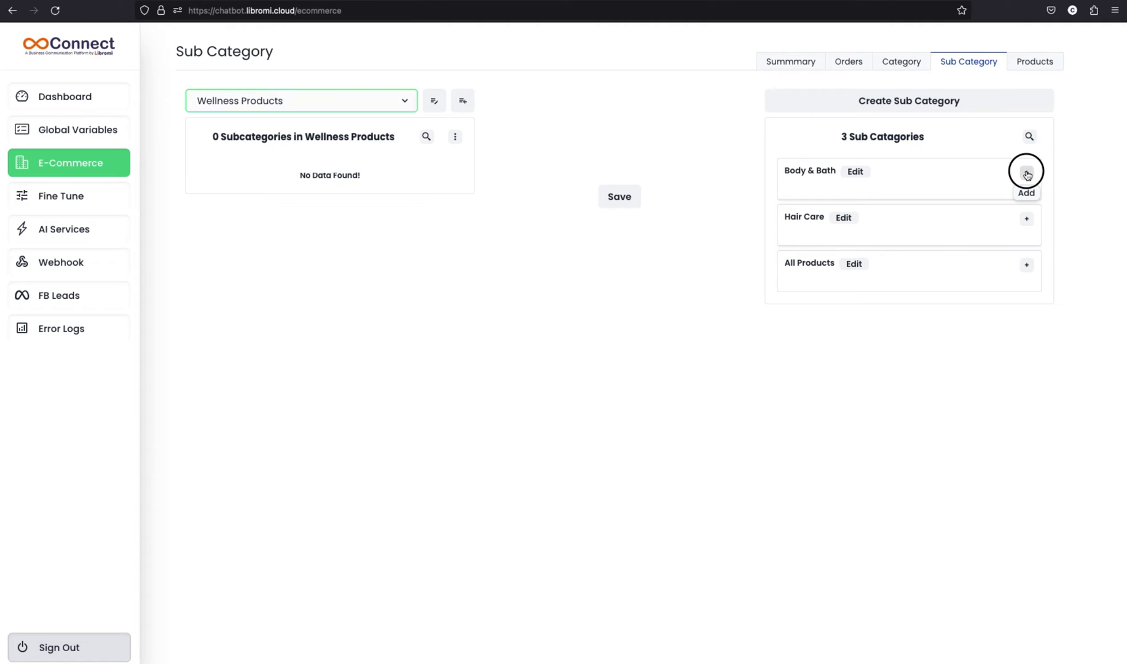
click(1026, 173)
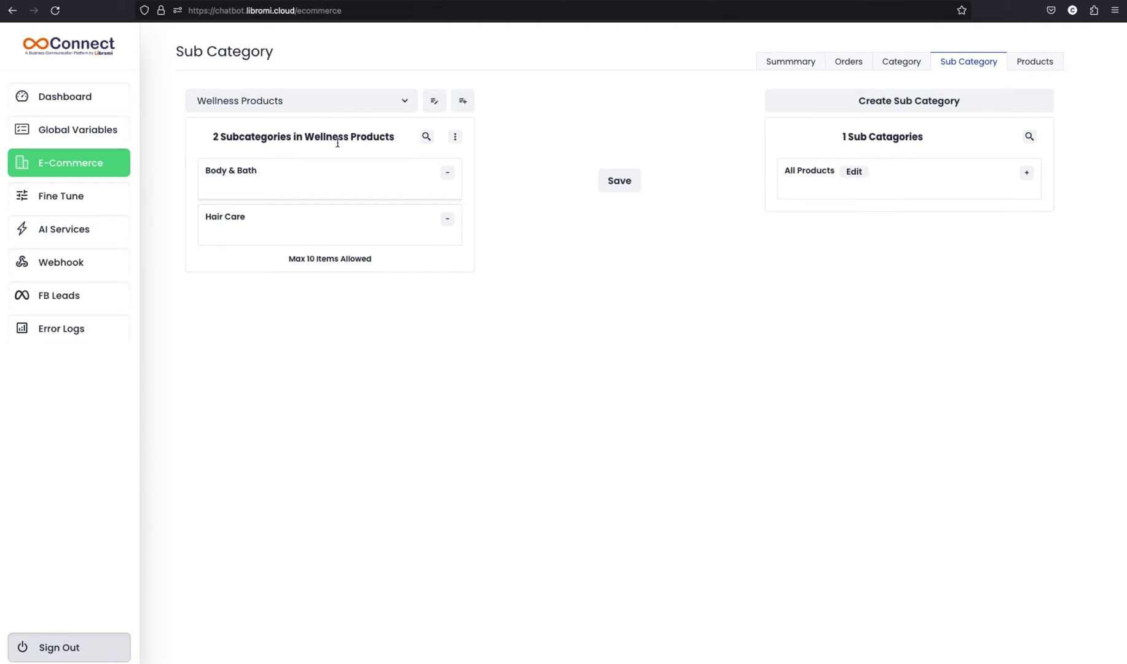
click(618, 184)
Step: Review the category assigned to Default List and the subcategories under Wellness Products
click(901, 61)
click(340, 106)
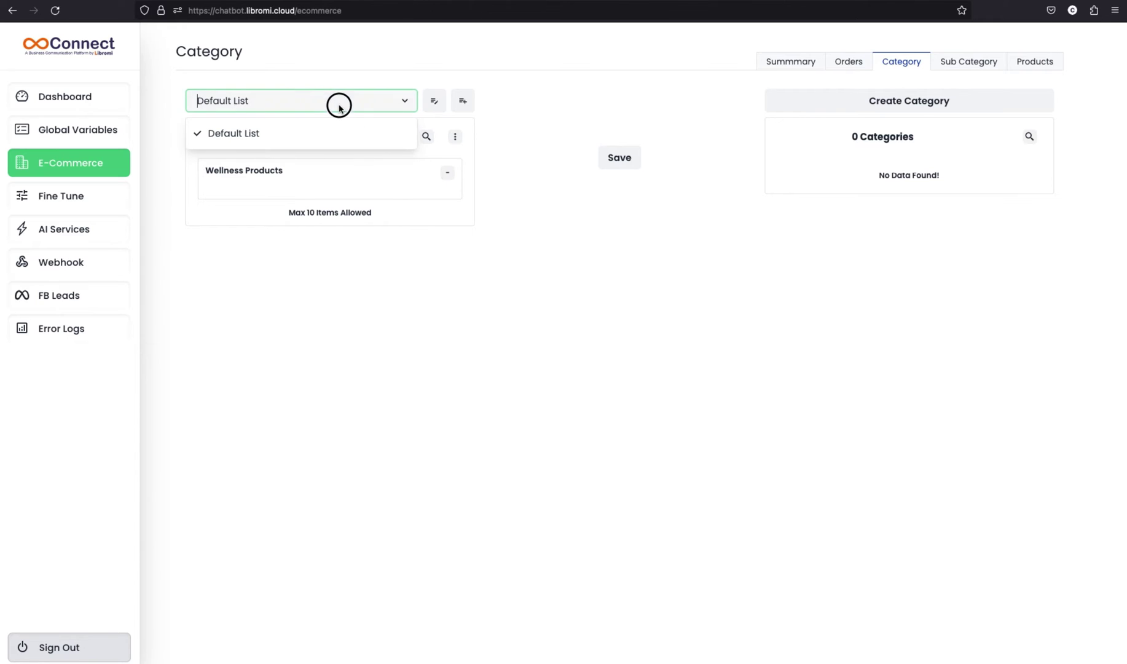
click(226, 157)
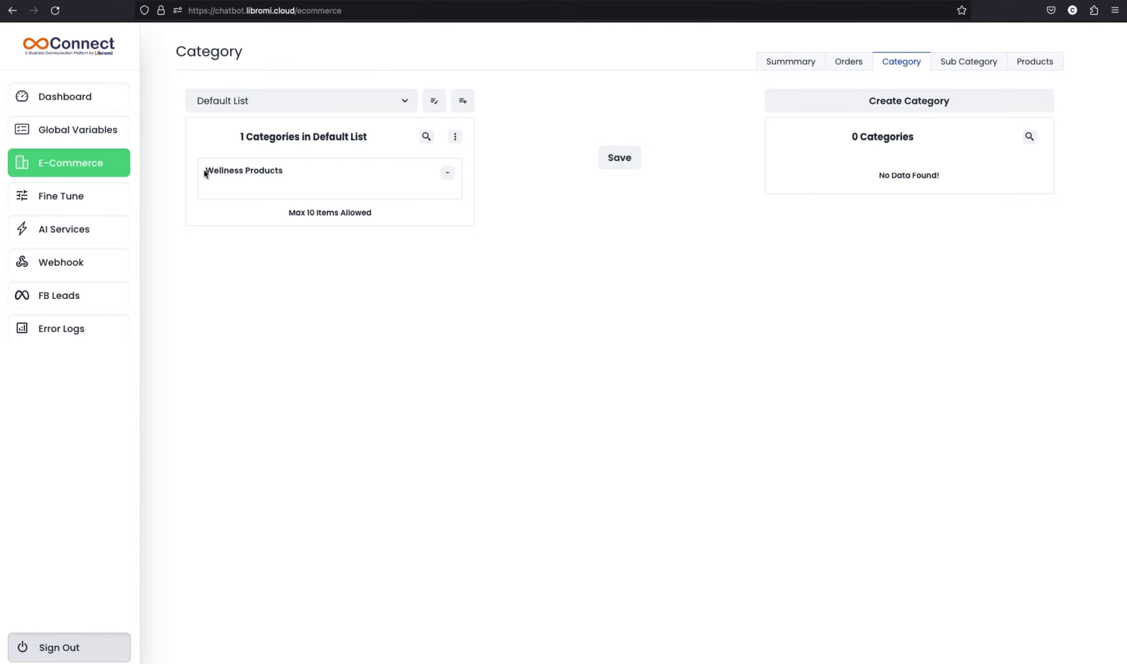
drag(204, 174, 325, 169)
click(965, 67)
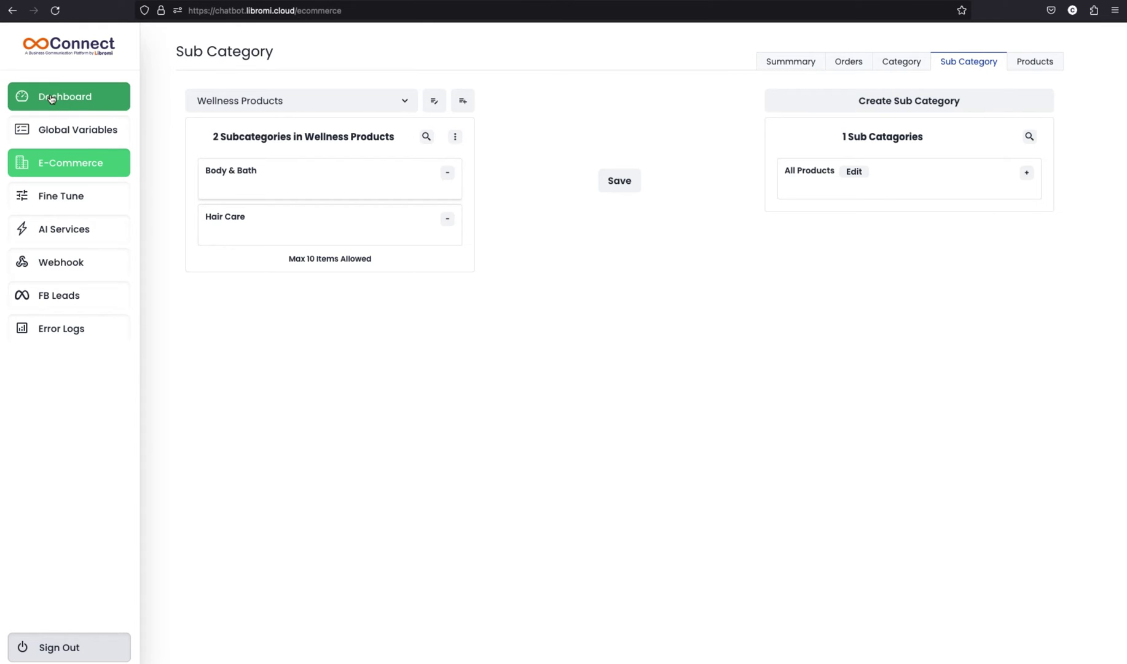
Step: Open the Default Chatbot for editing from the chatbot dashboard
click(102, 106)
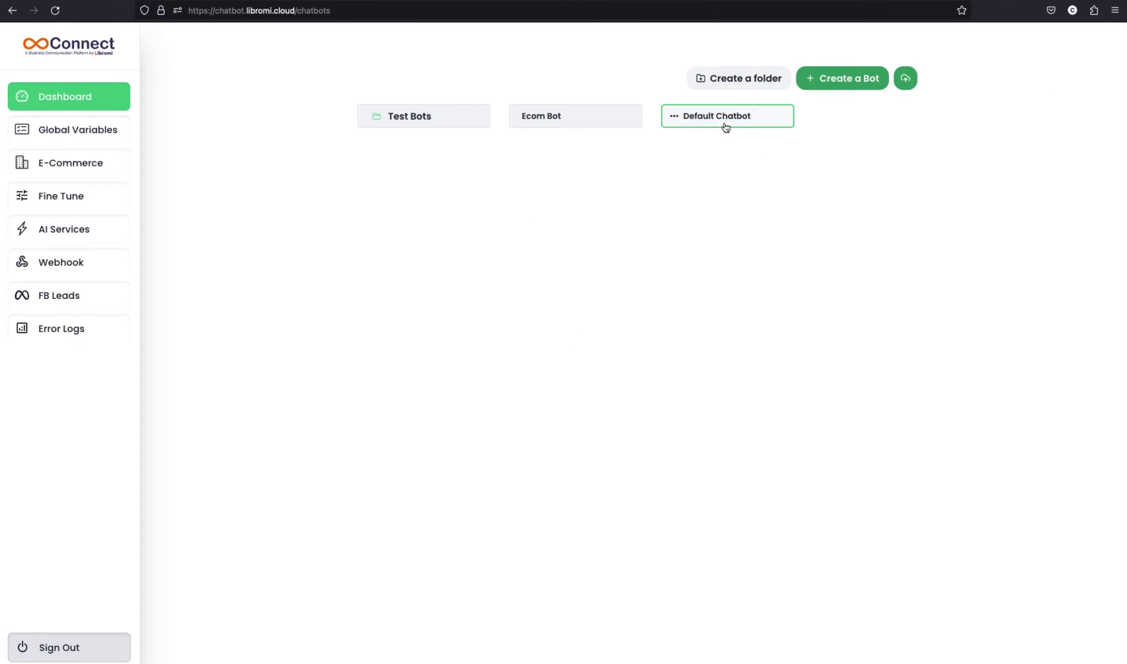
click(836, 77)
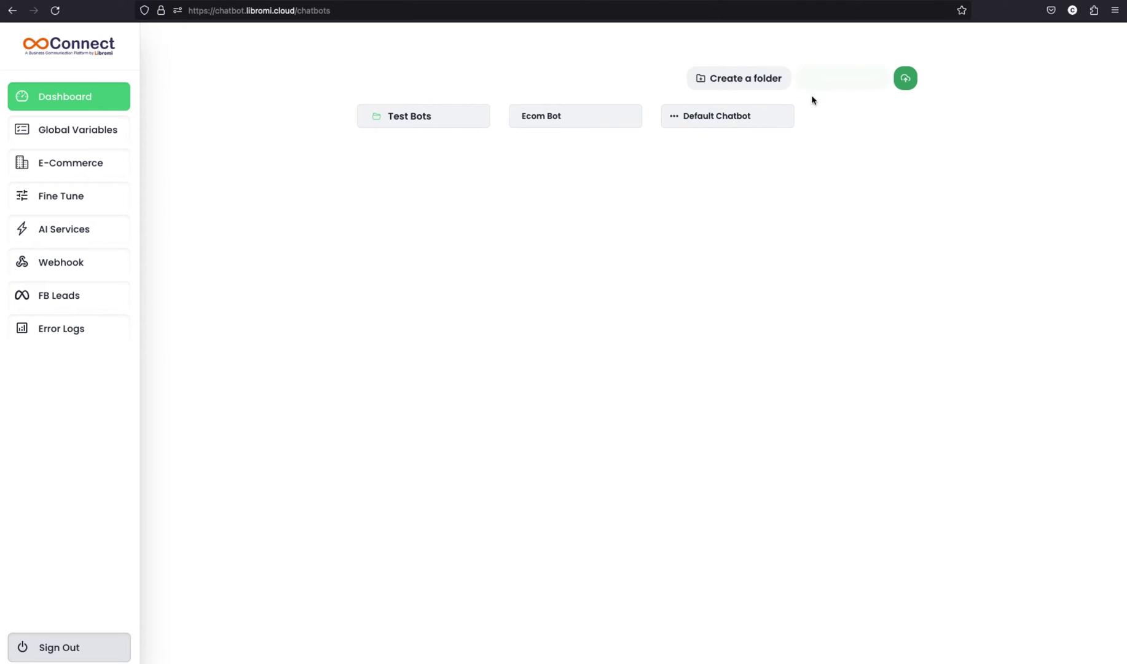
click(765, 120)
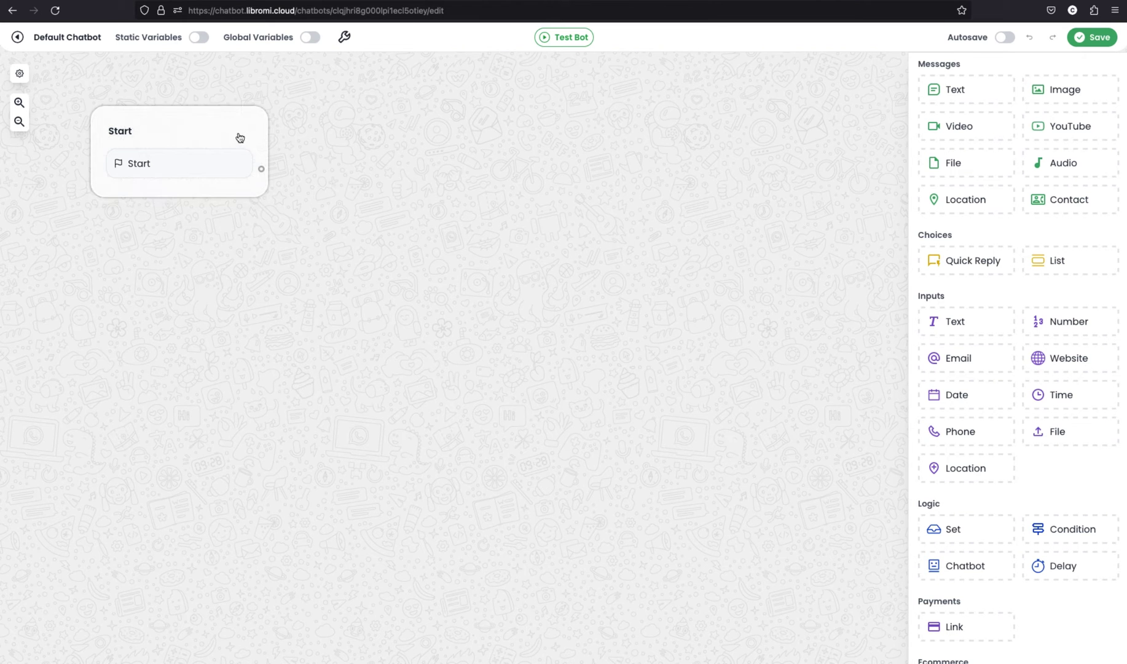
Step: Add an Ecommerce Catalog block to the flow and connect the Start block to it
drag(239, 134, 224, 130)
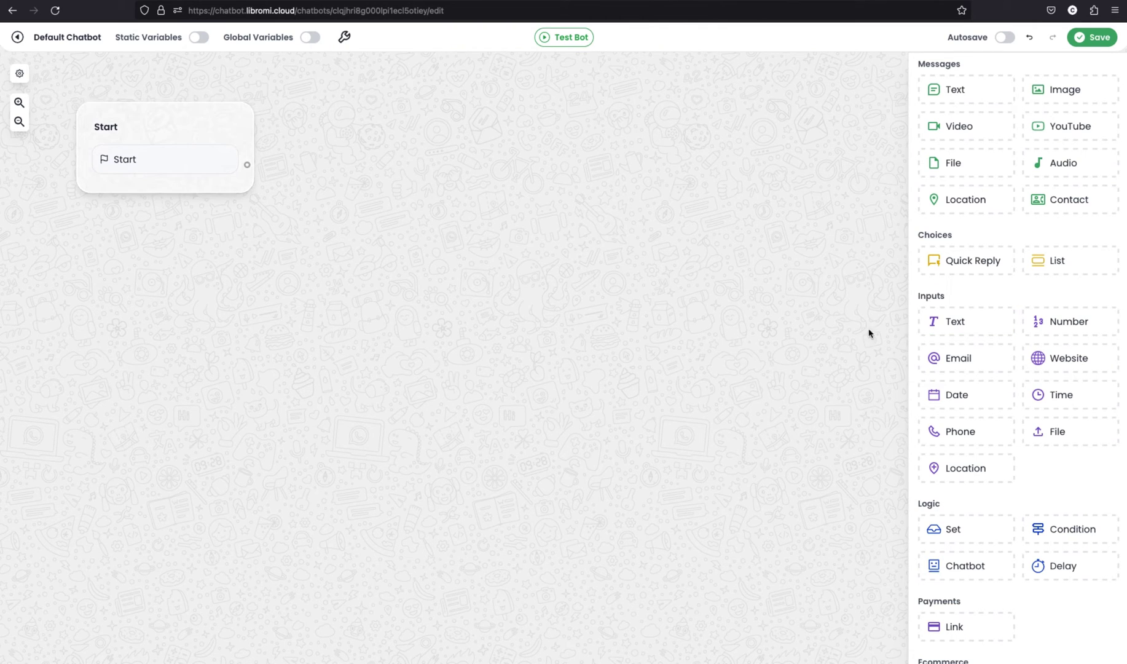
scroll(1049, 472, down, 6)
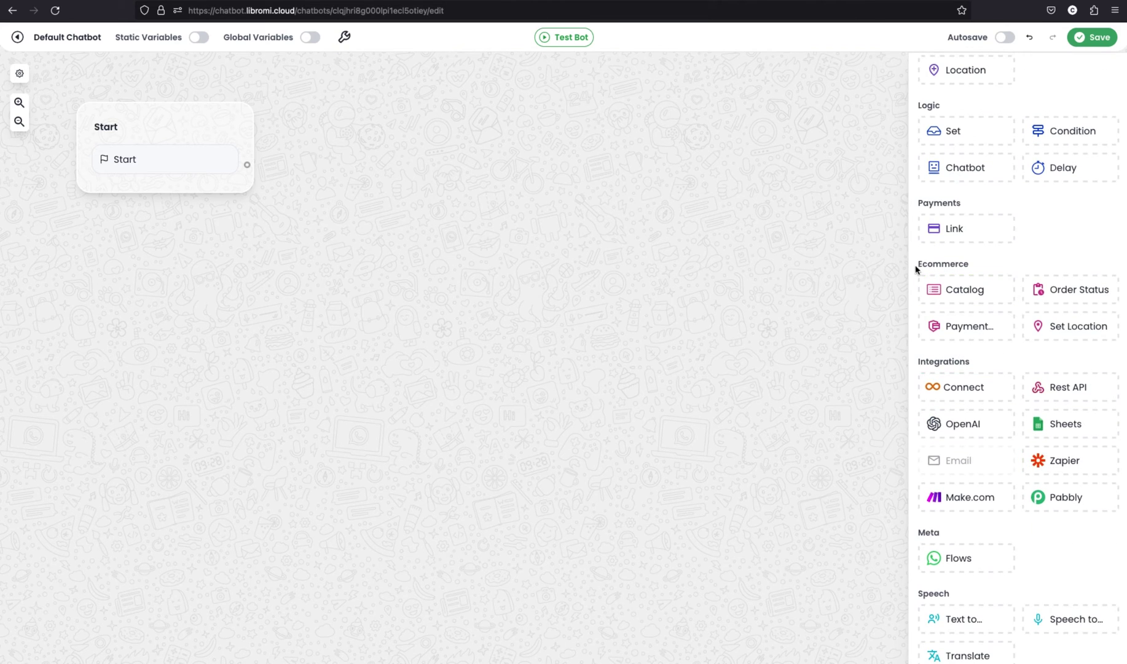
drag(967, 289, 373, 246)
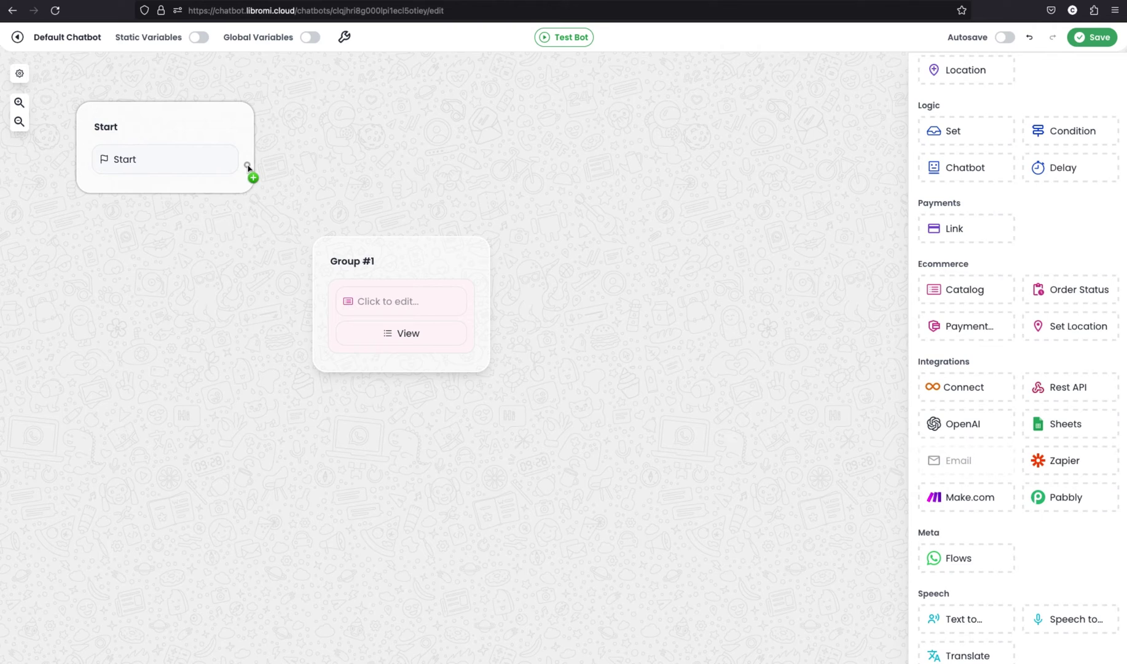
drag(247, 166, 328, 256)
Step: Set the catalog block's header to "Shop Now" and its body to "Now you can order from whatsapp. click on the below button"
click(435, 301)
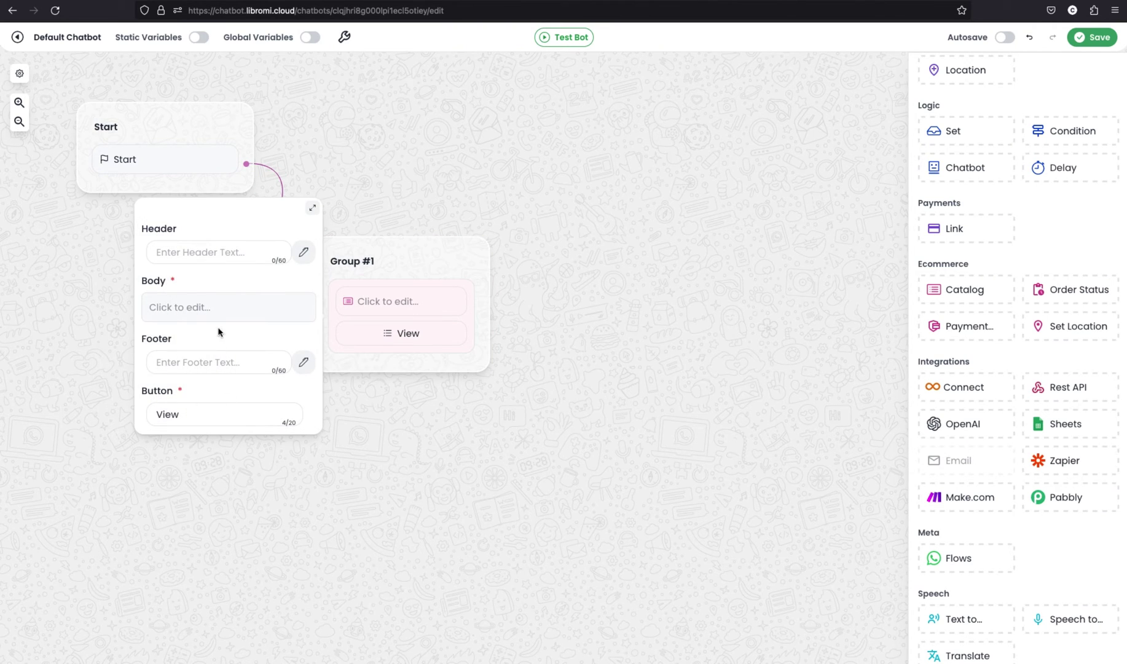
click(208, 253)
text(Shop )
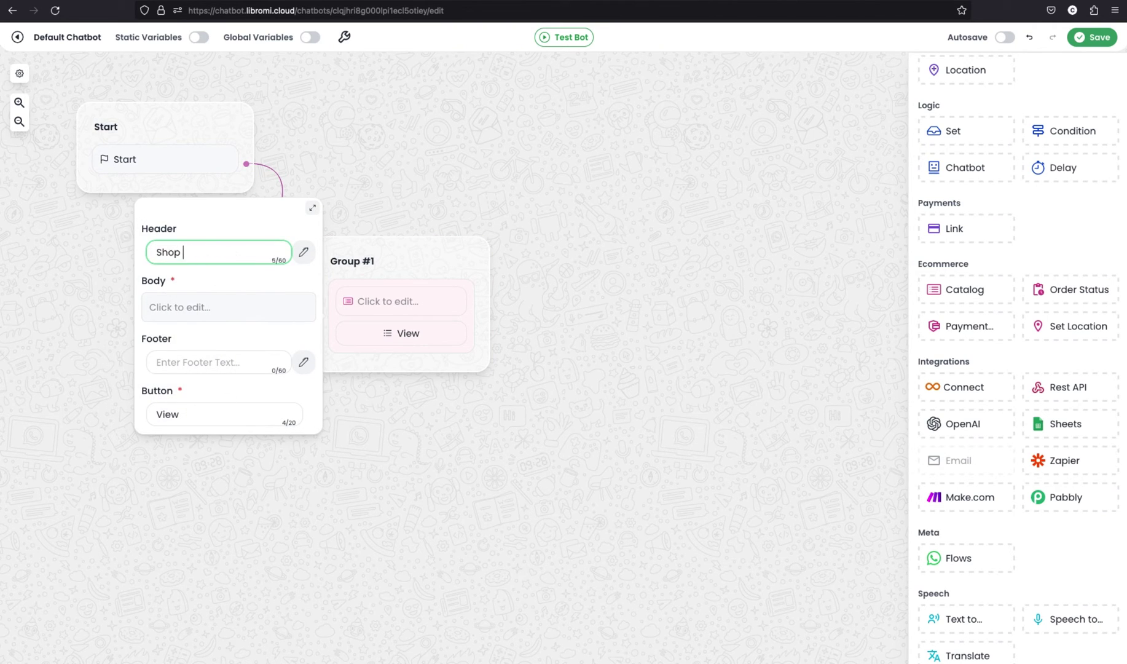
text(Now)
click(244, 320)
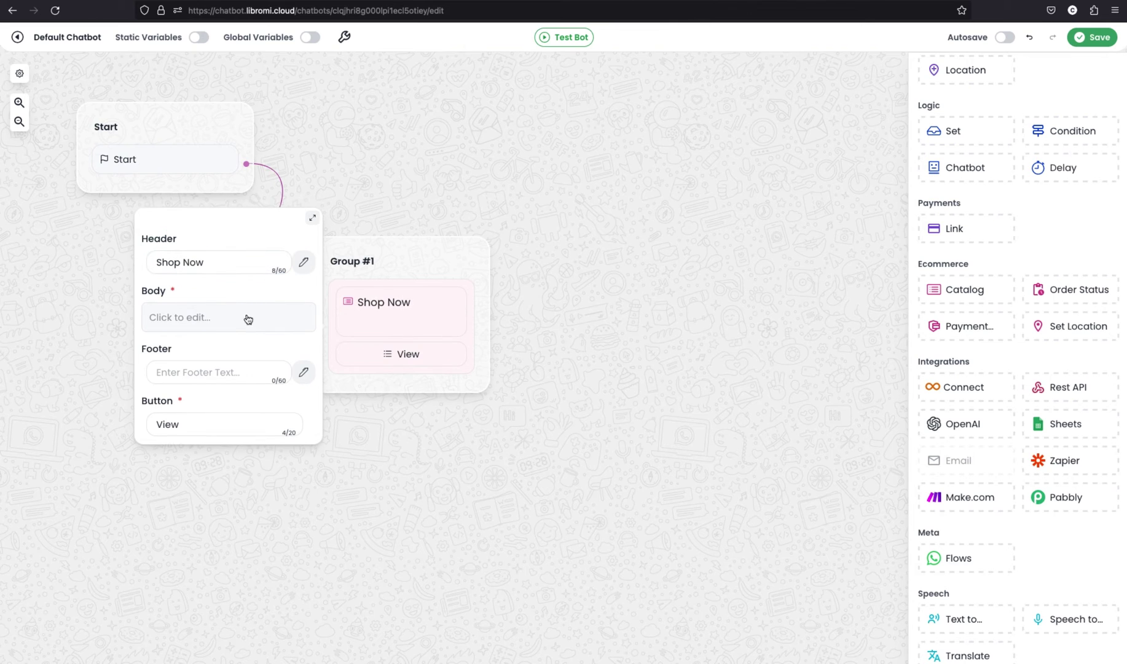
click(215, 324)
text(Now you can order from whatsapp. click on the below button)
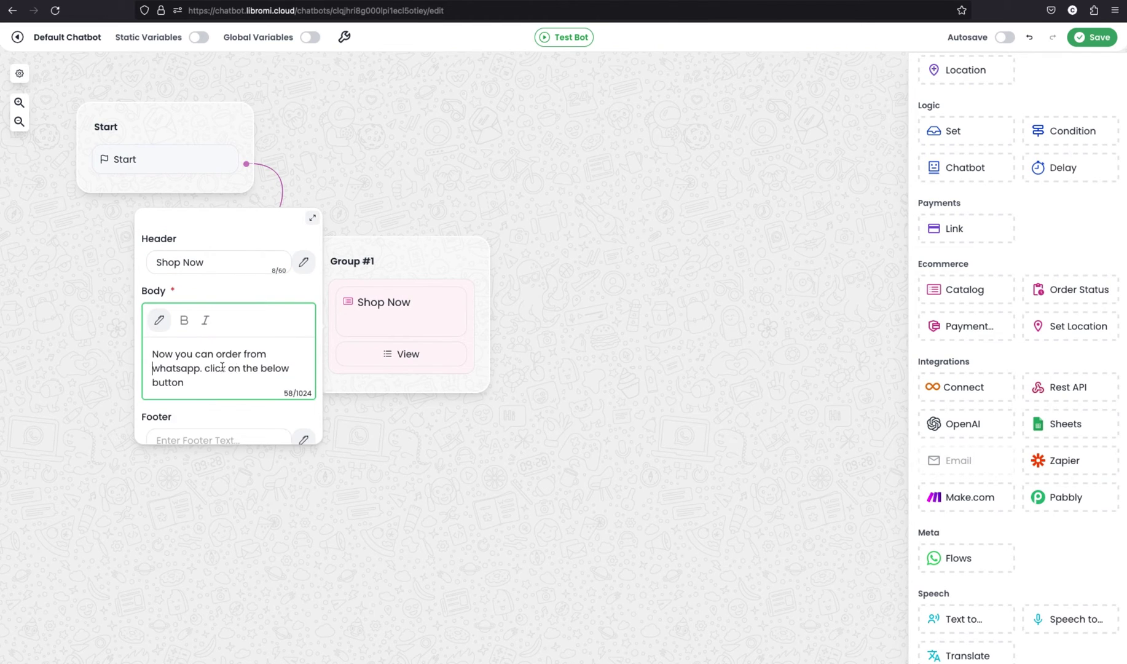
Step: Change the catalog block's button text to "View Categories"
scroll(230, 382, down, 3)
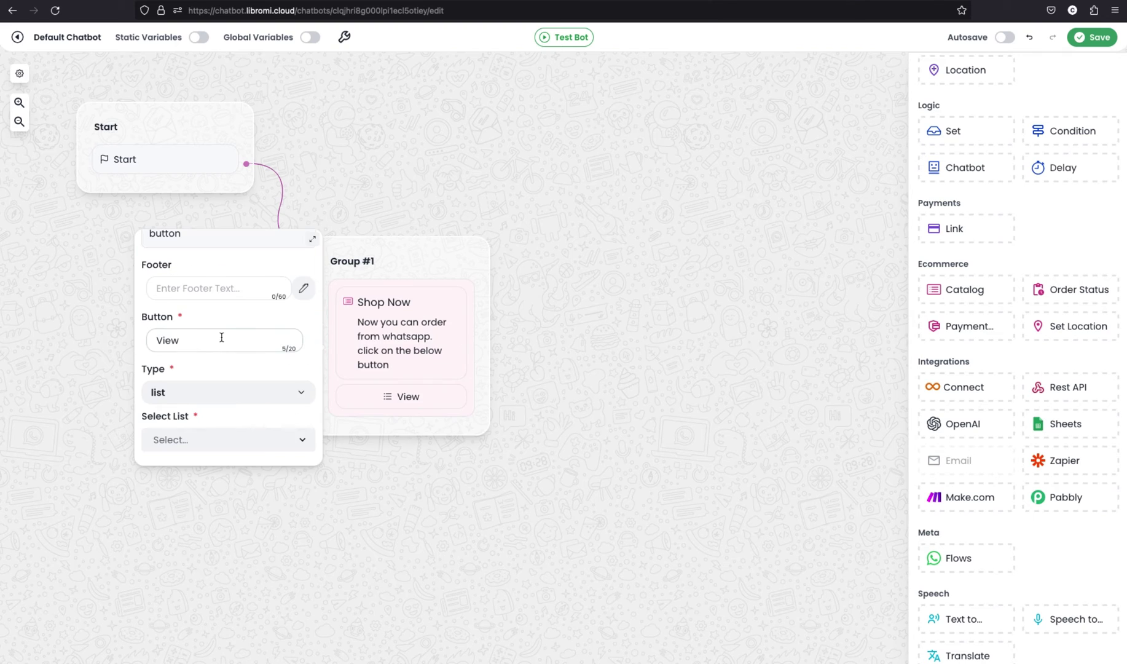
click(221, 337)
text(Categories)
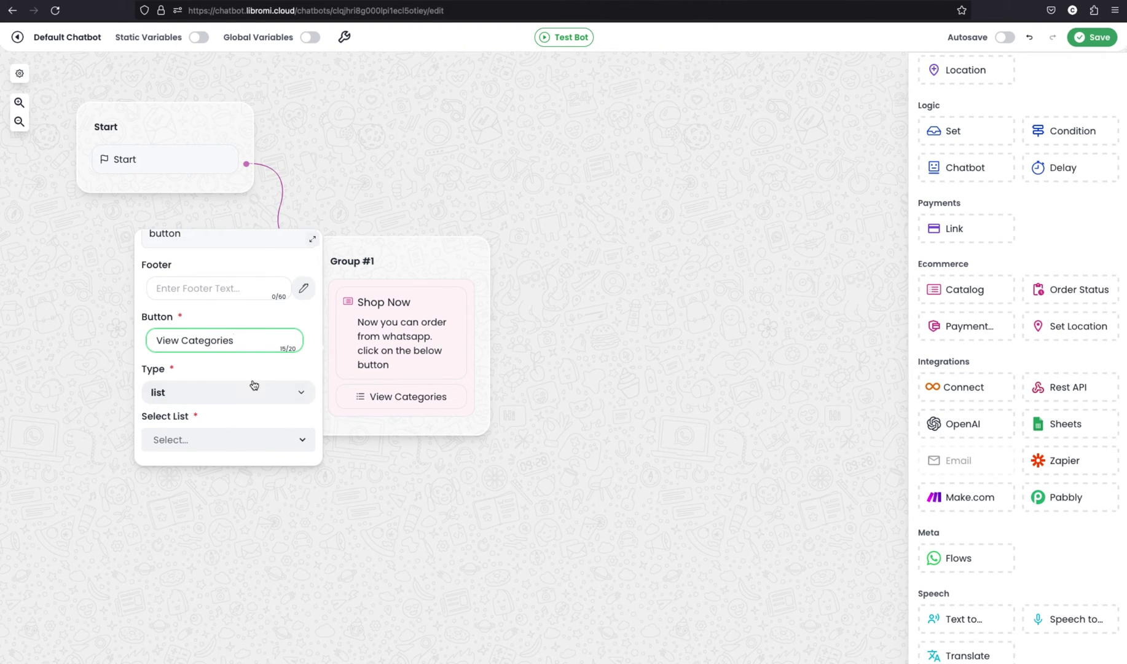
click(270, 370)
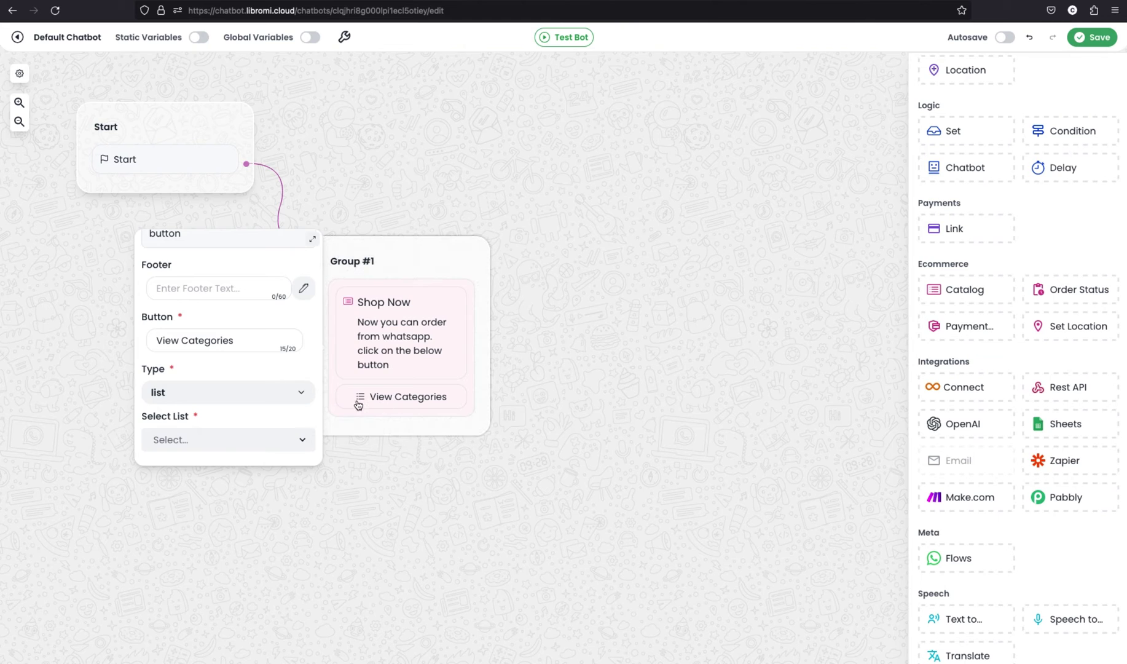
Step: Set the catalog block's type to category, using Default List and the Wellness Products category
click(249, 395)
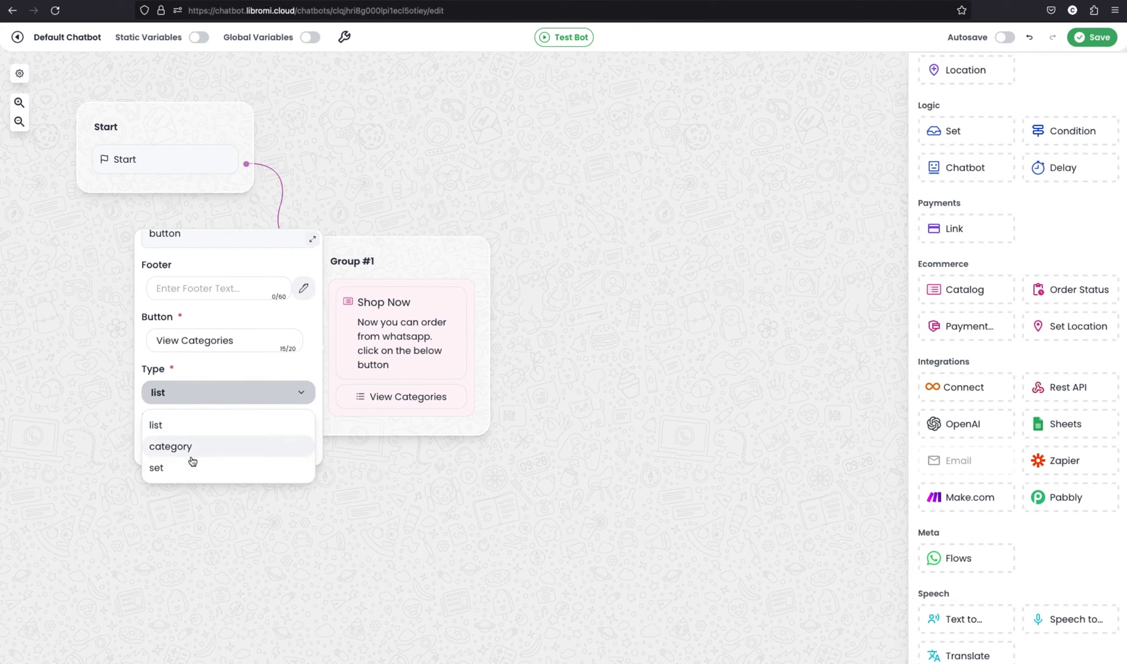
click(203, 447)
click(238, 418)
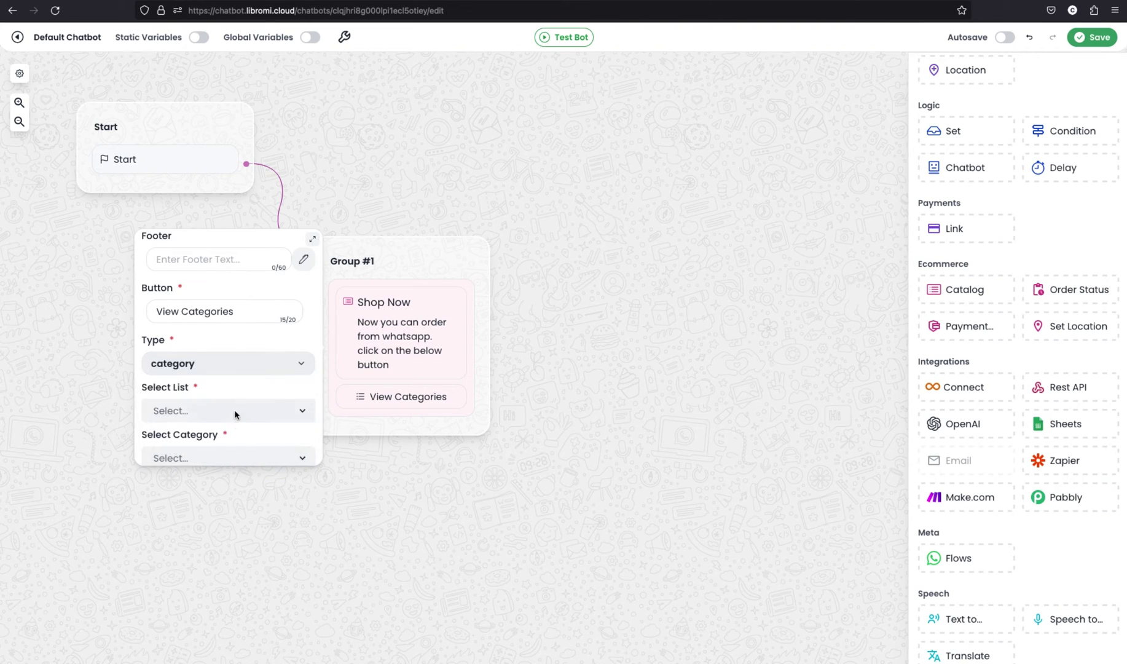
scroll(236, 410, down, 1)
click(206, 391)
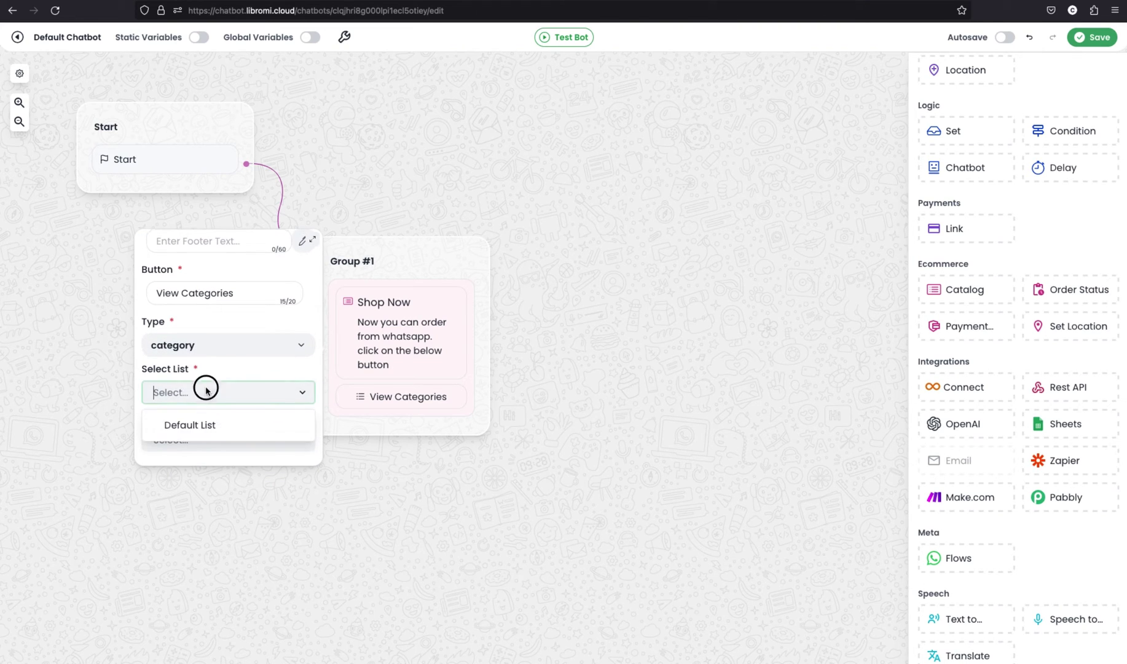
click(234, 432)
click(212, 444)
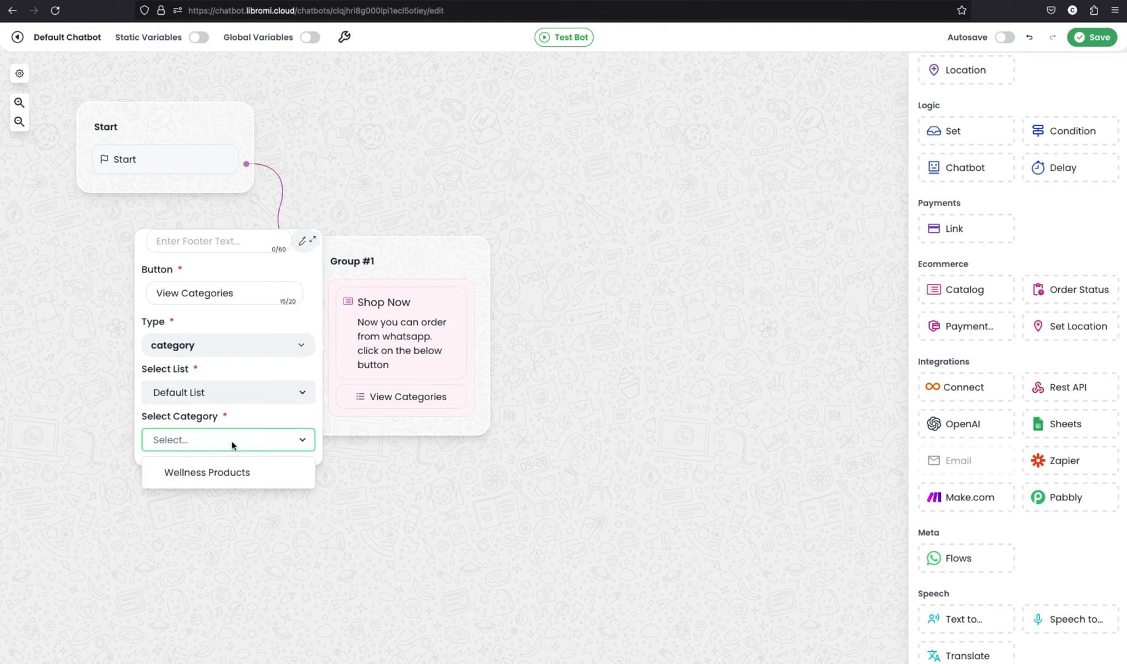
click(247, 473)
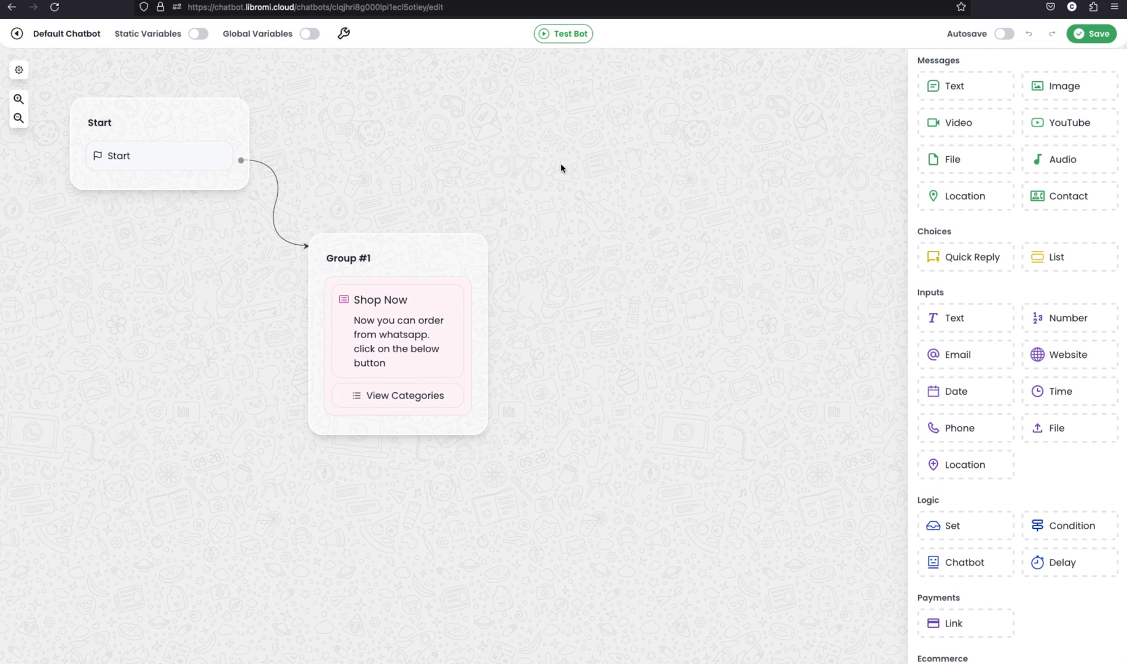
Step: Open the Ecom Bot and examine its order flow from Order Received through delivery address, WooCommerce charges and order summary to the payment choice
click(17, 33)
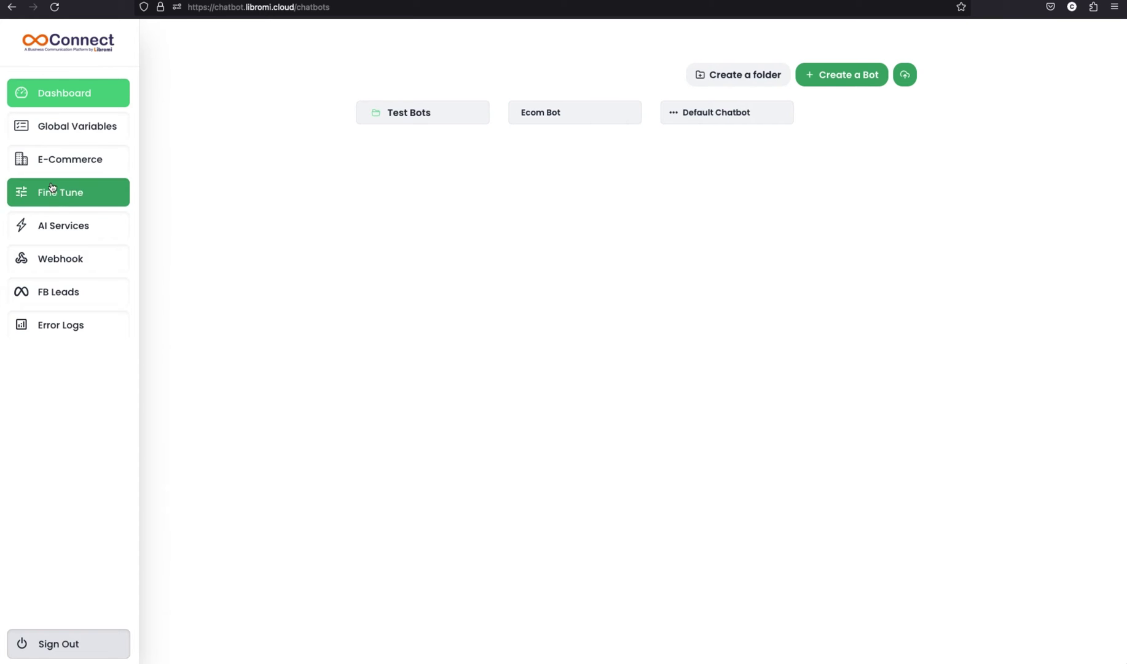
click(589, 115)
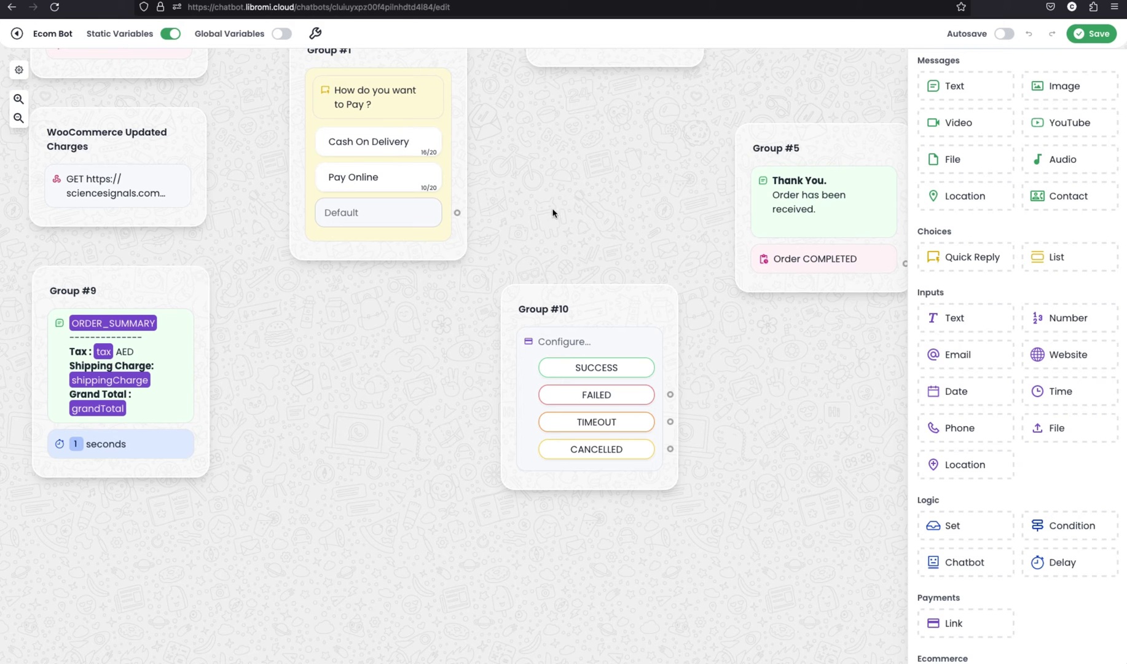
click(309, 347)
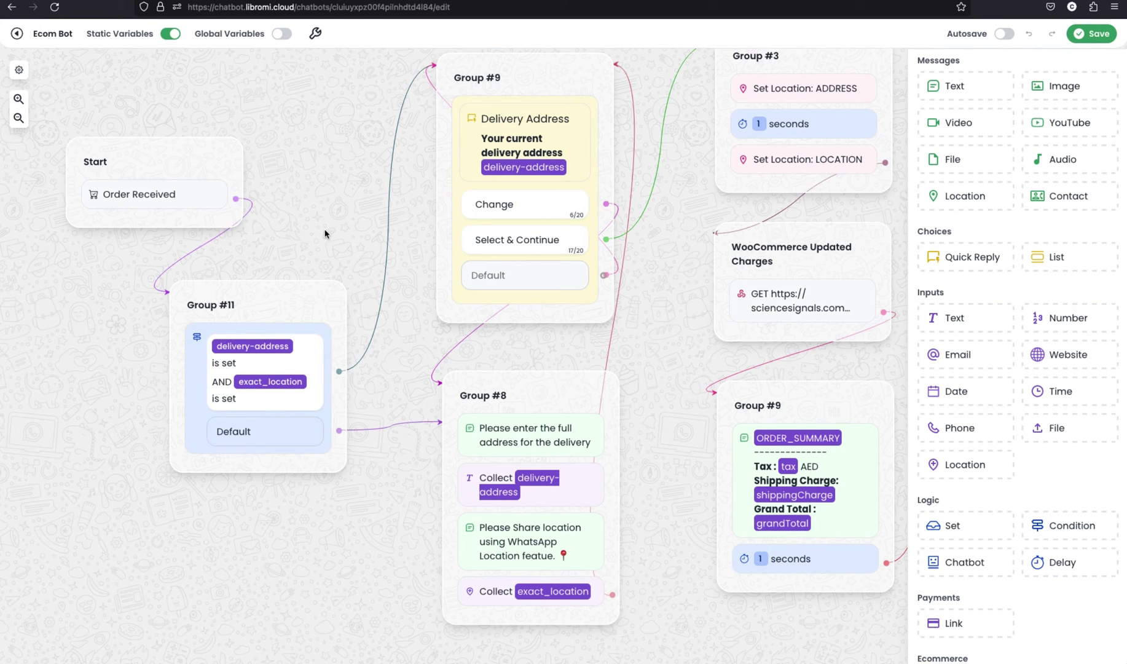
drag(325, 231, 268, 232)
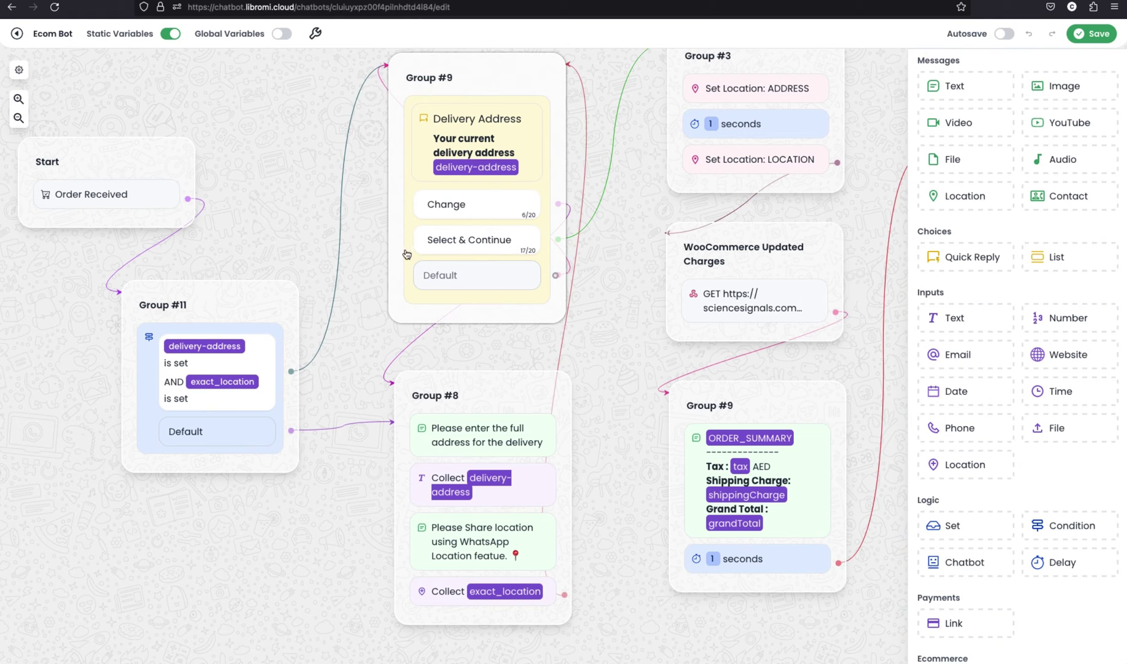
mouse_move(560, 235)
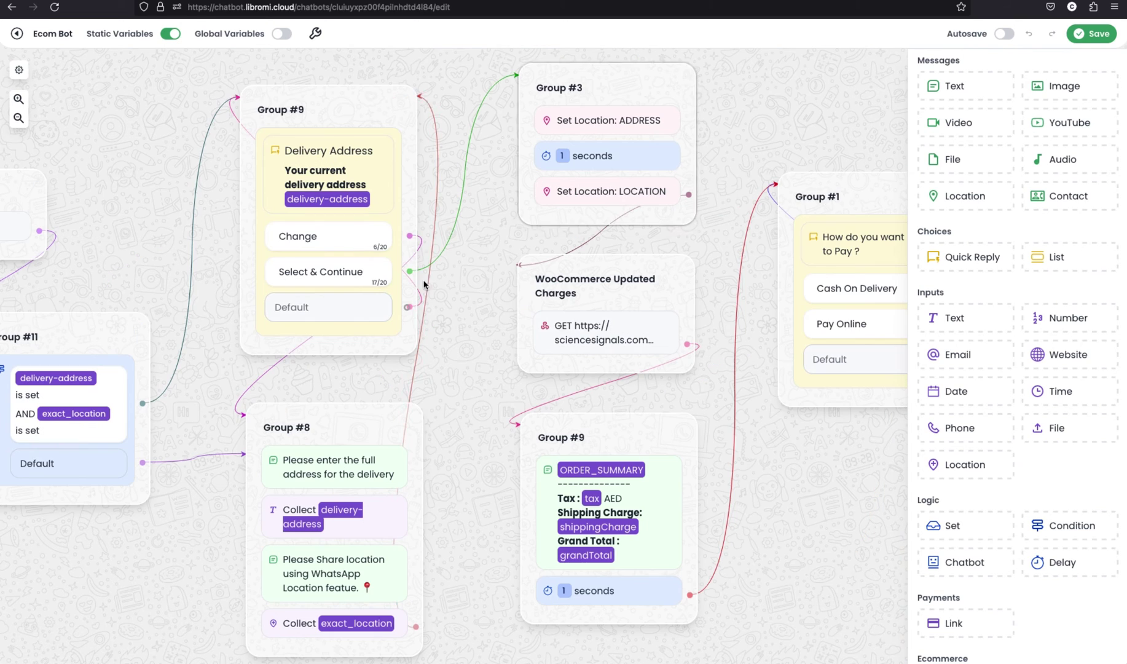
drag(498, 252, 348, 285)
scroll(677, 224, down, 5)
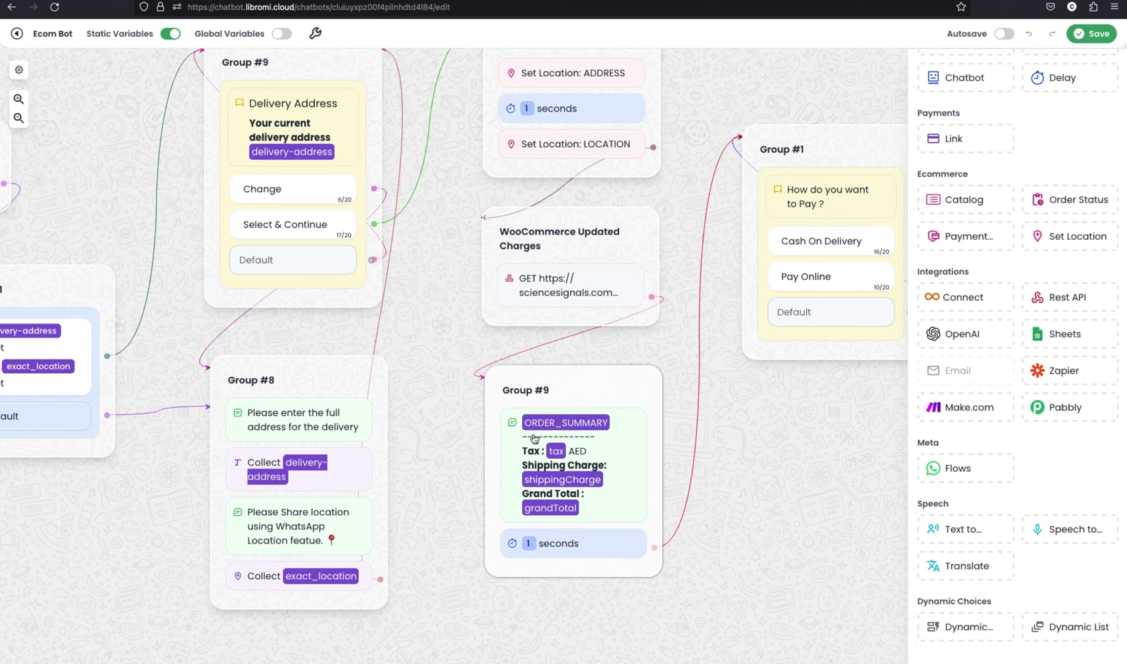
scroll(698, 438, right, 3)
scroll(698, 438, up, 1)
scroll(568, 458, right, 4)
scroll(569, 458, up, 1)
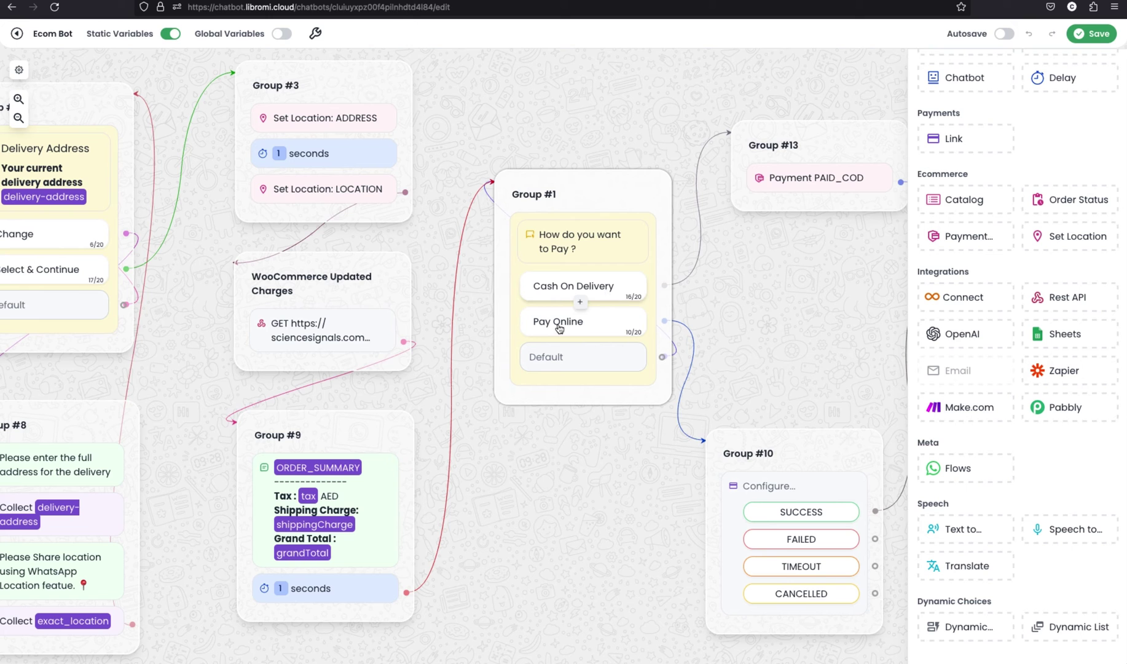
Step: Examine the provider choices for the payment link block in Group #10, from Stripe through Tap
scroll(700, 292, right, 8)
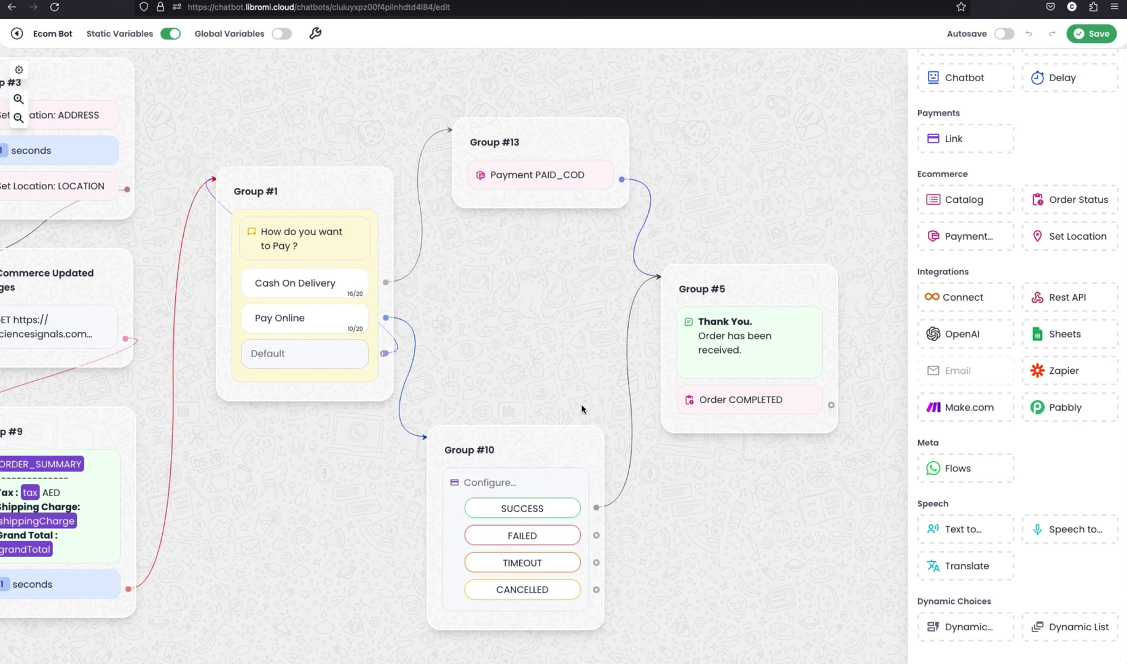
click(527, 484)
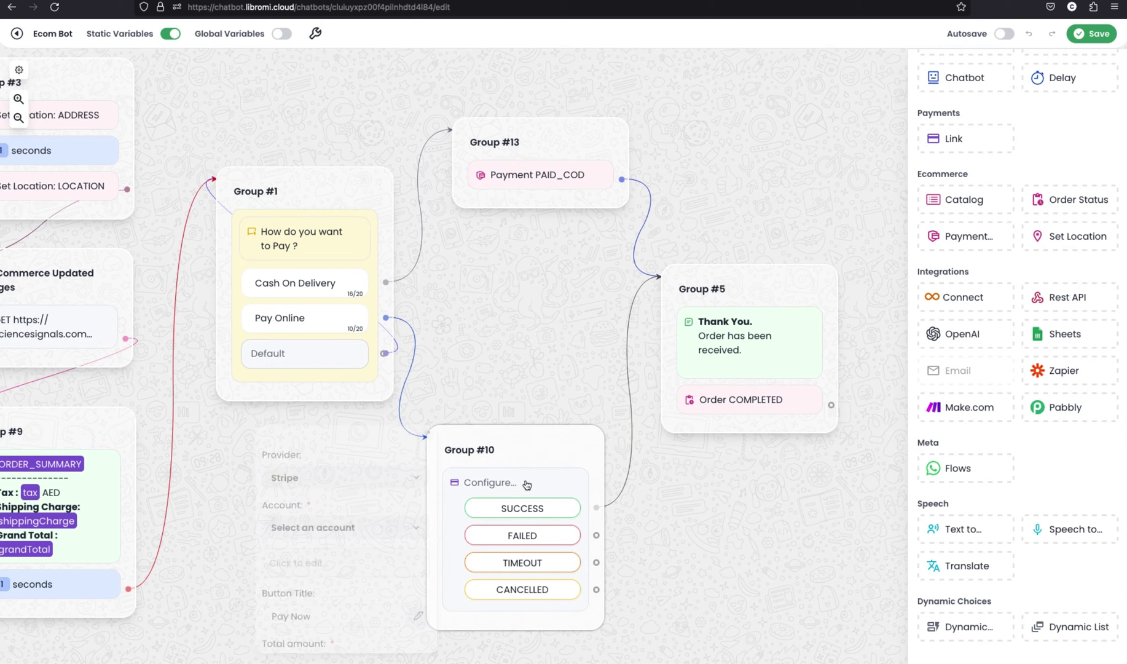
click(360, 476)
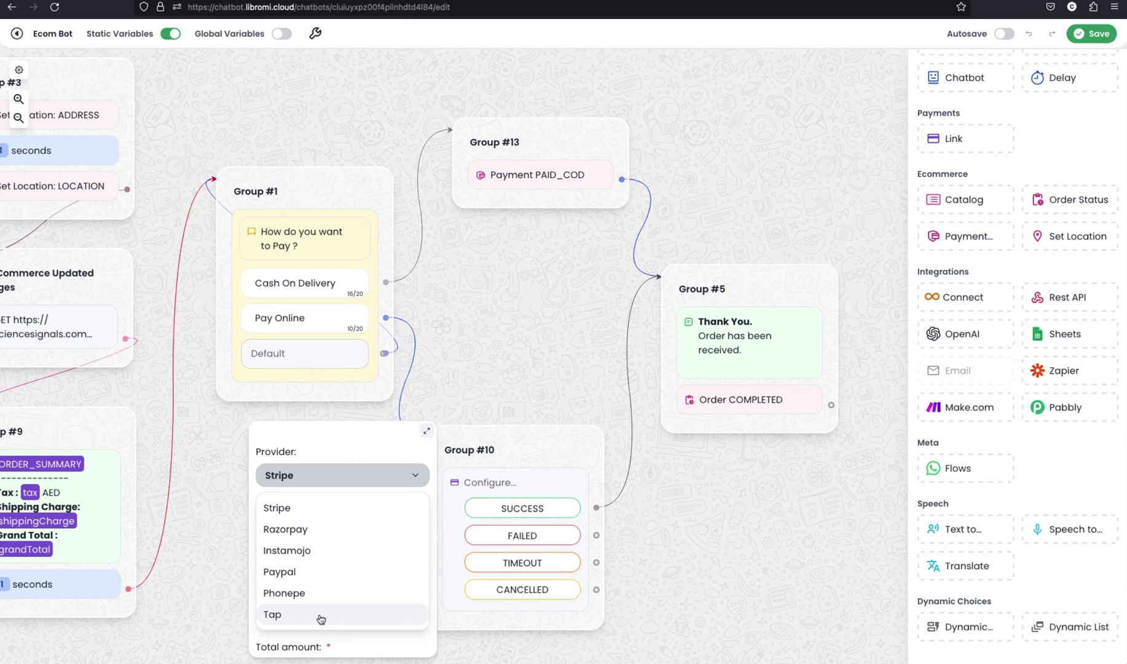
click(652, 535)
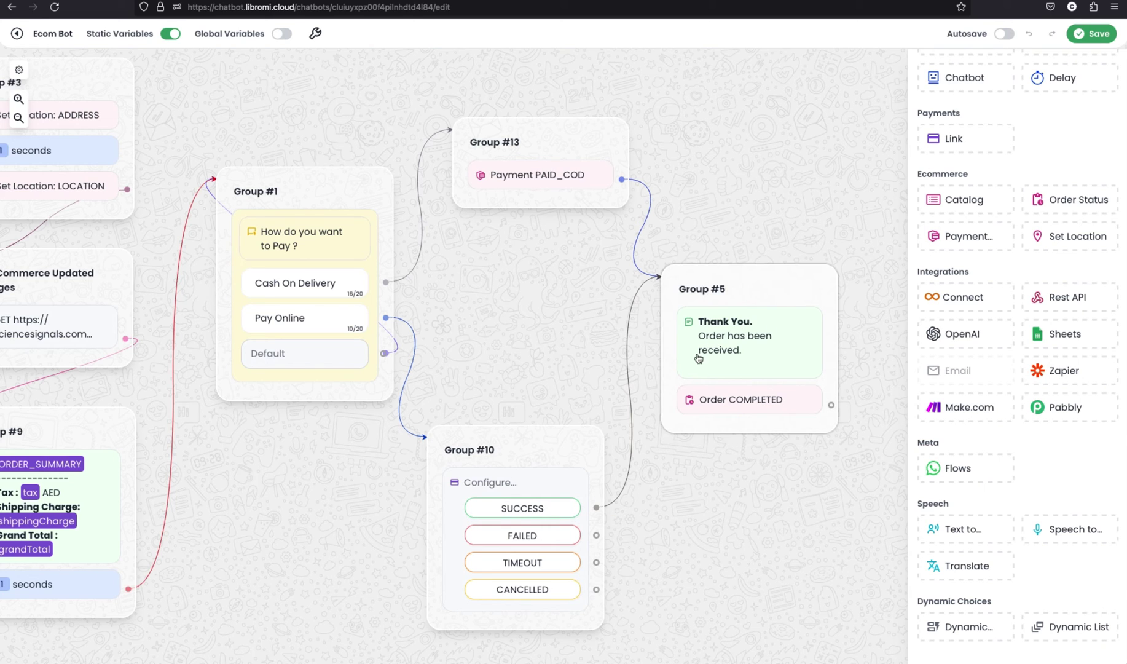
Step: Move Group #5 slightly up and delete the connection from Group #10's SUCCESS outcome to Group #5
drag(771, 291, 780, 249)
click(637, 312)
right_click(637, 311)
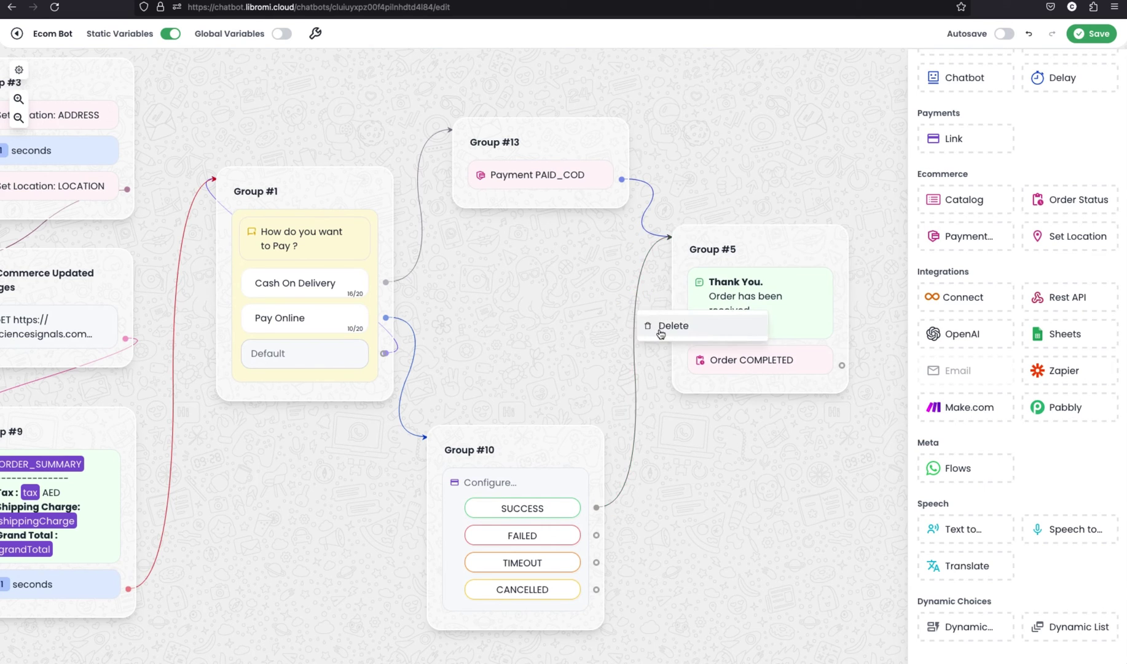
click(667, 322)
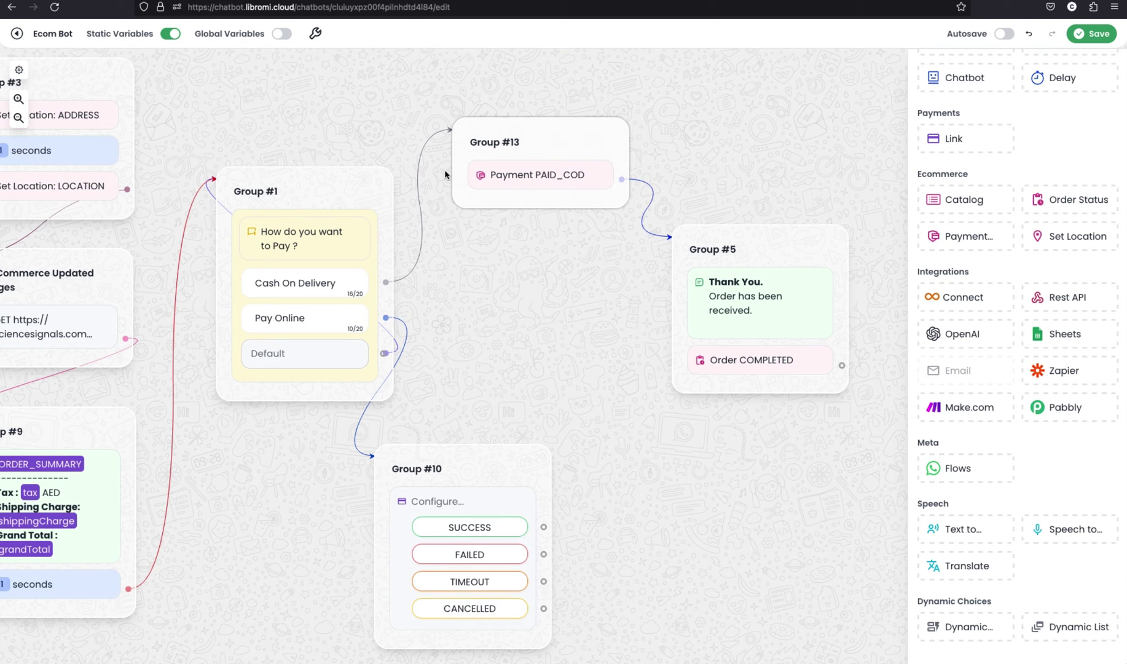
Step: Add an ecommerce payment status block beside Group #10, below Group #5, and set its payment status to PAID_ONLINE
drag(983, 238, 691, 470)
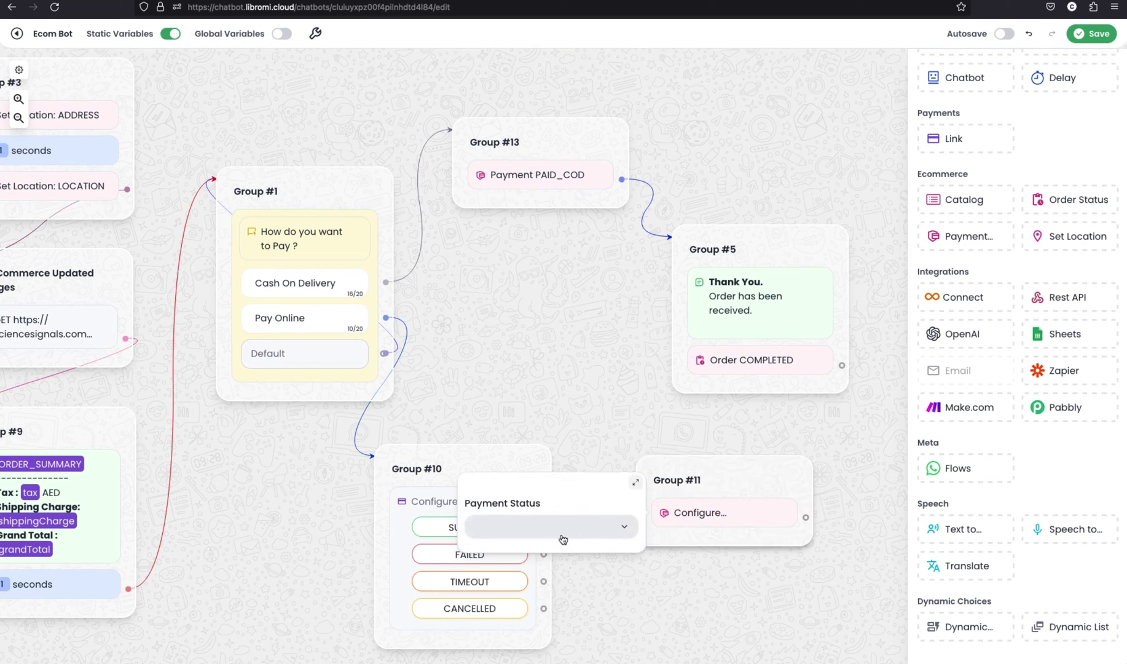
click(564, 535)
click(533, 579)
click(553, 529)
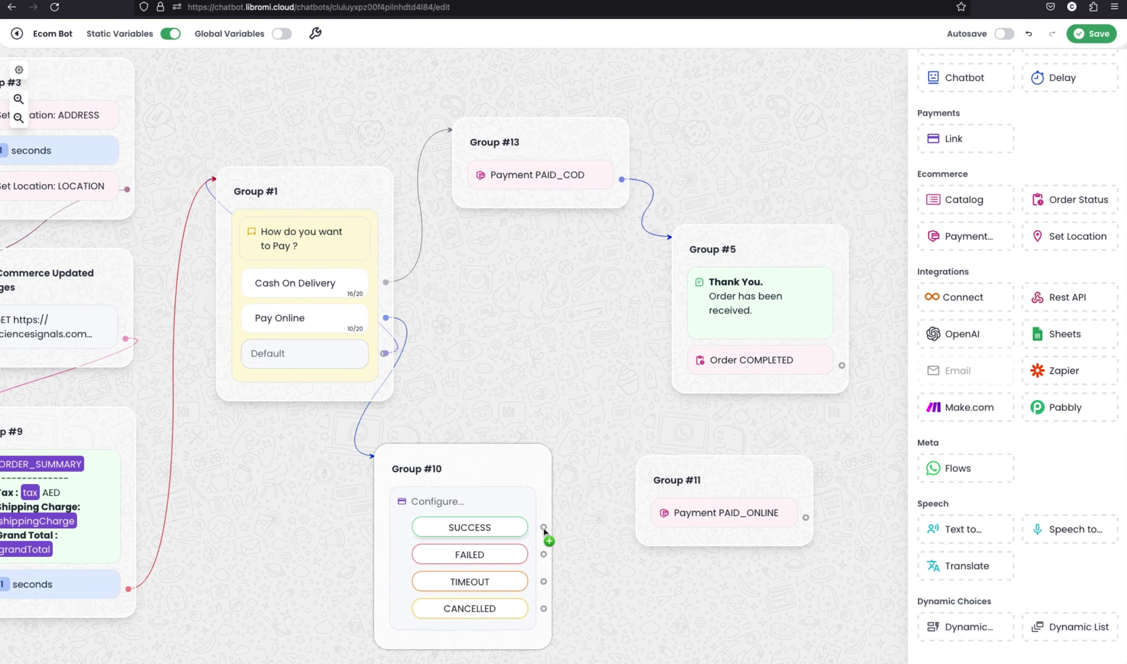
Step: Connect Group #10's SUCCESS outcome to the PAID_ONLINE block, and that block to the Thank You message in Group #5
drag(544, 528, 656, 478)
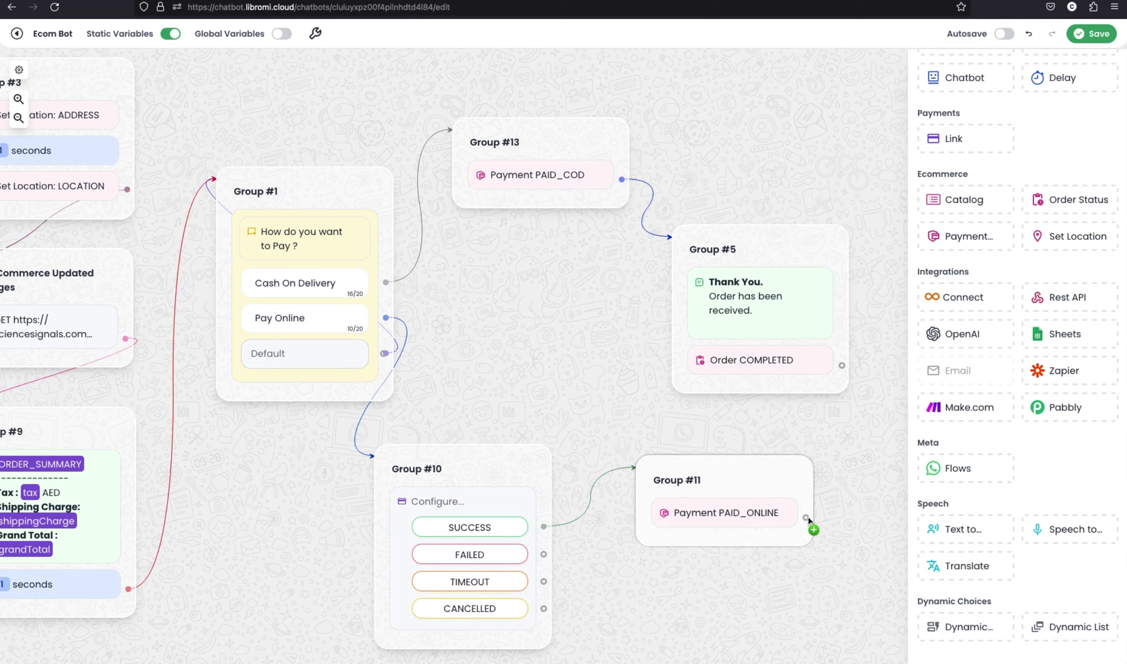
drag(807, 519, 677, 239)
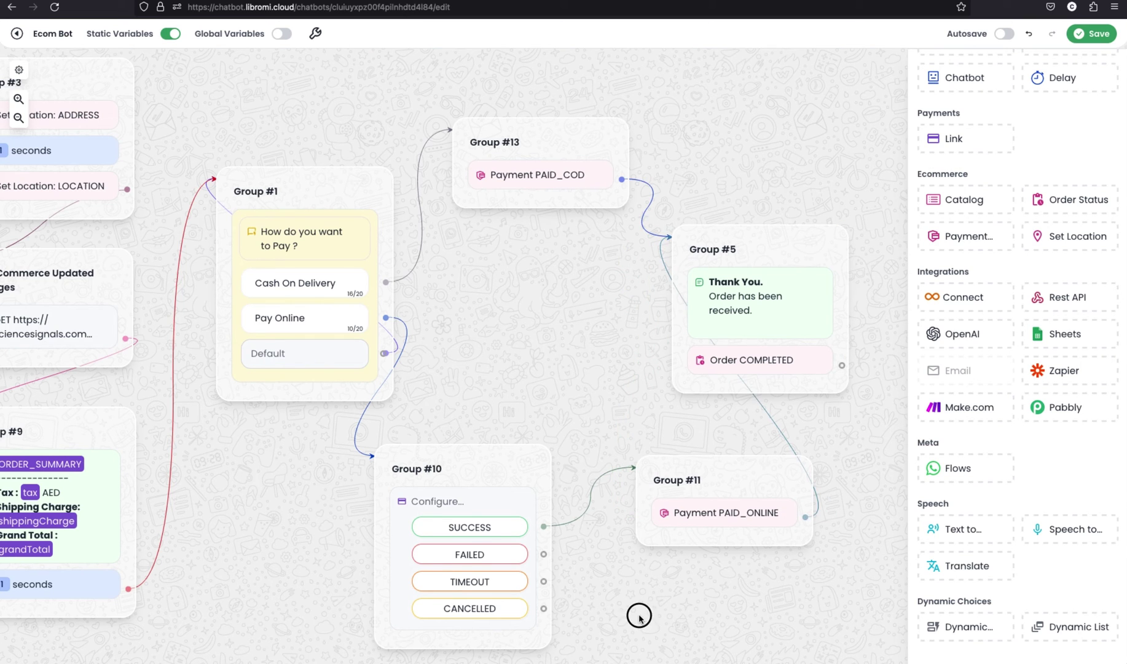
Step: Loop Group #10's FAILED outcome back to the start of Group #10 and save the bot
drag(617, 541, 594, 382)
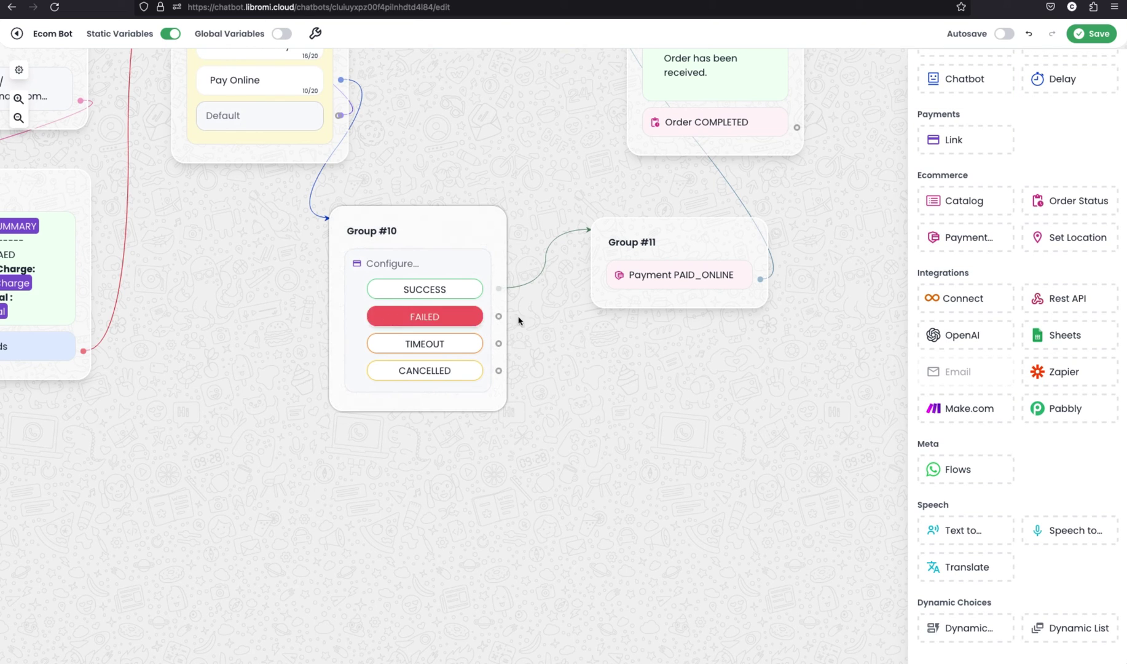
drag(499, 317, 332, 219)
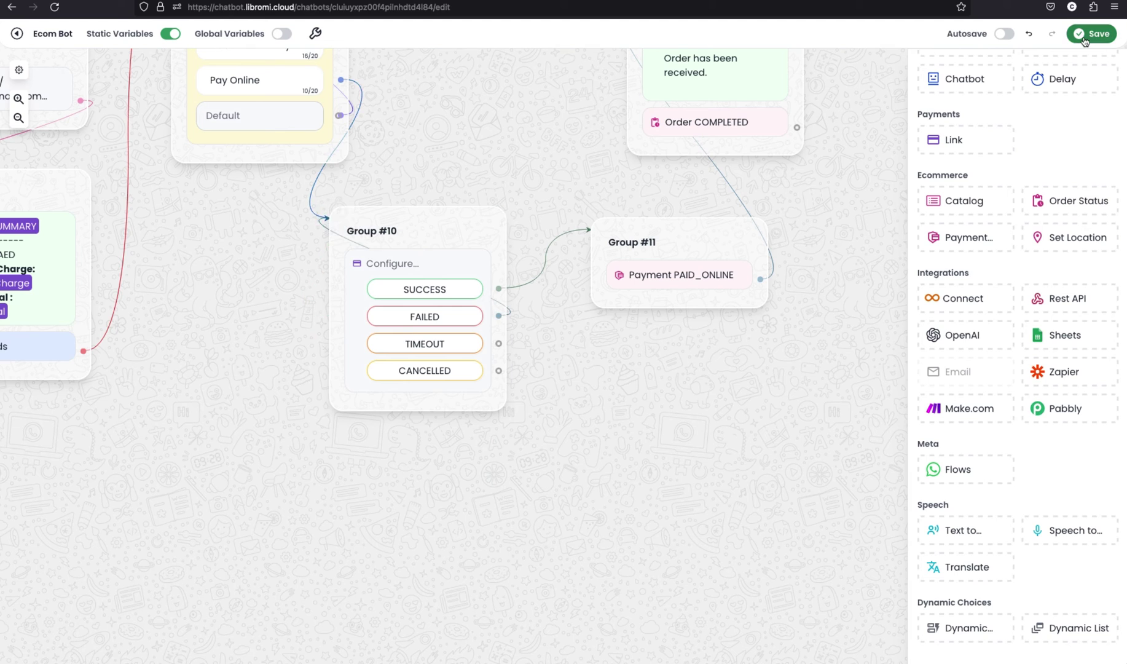
click(1085, 37)
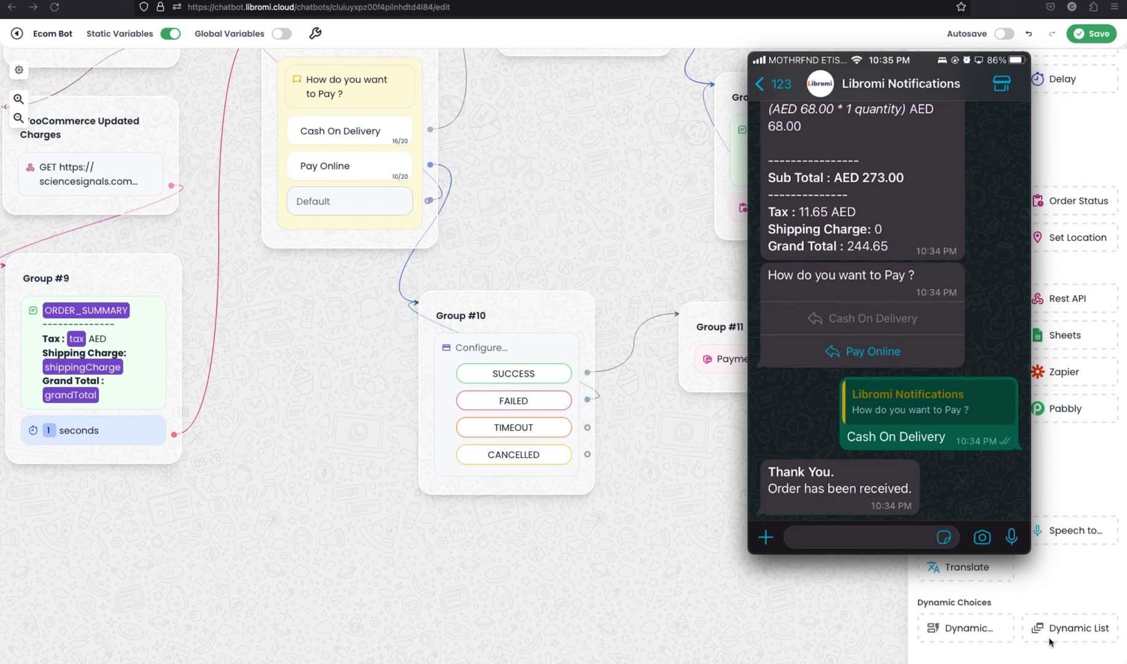
Step: Switch to the WooCommerce orders list, refresh it and open the newly placed WhatsApp order
click(565, 6)
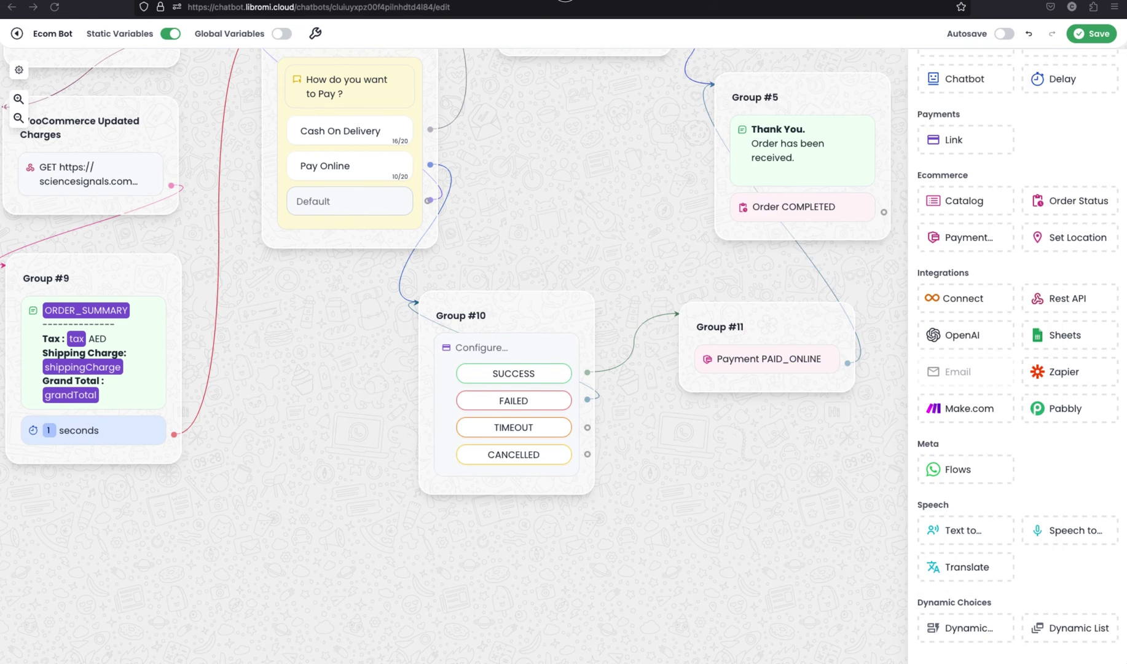
key(ctrl+Tab)
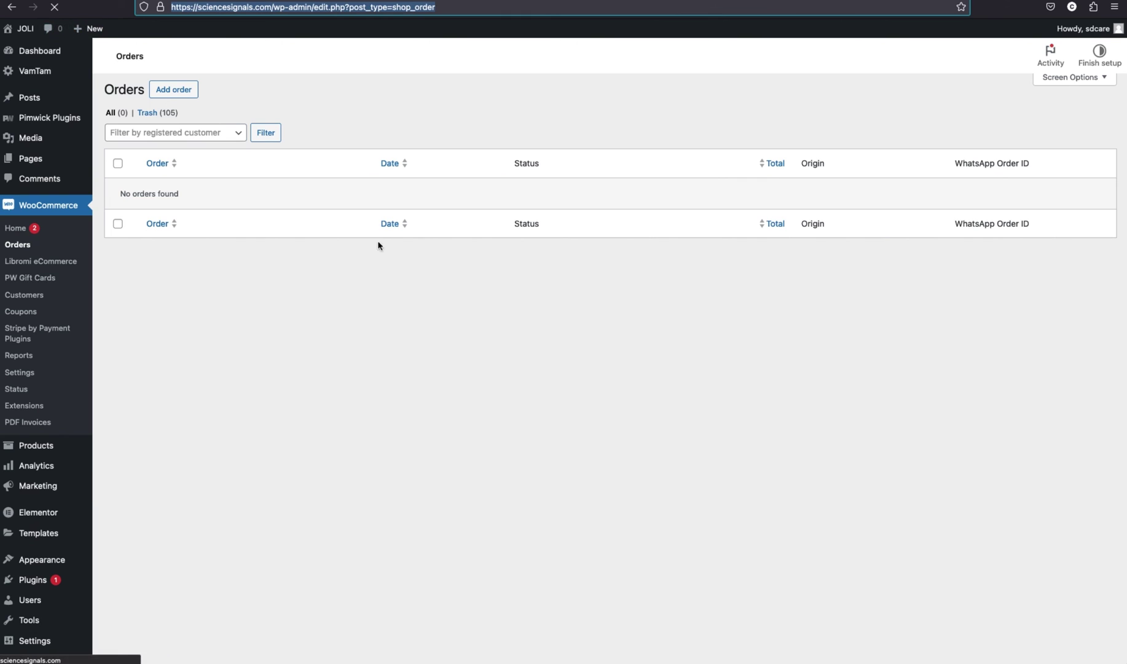
click(39, 50)
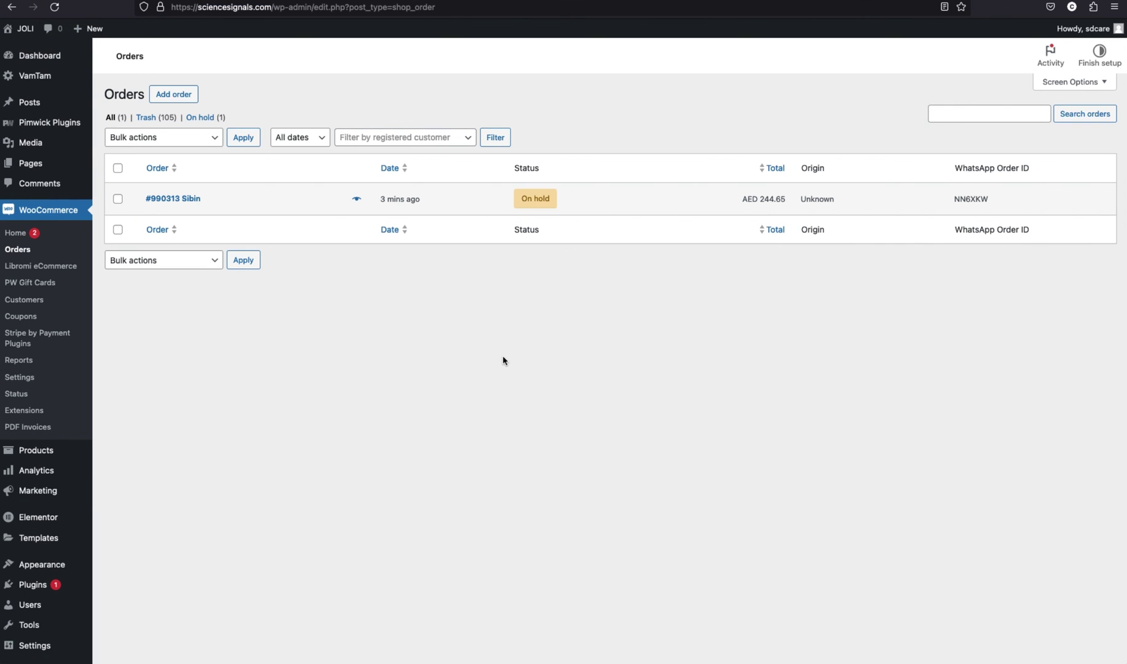
click(176, 202)
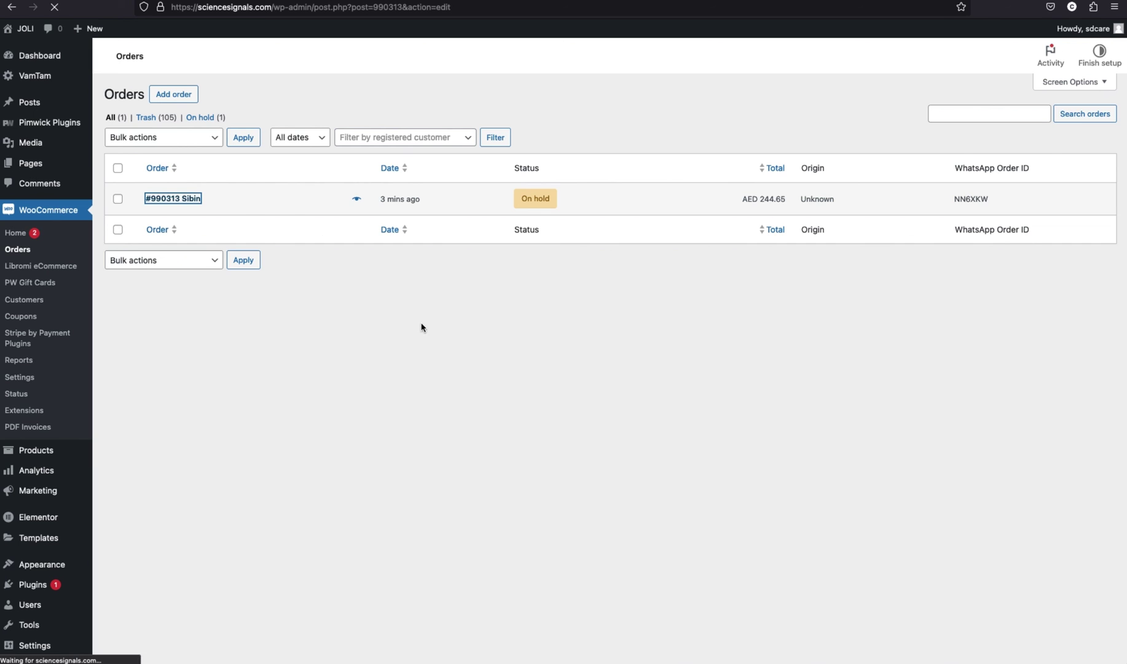
Step: Examine the order's items, tax and total, along with its WhatsApp Order ID and billing address
scroll(458, 377, down, 3)
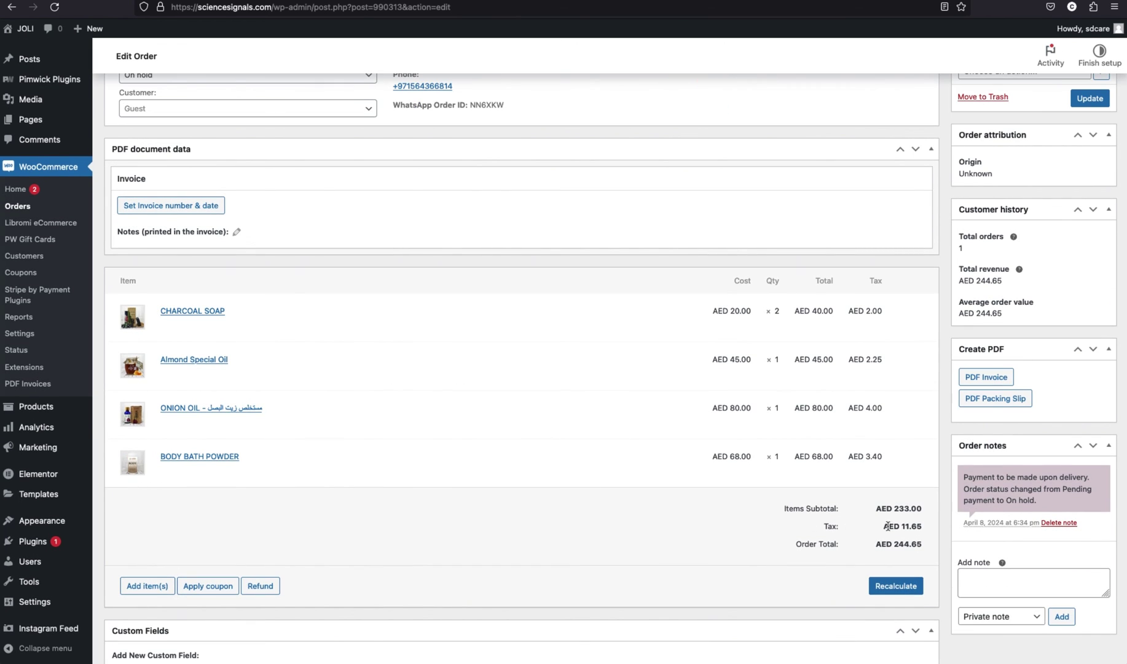
scroll(442, 282, up, 3)
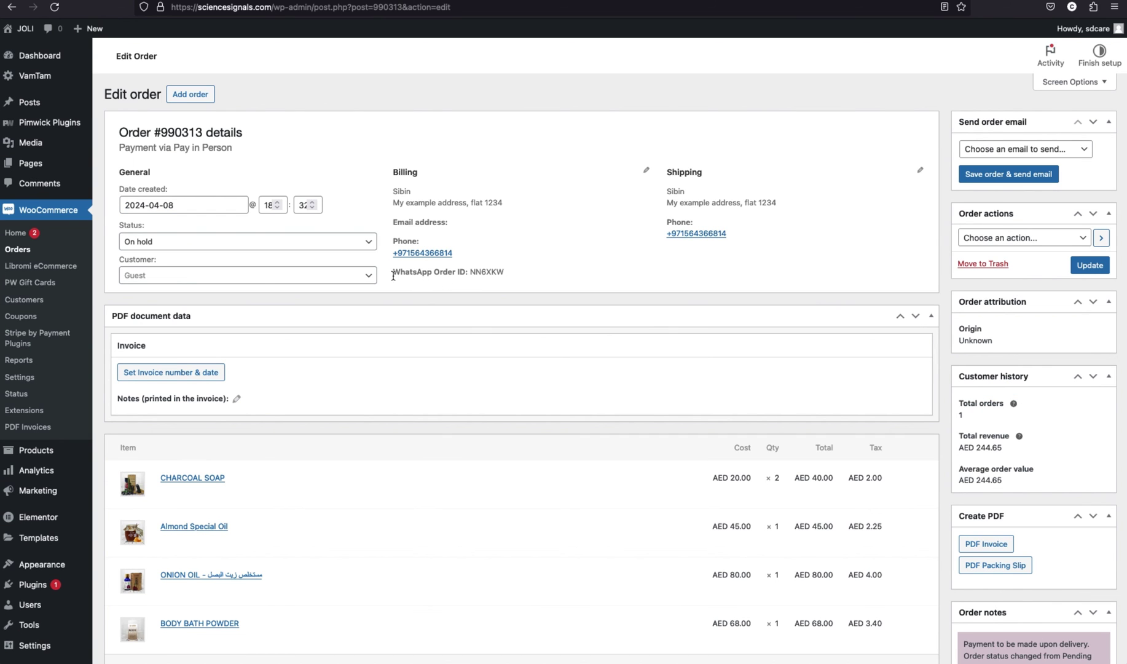
double_click(481, 273)
click(426, 207)
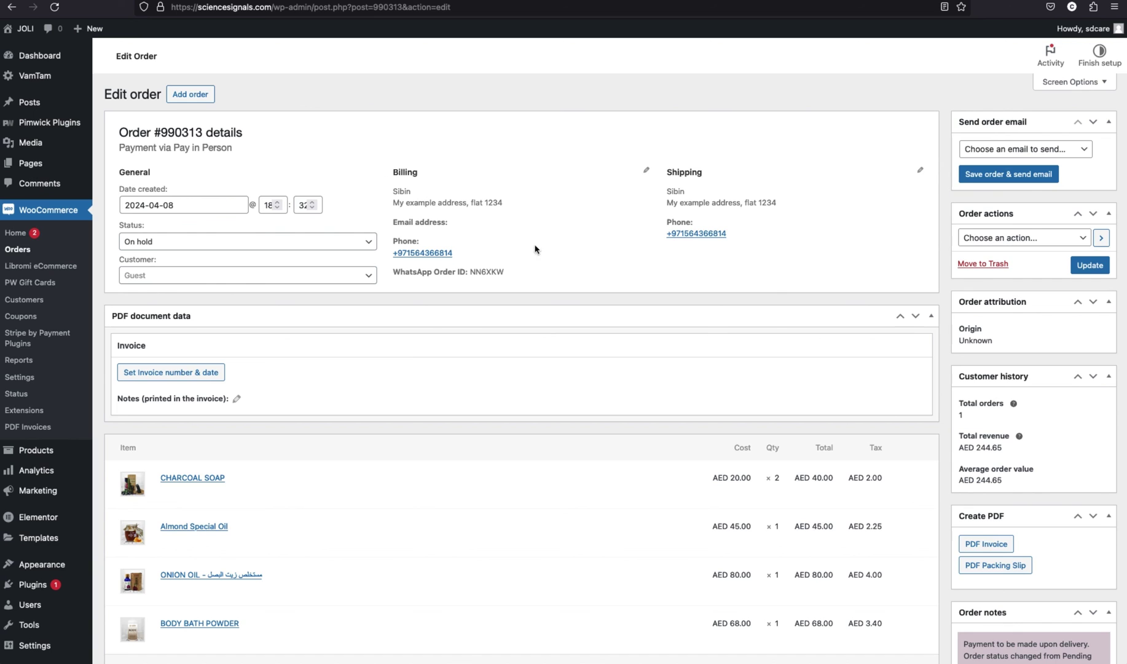